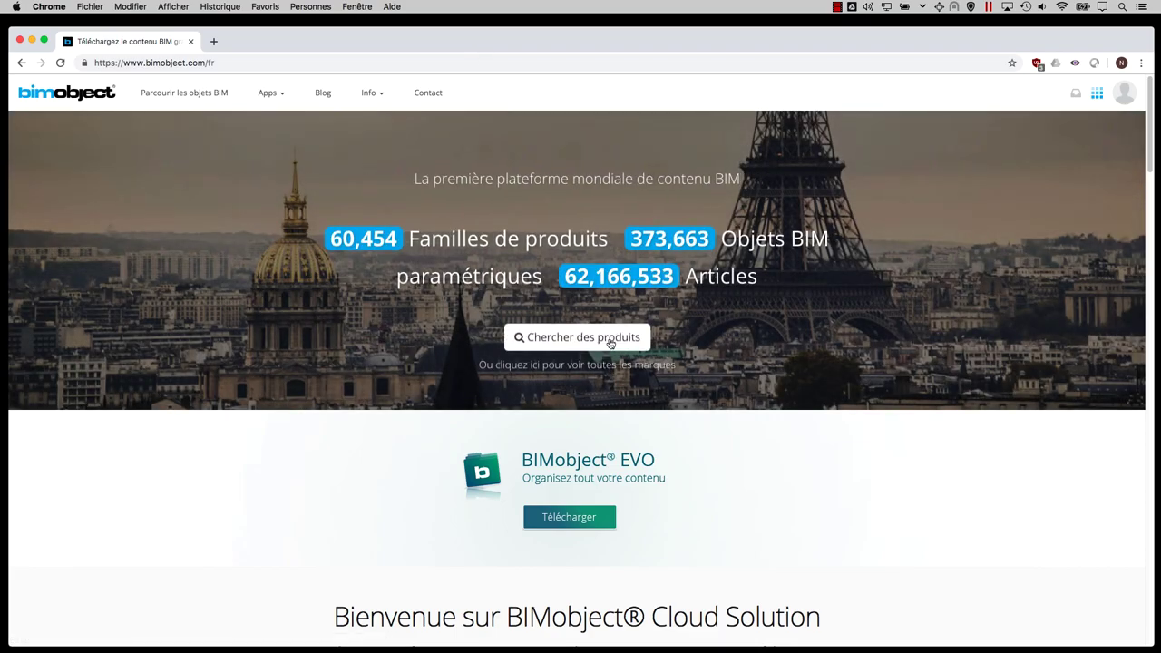
# Search BIMobject products for 'minco', filter to the MINCO manufacturer and scroll through its products.
pyautogui.click(613, 337)
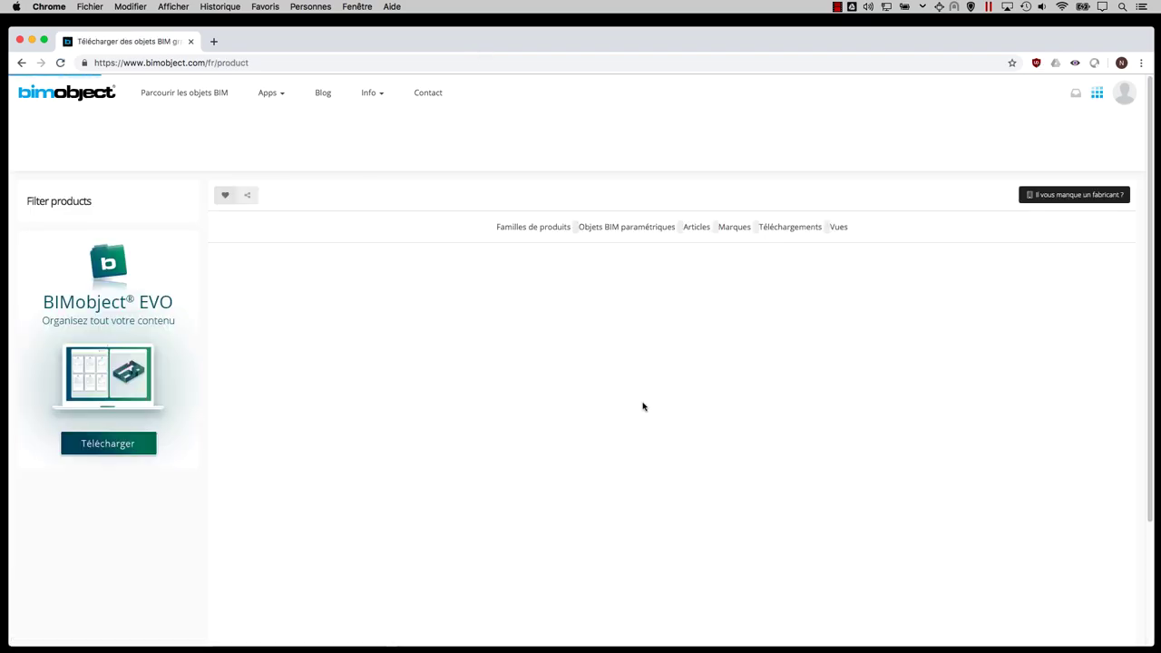
pyautogui.write('minco')
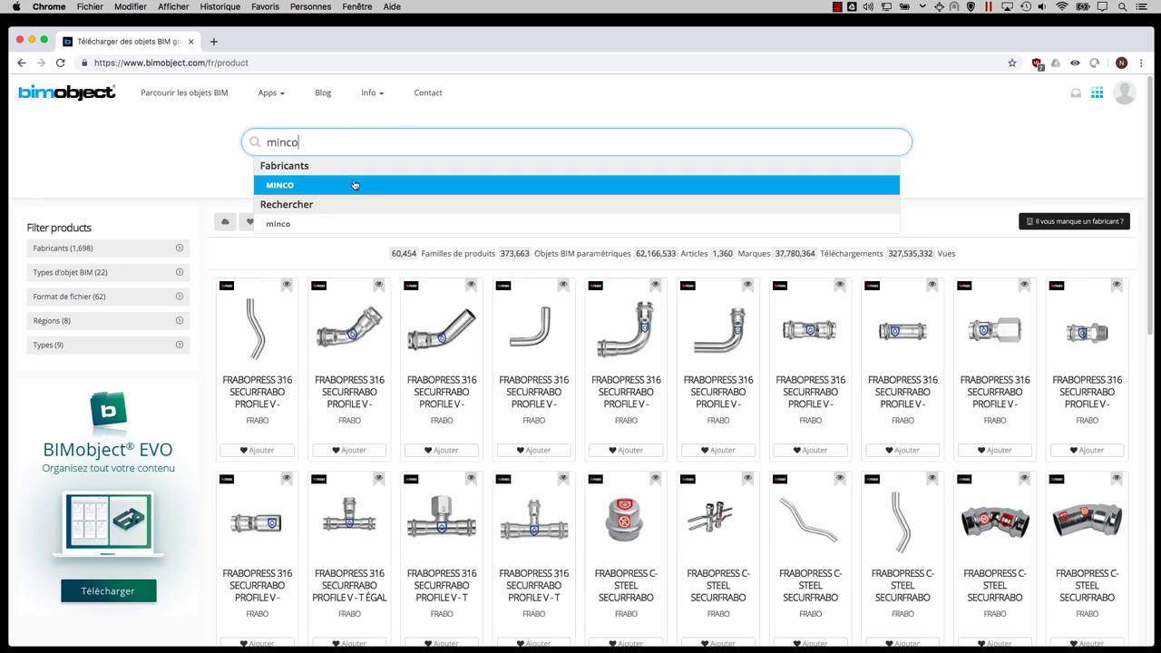
pyautogui.click(315, 185)
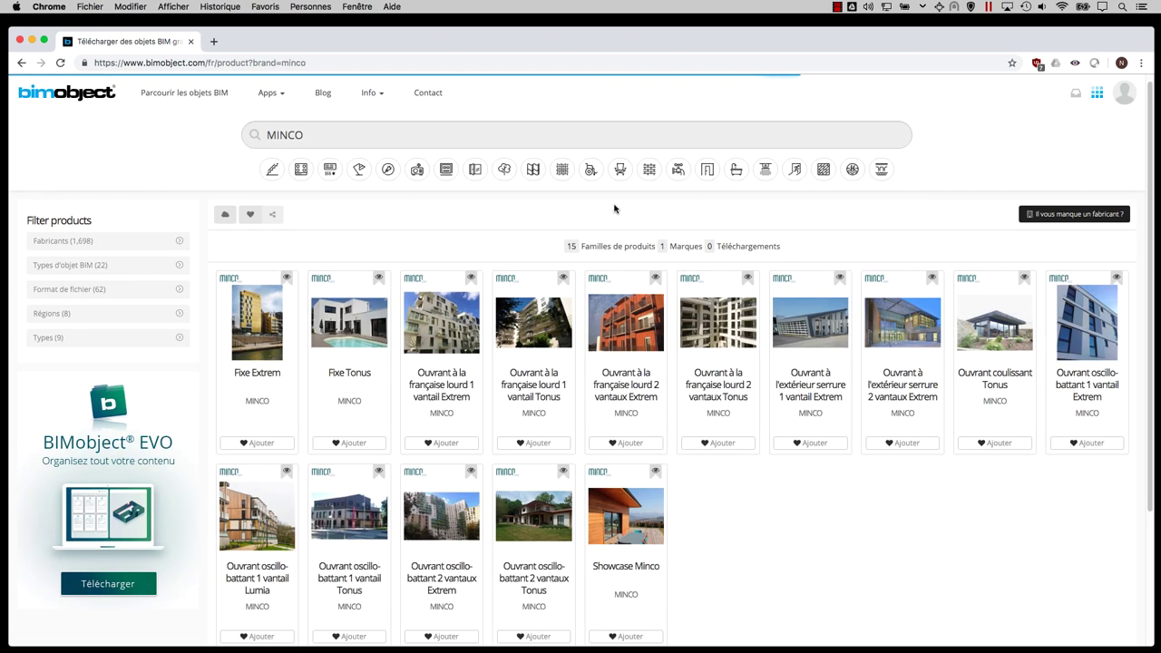
pyautogui.scroll(-1, 614, 208)
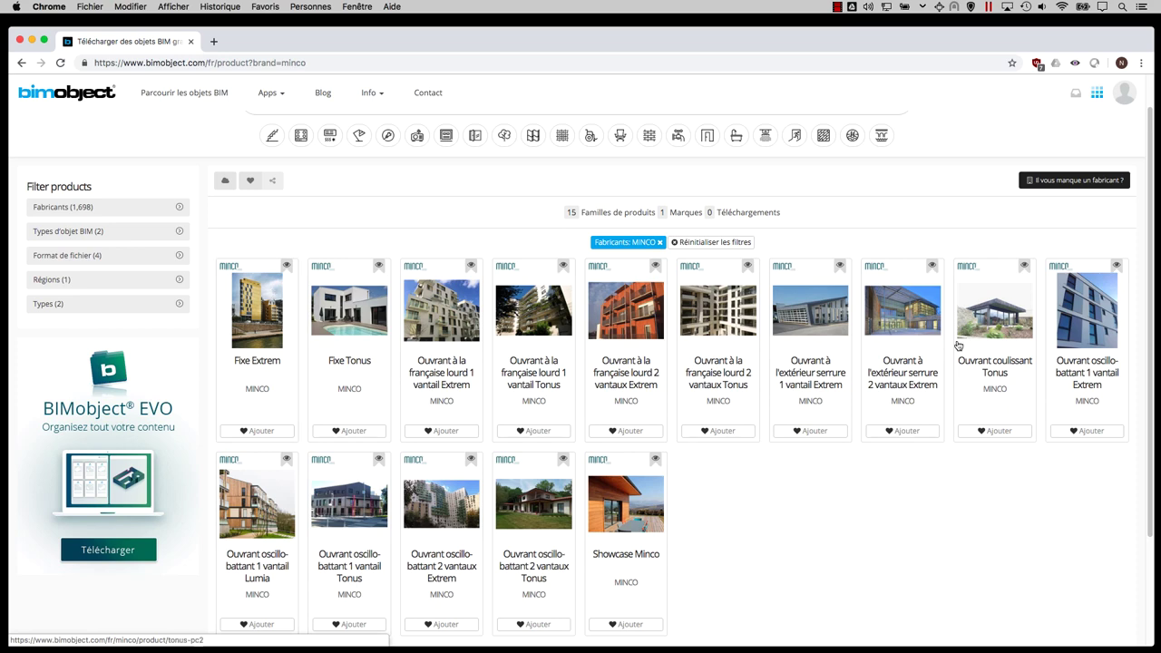
pyautogui.scroll(-1, 958, 346)
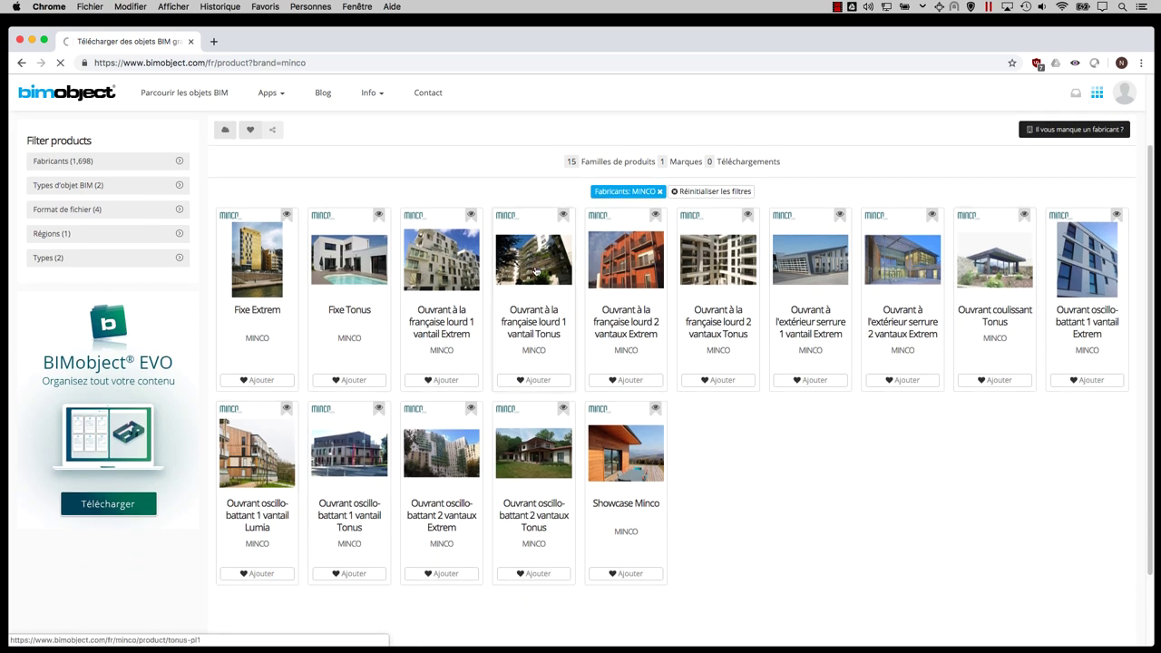
pyautogui.scroll(-2, 457, 470)
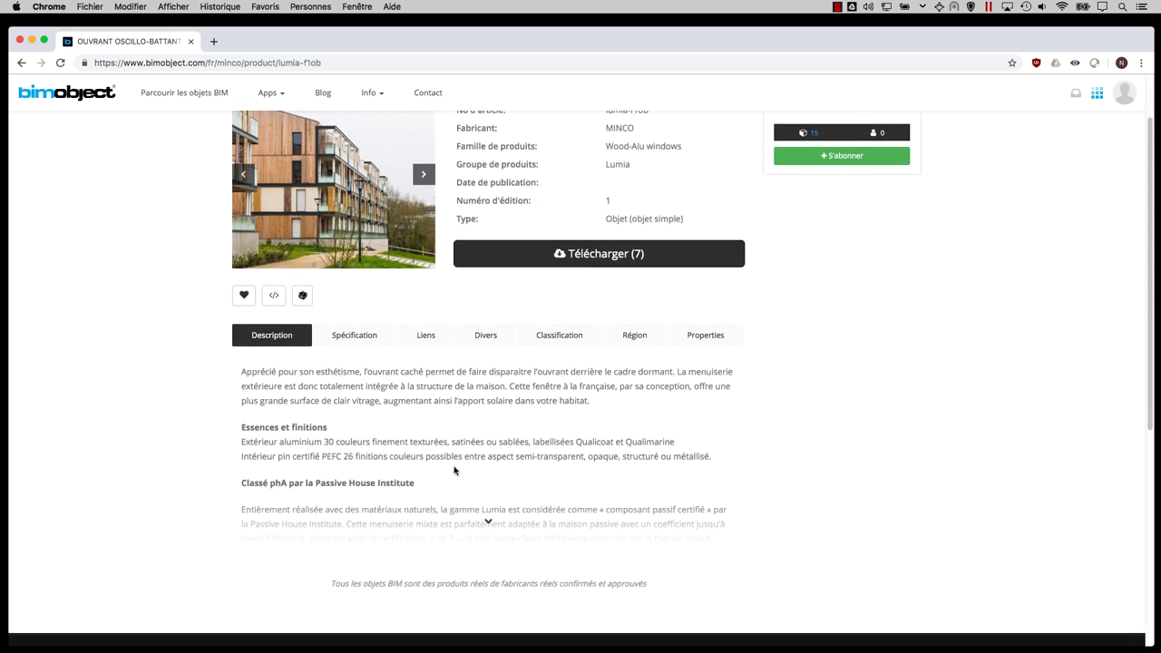
# Show the Lumia window's specification and links, opening its product data and Passive House certificate.
pyautogui.click(371, 351)
pyautogui.click(425, 337)
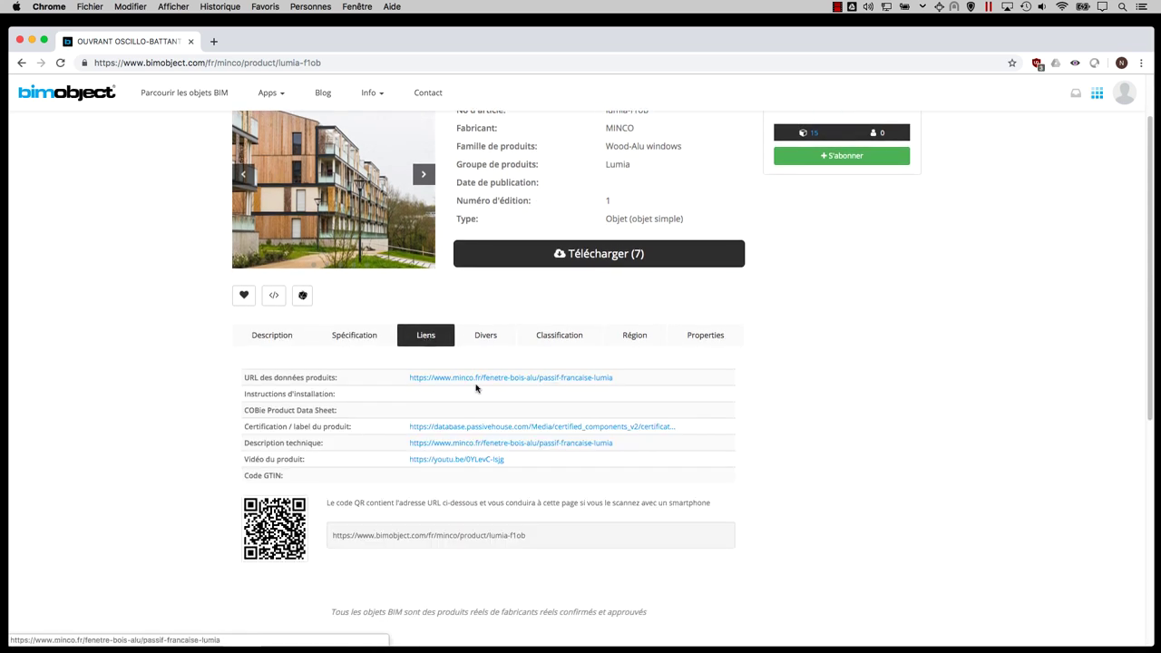
pyautogui.keyDown('super'); pyautogui.click(477, 378); pyautogui.keyUp('super')
pyautogui.keyDown('super'); pyautogui.click(493, 427); pyautogui.keyUp('super')
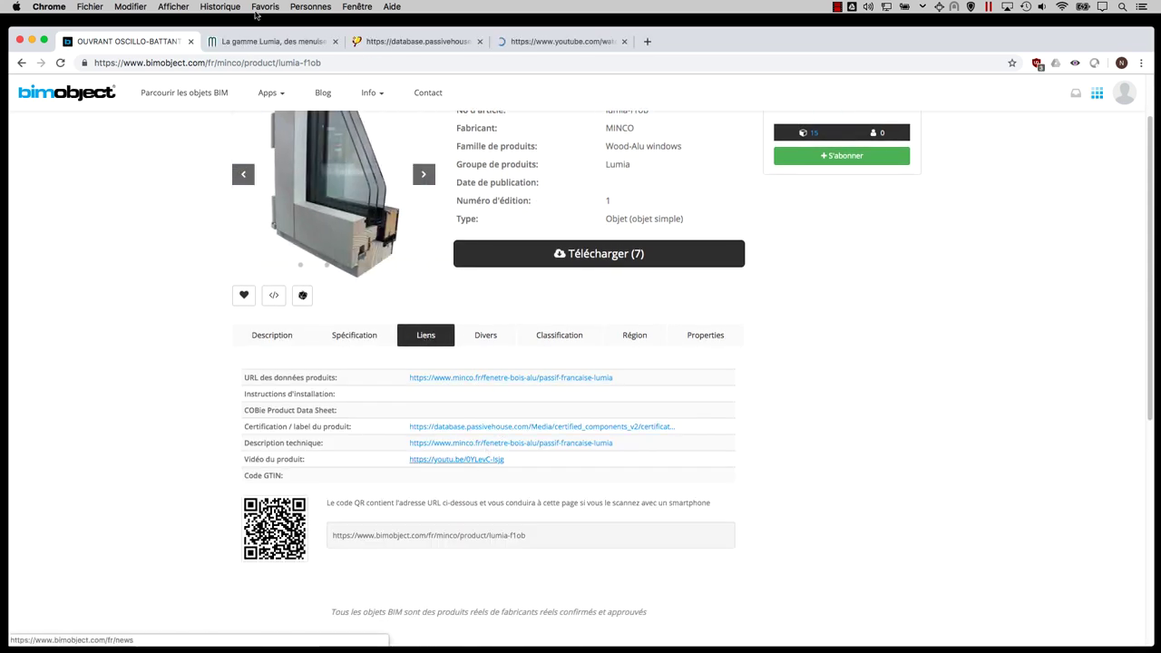
# Look through the minco.fr Lumia range page, the certificate PDF and the product video, then close them.
pyautogui.click(263, 41)
pyautogui.scroll(-5, 428, 251)
pyautogui.scroll(-5, 500, 259)
pyautogui.scroll(-5, 516, 288)
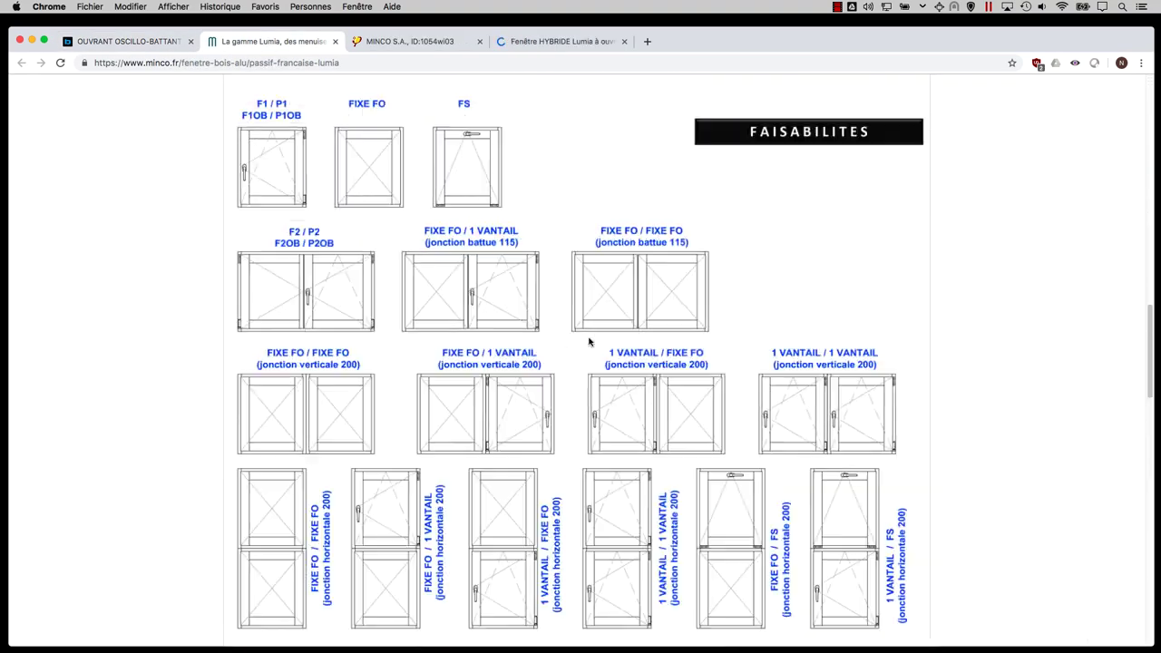
pyautogui.press('super+w')
pyautogui.scroll(-5, 576, 363)
pyautogui.scroll(-5, 577, 363)
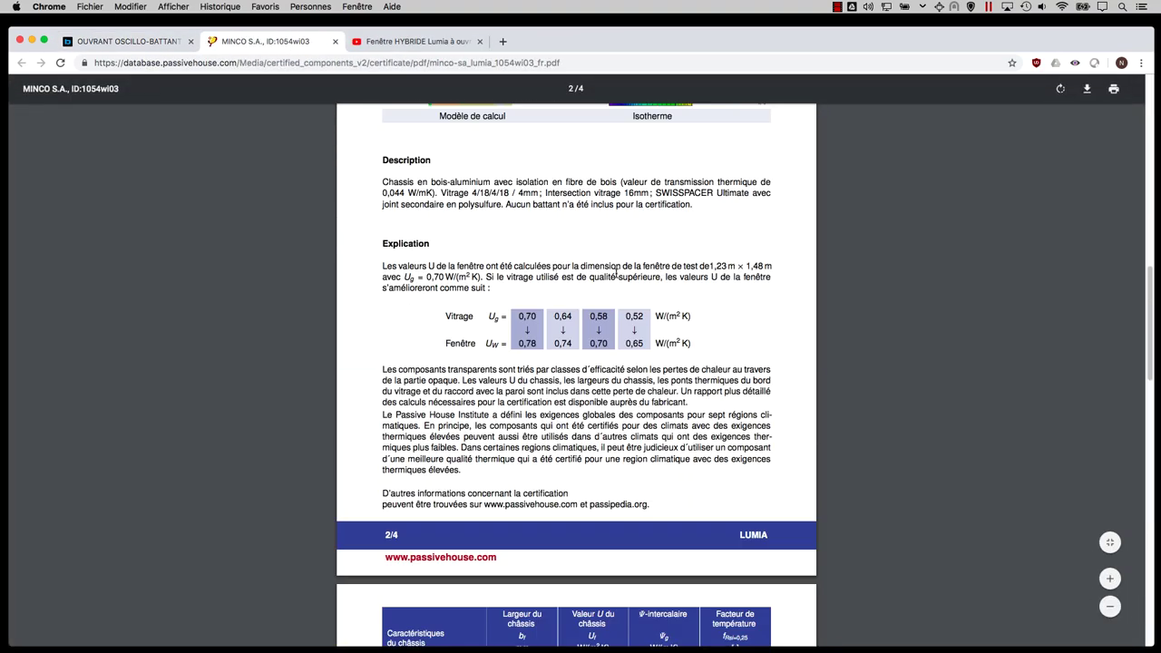
pyautogui.scroll(-5, 576, 363)
pyautogui.press('super+w')
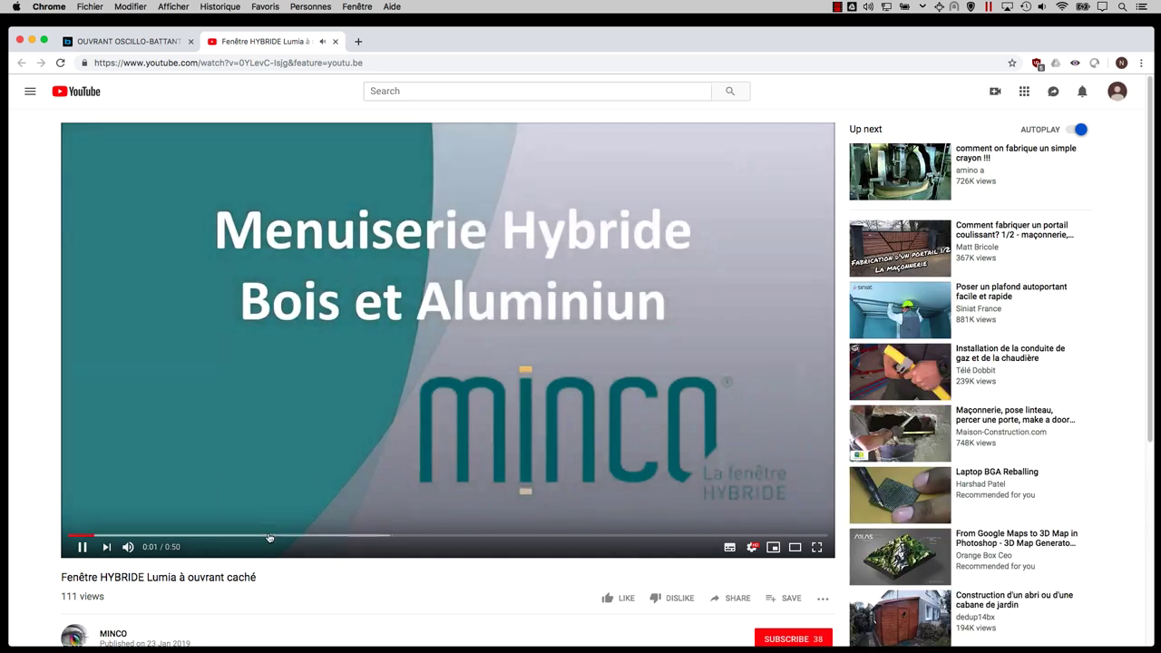
pyautogui.click(391, 535)
pyautogui.press('super+w')
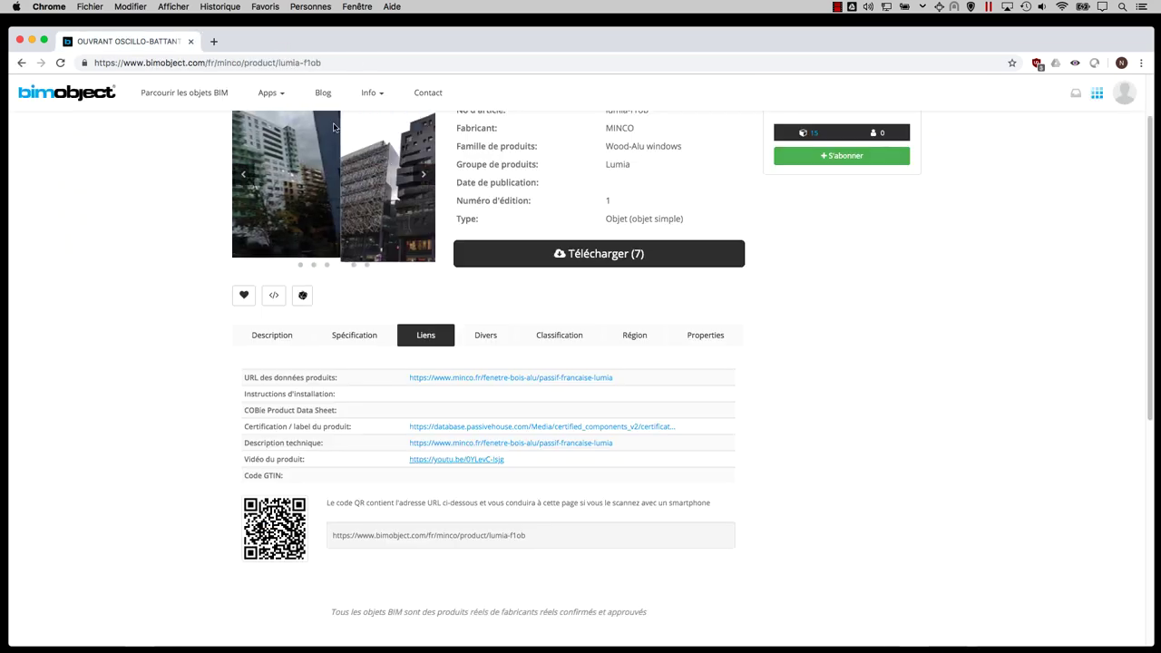
# Review the Divers, Classification, Région and Properties tabs, then return to the description.
pyautogui.click(508, 336)
pyautogui.scroll(2, 563, 450)
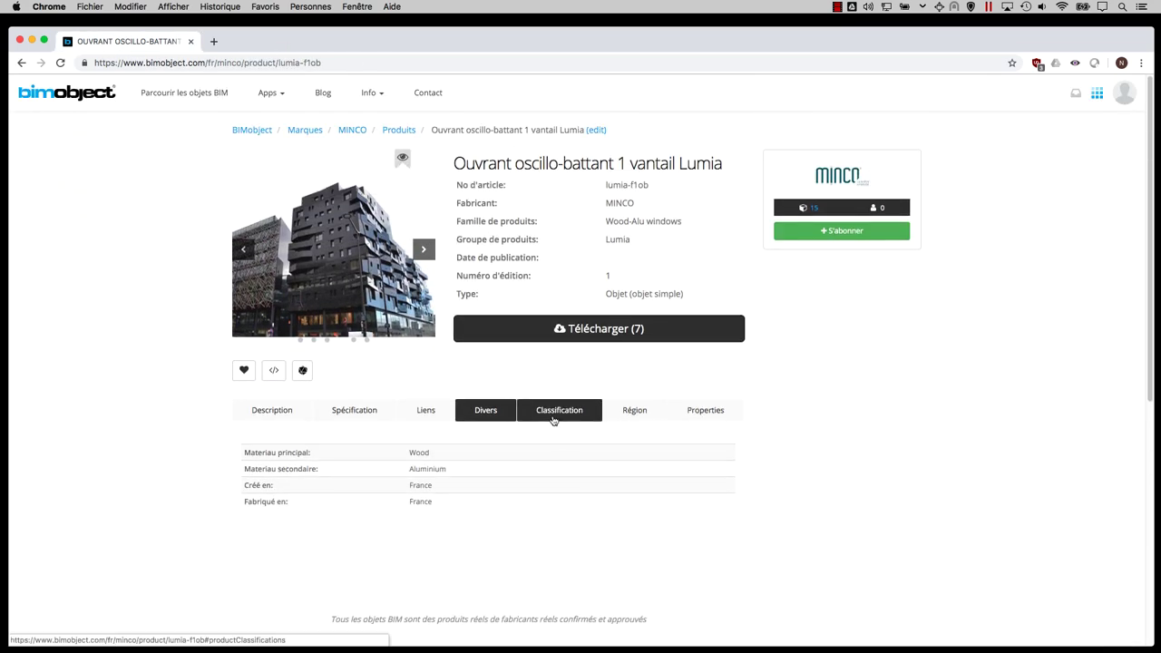
pyautogui.click(553, 412)
pyautogui.scroll(-3, 393, 445)
pyautogui.scroll(2, 393, 445)
pyautogui.click(633, 342)
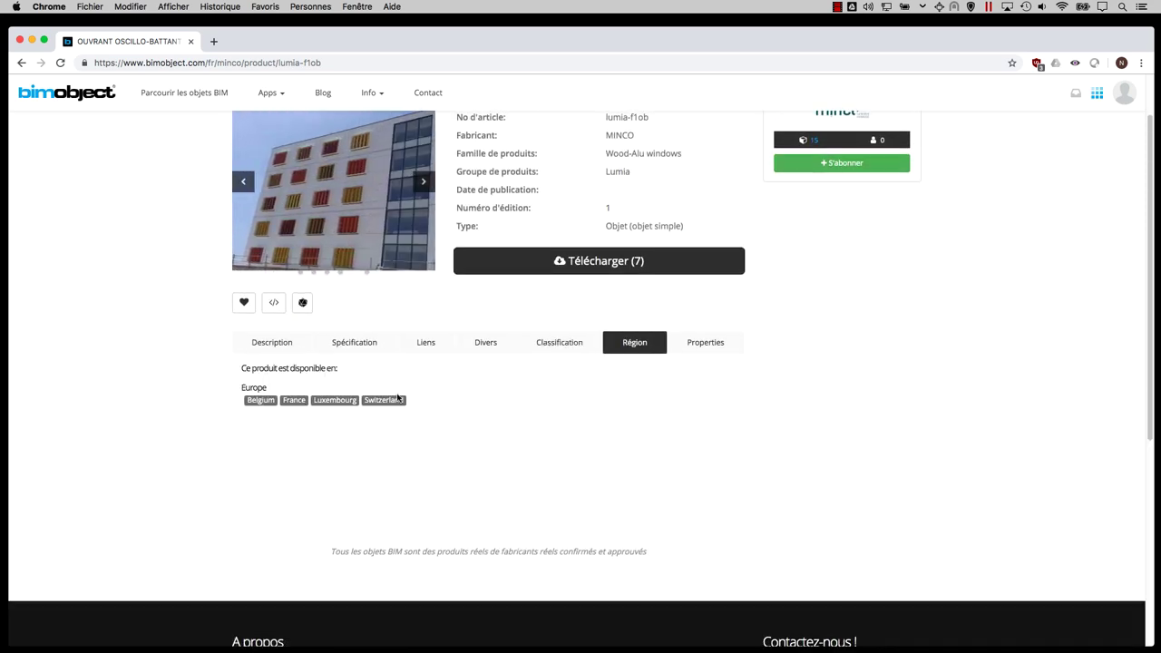
pyautogui.scroll(2, 545, 395)
pyautogui.click(708, 412)
pyautogui.scroll(-4, 524, 396)
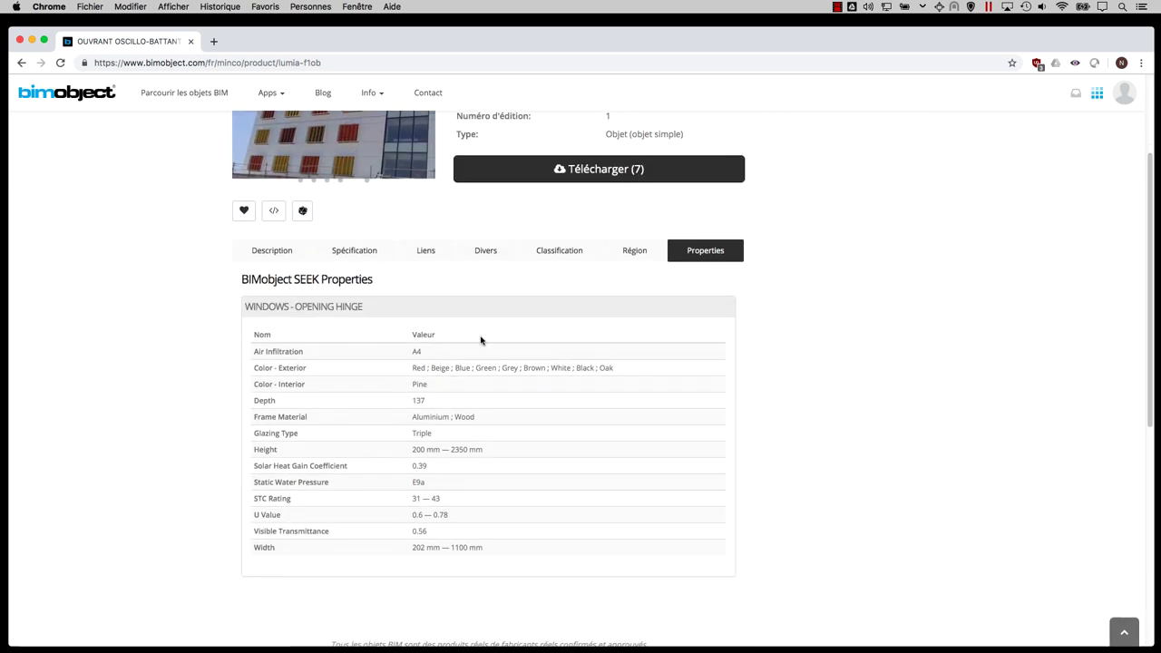
pyautogui.scroll(4, 479, 340)
pyautogui.click(277, 410)
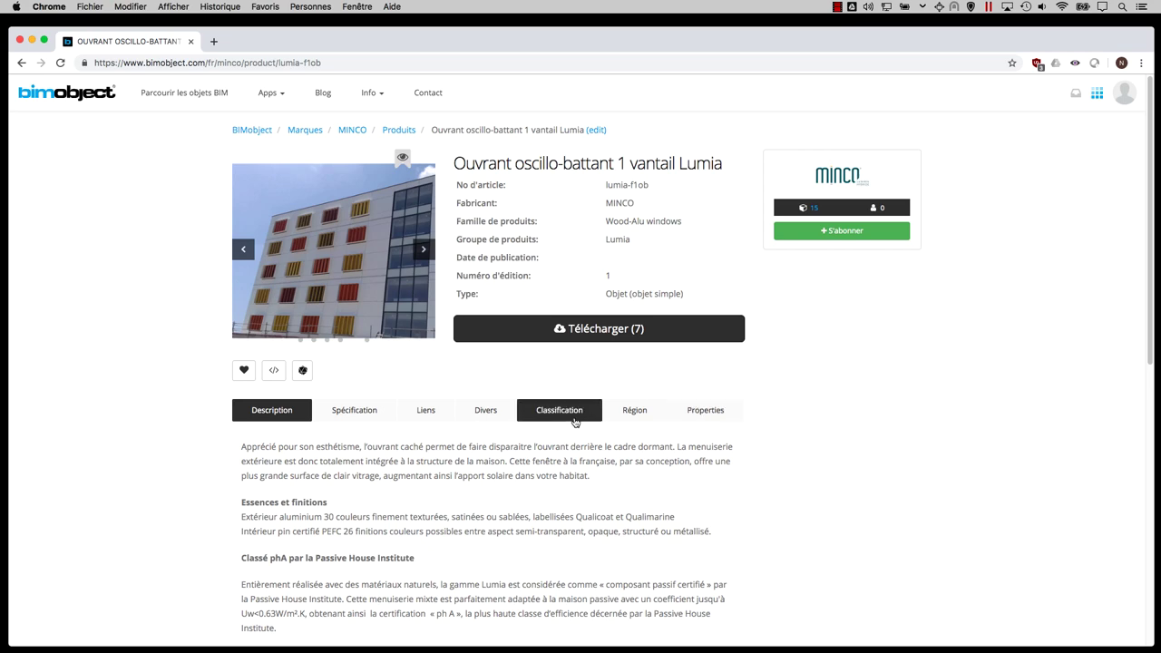
# Check the downloadable ArchiCAD and Revit files, then launch the window model in BIMsupply.
pyautogui.click(655, 332)
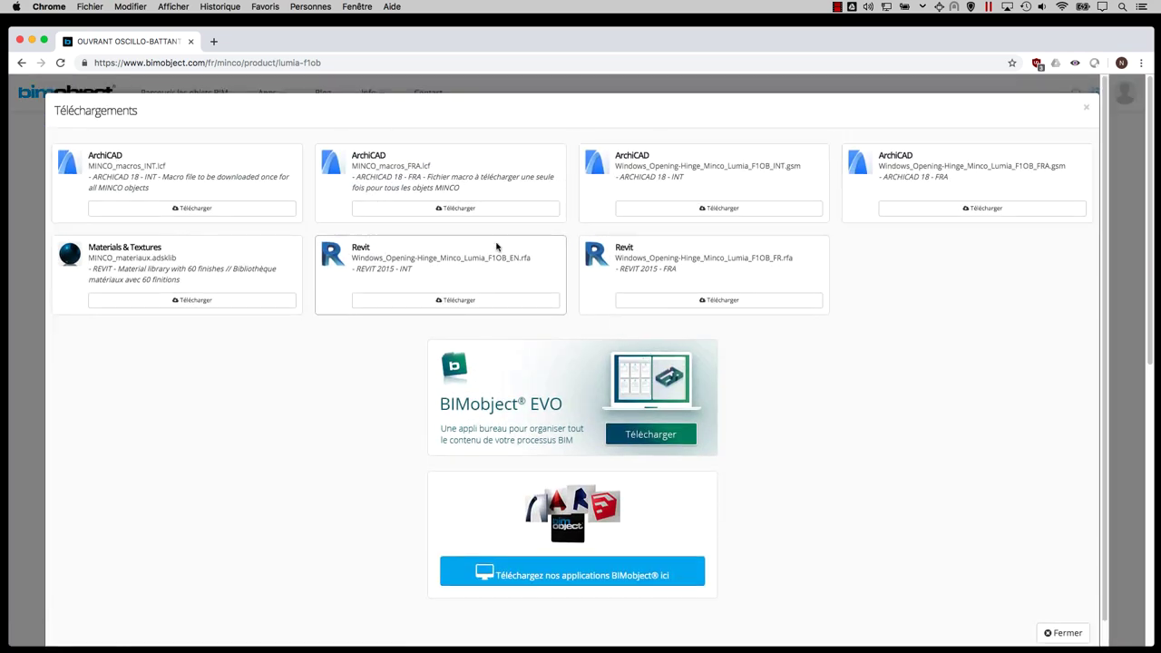
pyautogui.click(1061, 632)
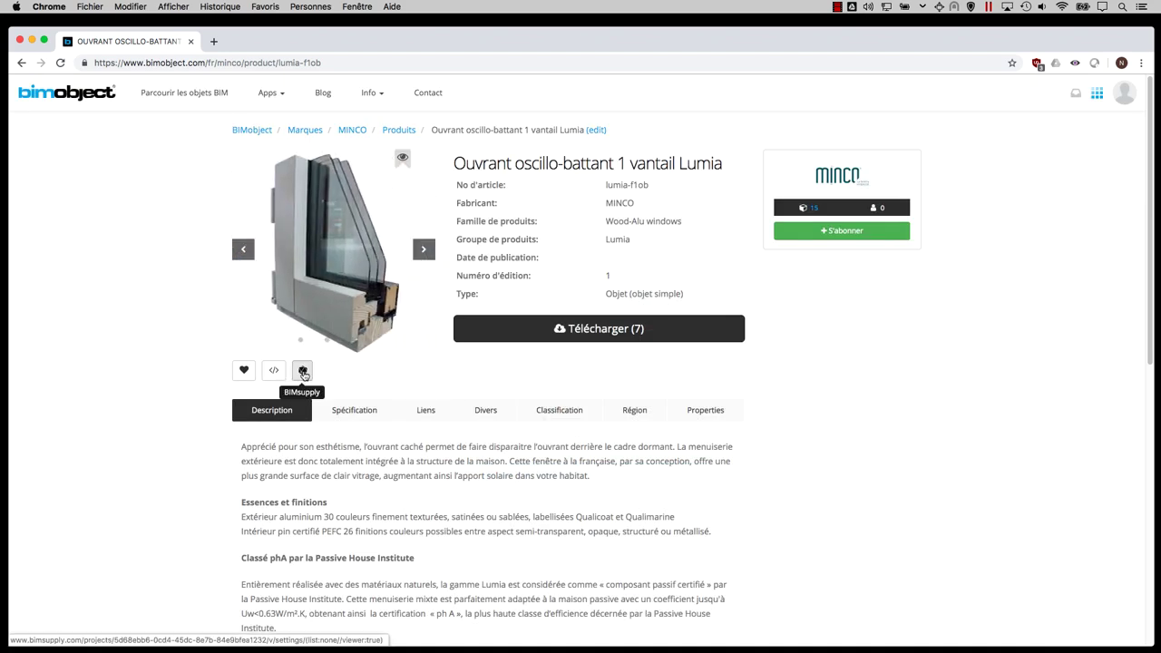
pyautogui.click(303, 372)
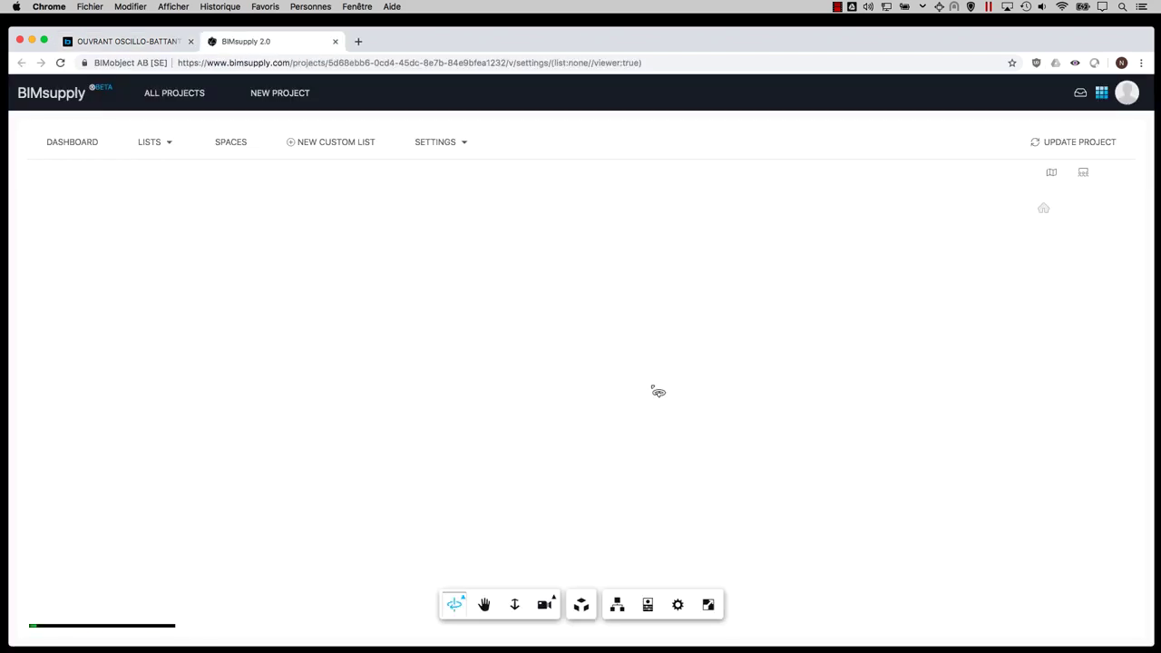
# Switch the BIMsupply view to perspective, orbit the Lumia window and select it.
pyautogui.click(1123, 260)
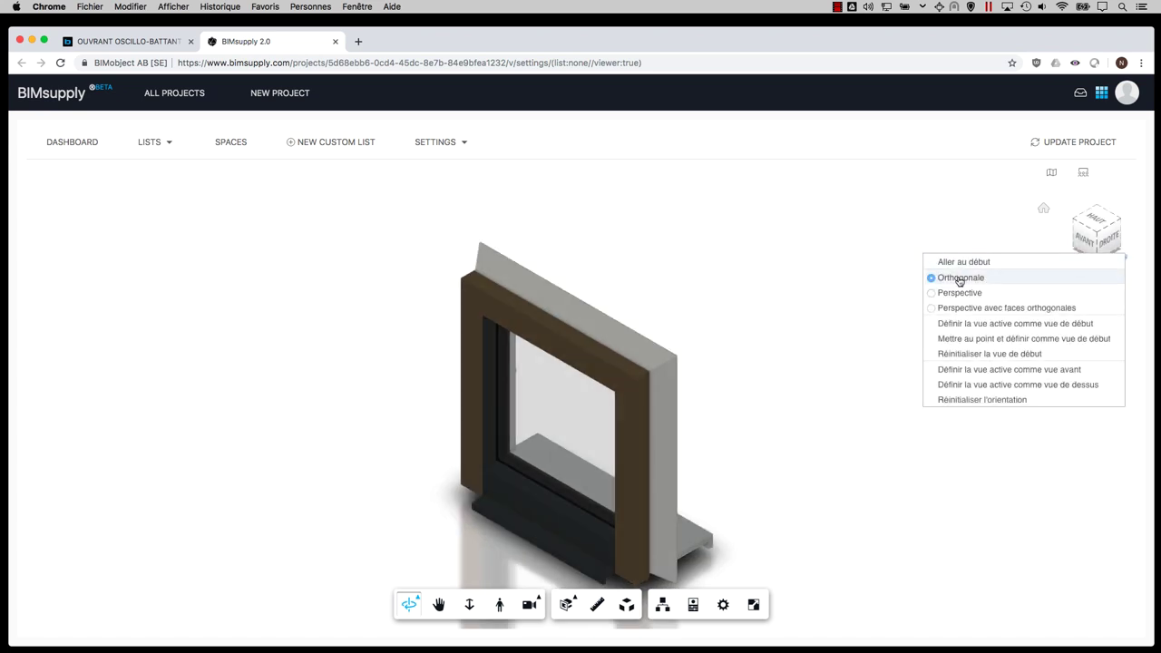
pyautogui.click(962, 290)
pyautogui.moveTo(819, 420)
pyautogui.mouseDown()
pyautogui.moveTo(884, 477)
pyautogui.moveTo(689, 427)
pyautogui.mouseUp()
pyautogui.click(590, 417)
# Scroll through the window's Propriétés, then close the panel and the BIMsupply tab.
pyautogui.click(692, 609)
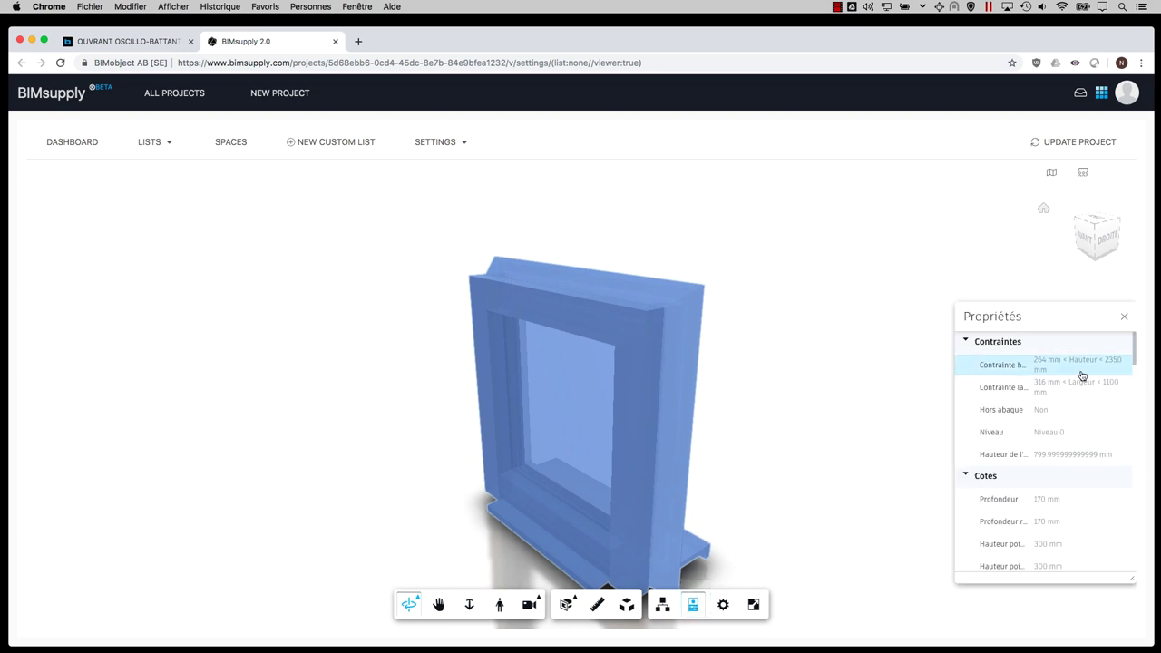
pyautogui.scroll(-3, 1071, 385)
pyautogui.scroll(-3, 1063, 395)
pyautogui.scroll(-3, 1066, 394)
pyautogui.scroll(-3, 1066, 397)
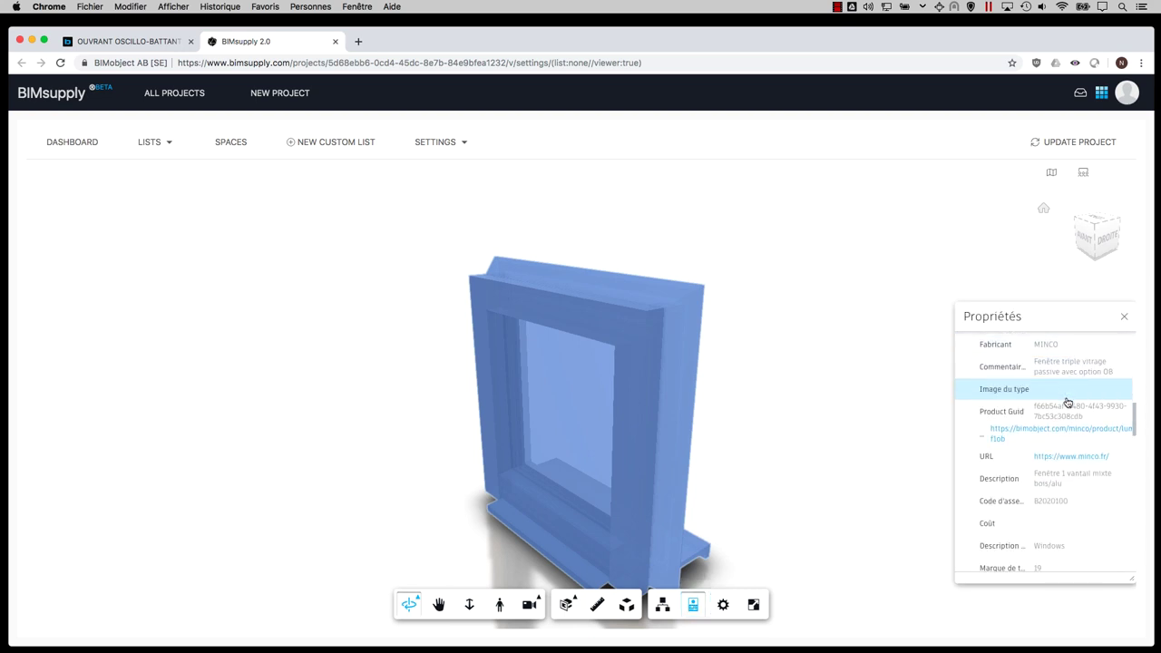
pyautogui.scroll(-3, 1063, 404)
pyautogui.scroll(-3, 1063, 416)
pyautogui.scroll(-3, 1063, 420)
pyautogui.scroll(5, 1067, 417)
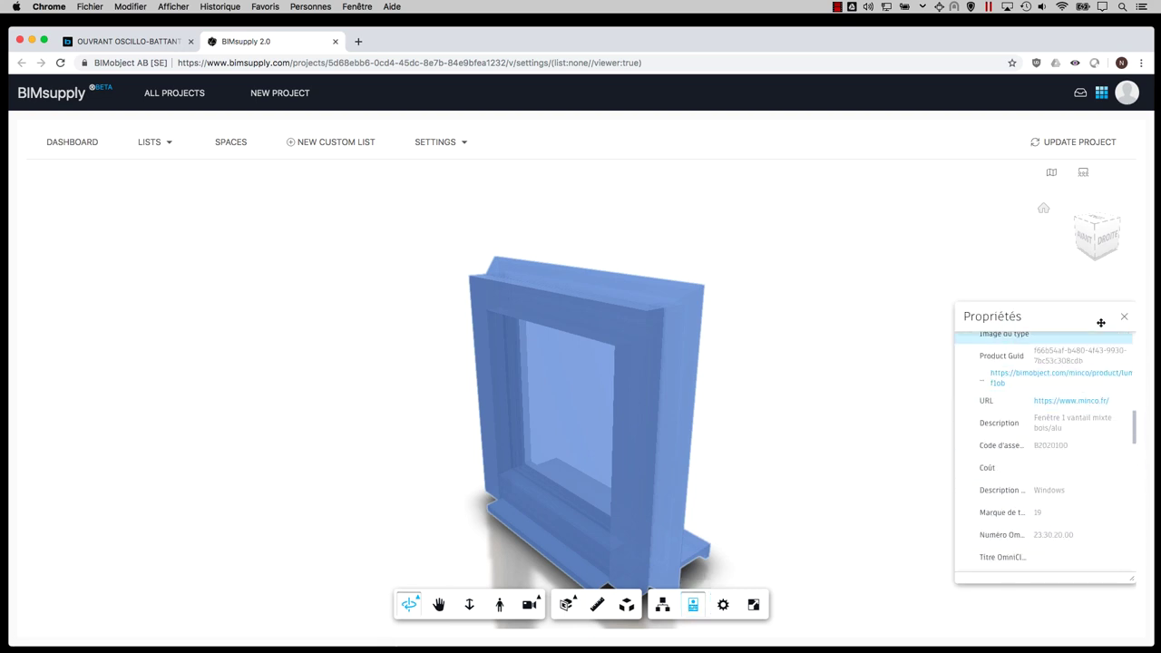
pyautogui.click(1125, 320)
pyautogui.middleClick(265, 42)
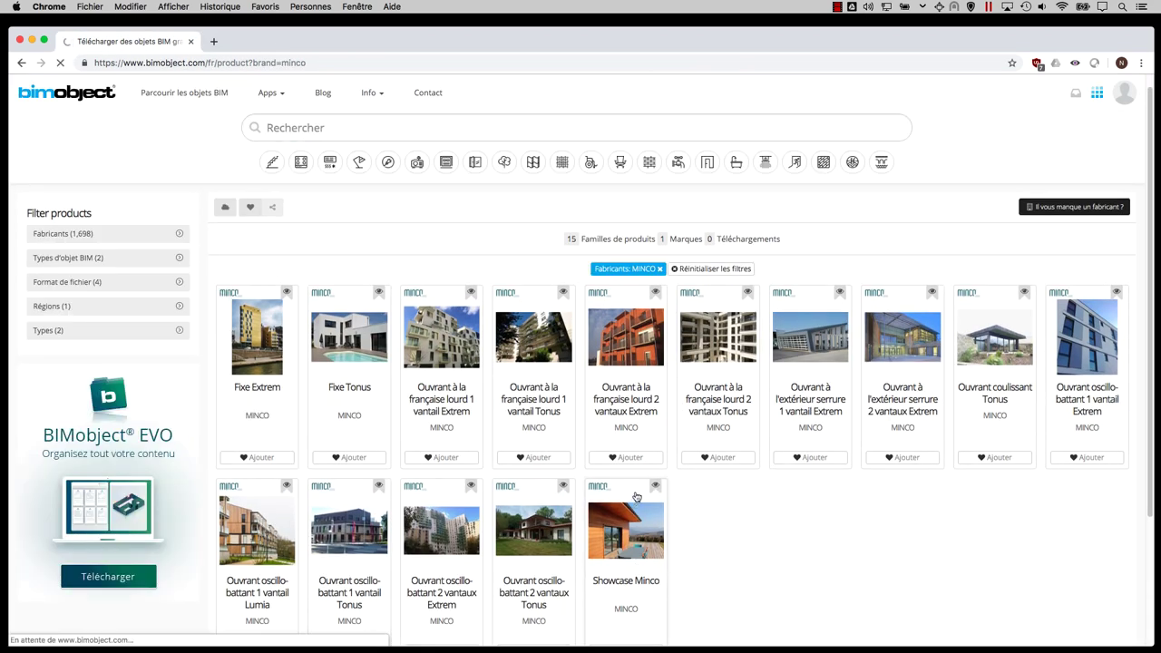
# Open the MINCO showcase model in perspective and review the F2OB window's properties and product page.
pyautogui.click(305, 369)
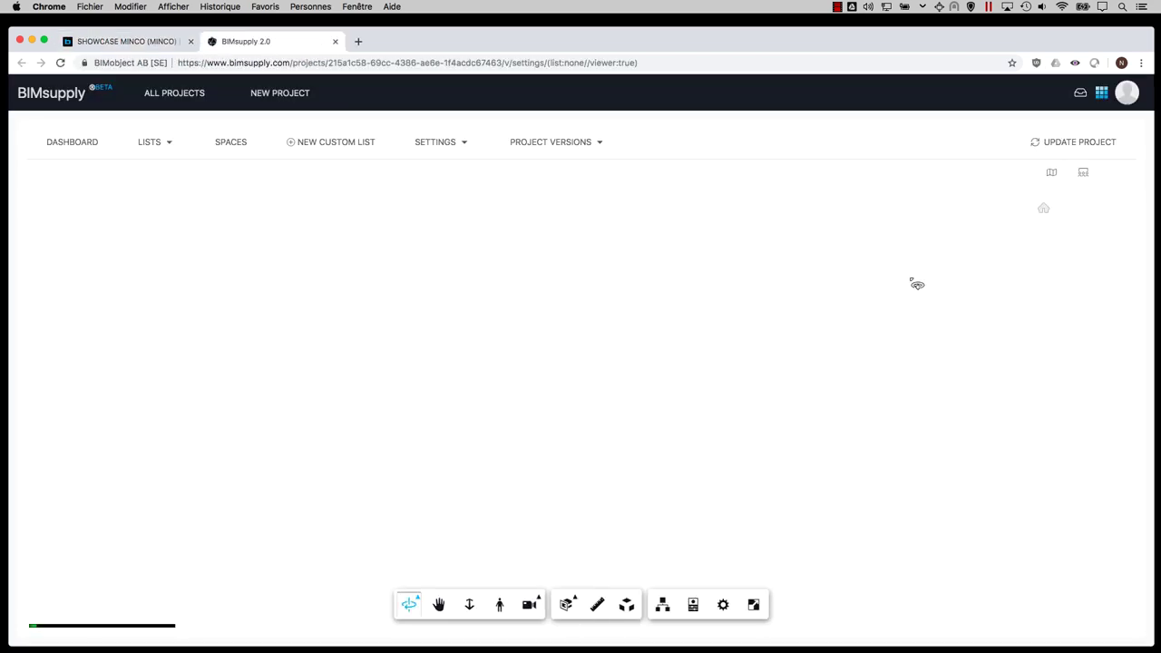
pyautogui.click(1124, 261)
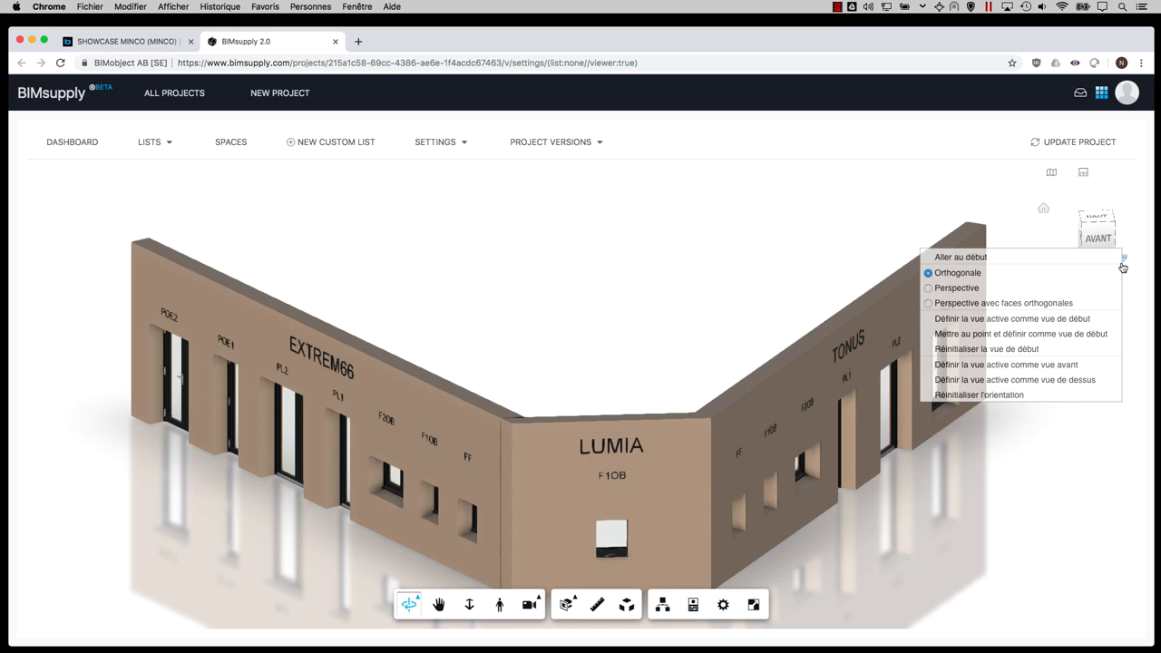
pyautogui.click(957, 288)
pyautogui.moveTo(662, 330)
pyautogui.mouseDown()
pyautogui.moveTo(686, 366)
pyautogui.moveTo(684, 417)
pyautogui.mouseUp()
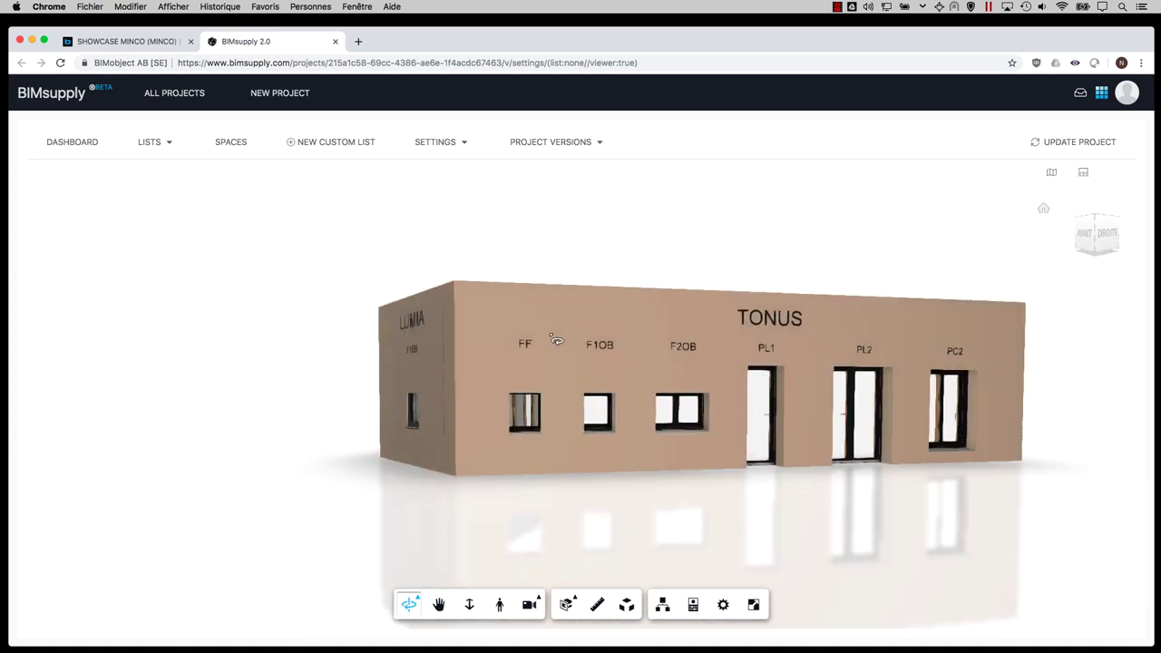
pyautogui.click(702, 607)
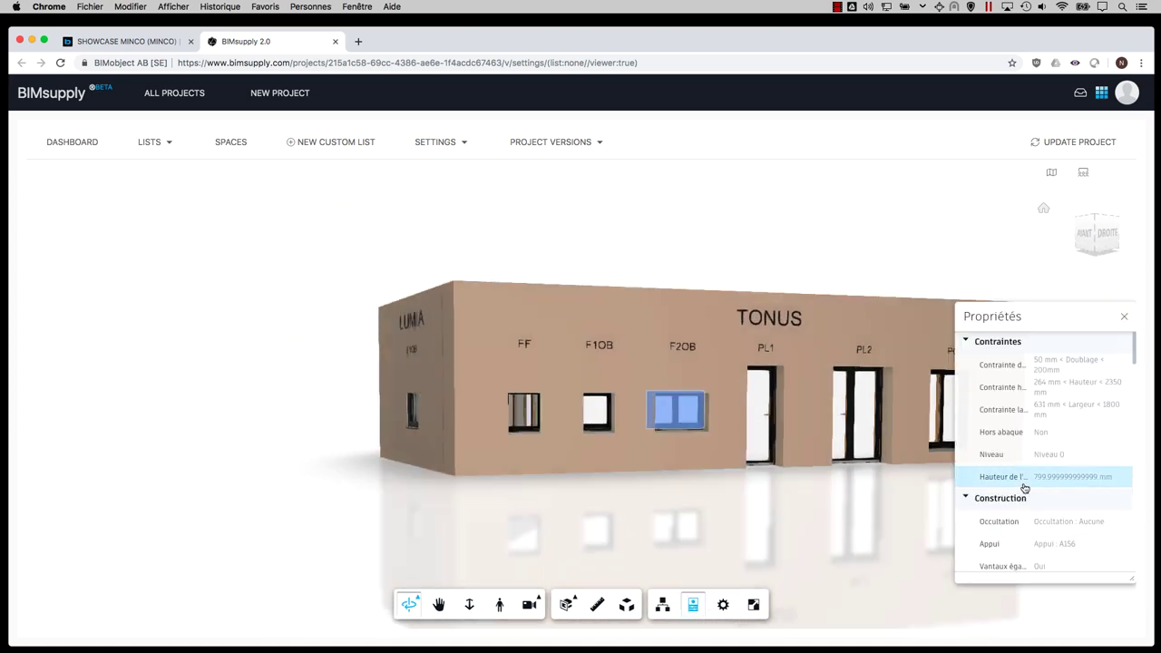
pyautogui.scroll(-3, 1028, 478)
pyautogui.scroll(-3, 1034, 454)
pyautogui.scroll(-3, 1039, 451)
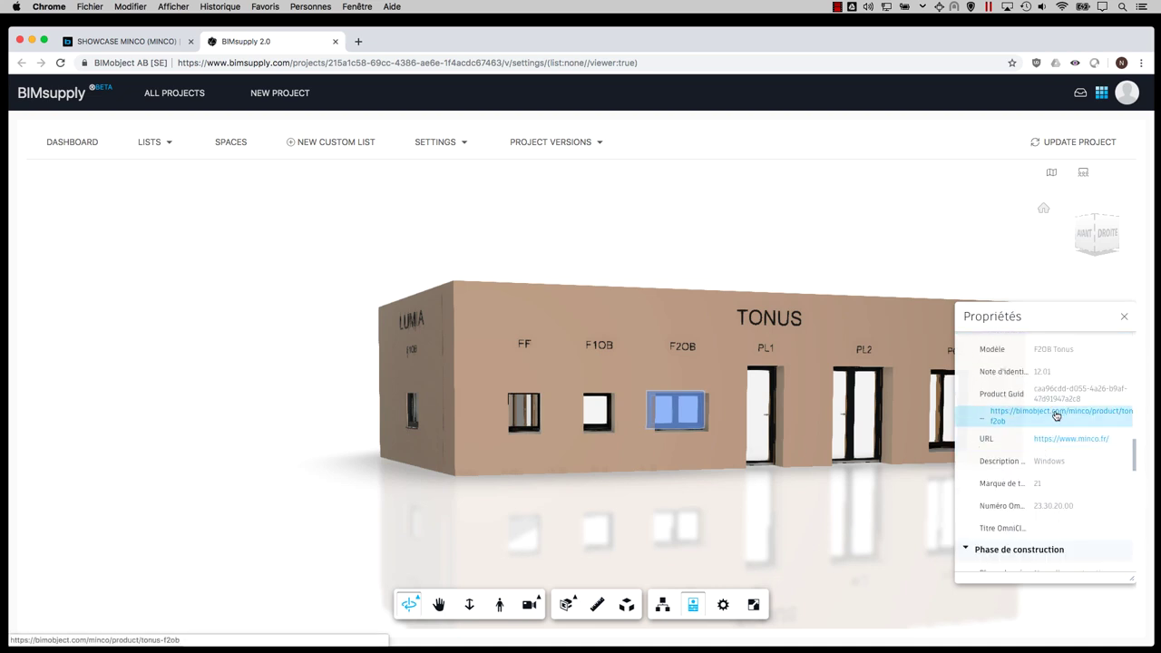
pyautogui.click(1058, 415)
# Orbit to the EXTREM66 side and review the FF window's properties.
pyautogui.moveTo(508, 503); pyautogui.dragTo(797, 522)
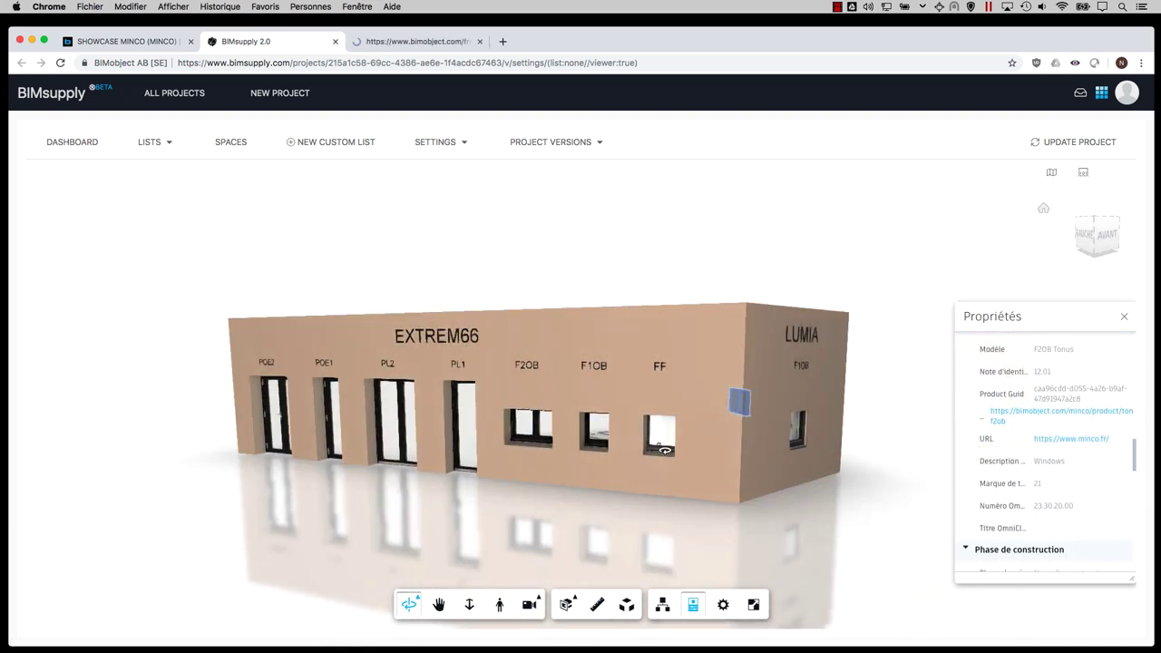
pyautogui.click(662, 434)
pyautogui.scroll(-3, 1053, 445)
pyautogui.scroll(-3, 1068, 455)
pyautogui.scroll(3, 1068, 455)
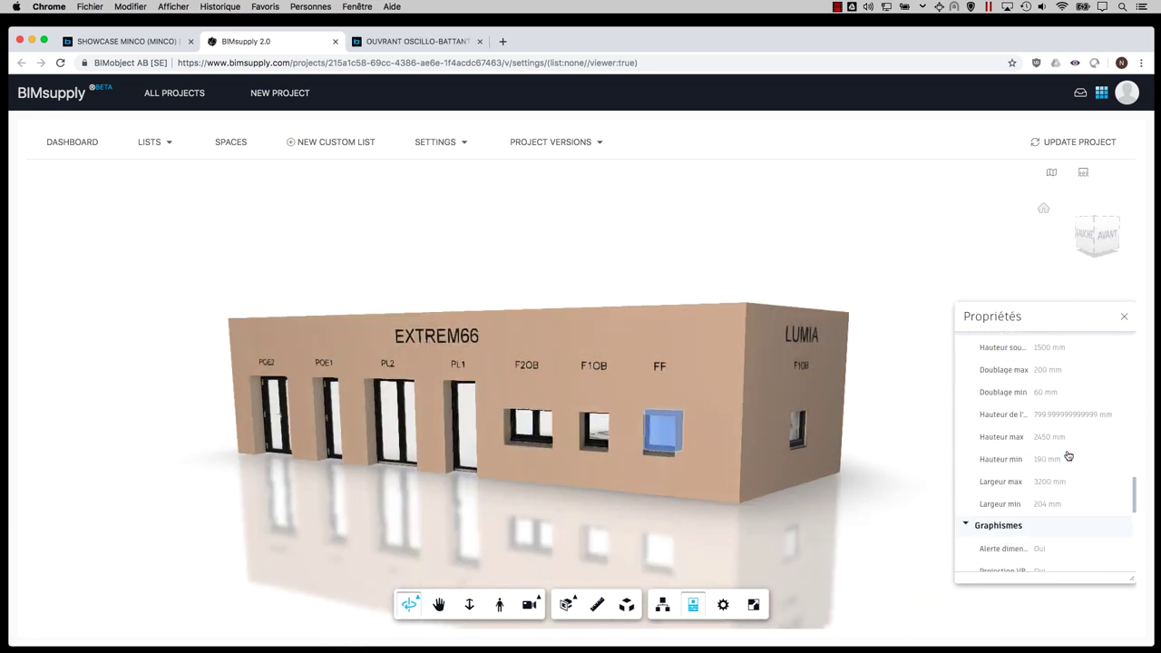
pyautogui.scroll(3, 1070, 460)
# Face the EXTREM66 wall and review the POE1 door's properties.
pyautogui.moveTo(646, 477); pyautogui.dragTo(514, 532)
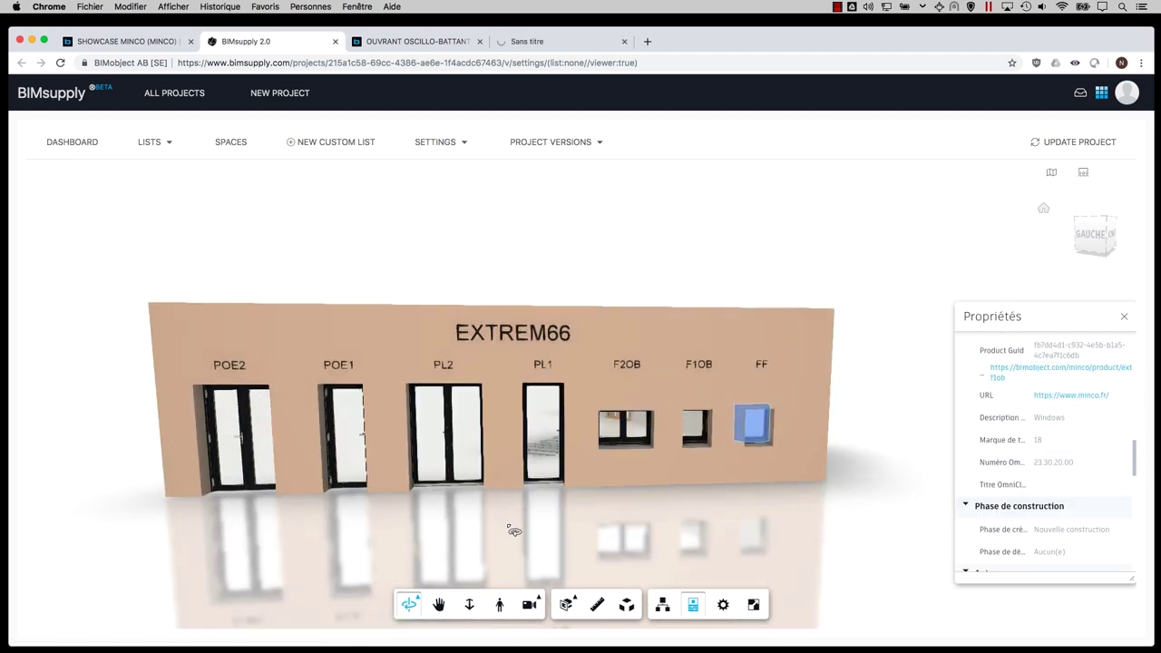
pyautogui.click(368, 467)
pyautogui.scroll(-2, 1074, 427)
pyautogui.scroll(-2, 1074, 427)
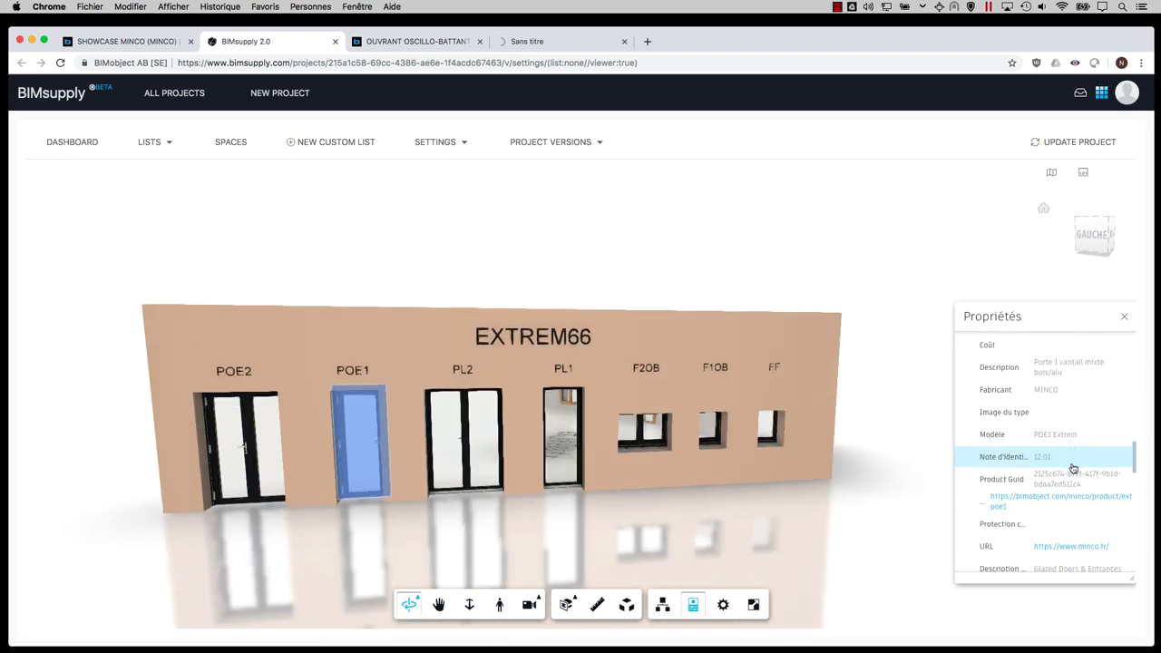
pyautogui.moveTo(851, 454); pyautogui.dragTo(619, 501)
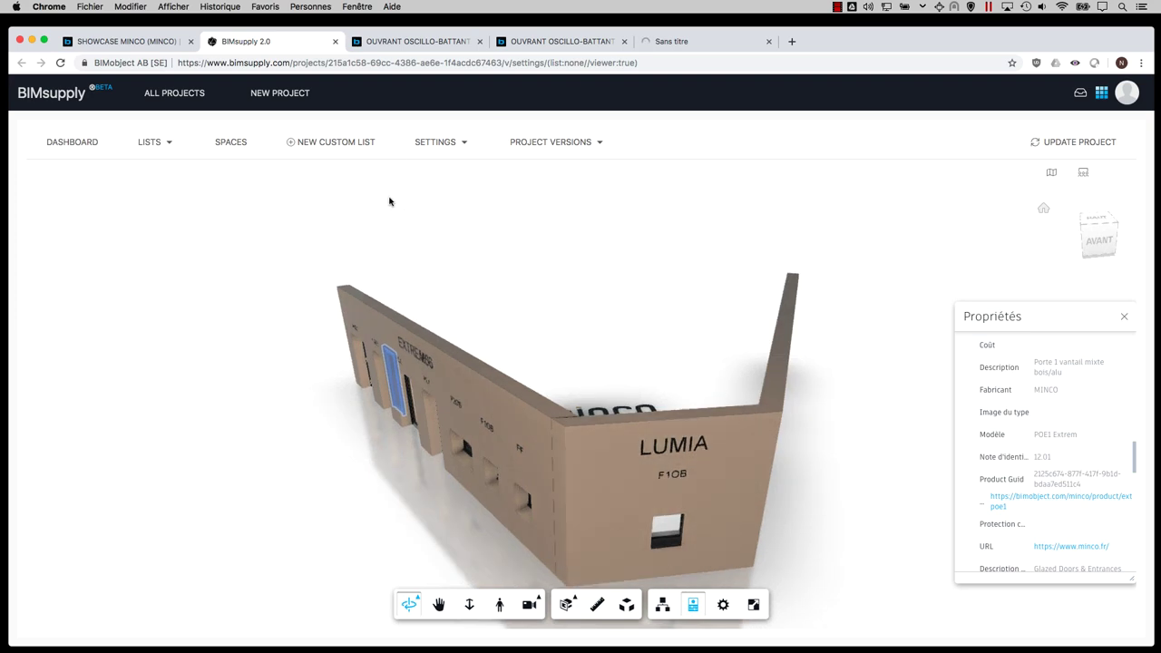
# Look over the Extrem window and outward-opening door product pages.
pyautogui.click(432, 47)
pyautogui.scroll(-2, 490, 363)
pyautogui.click(569, 42)
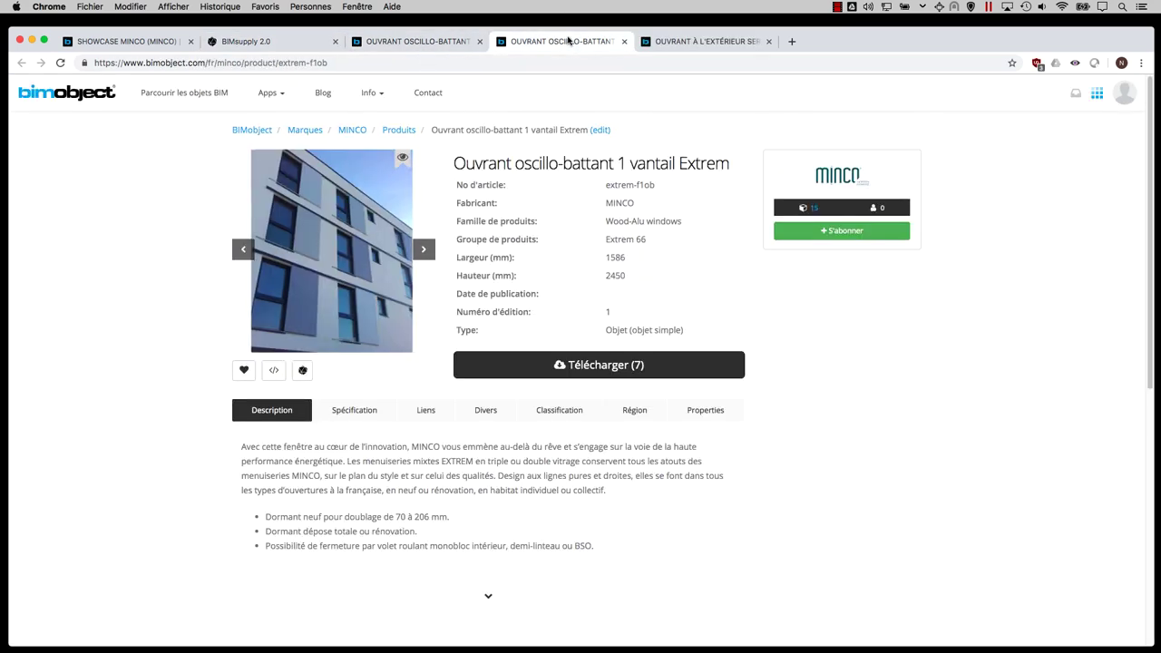
pyautogui.scroll(-2, 559, 216)
pyautogui.scroll(2, 559, 215)
pyautogui.click(703, 42)
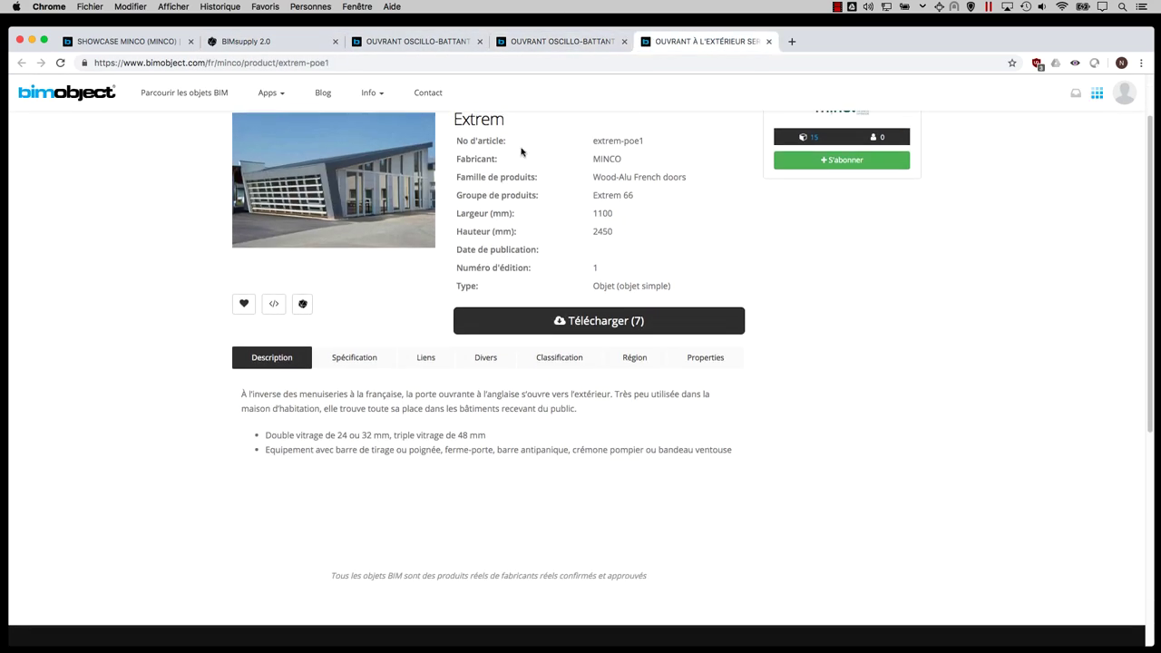
# Check the POE1 door's downloads and close the Extrem product pages.
pyautogui.middleClick(436, 43)
pyautogui.middleClick(435, 44)
pyautogui.click(599, 317)
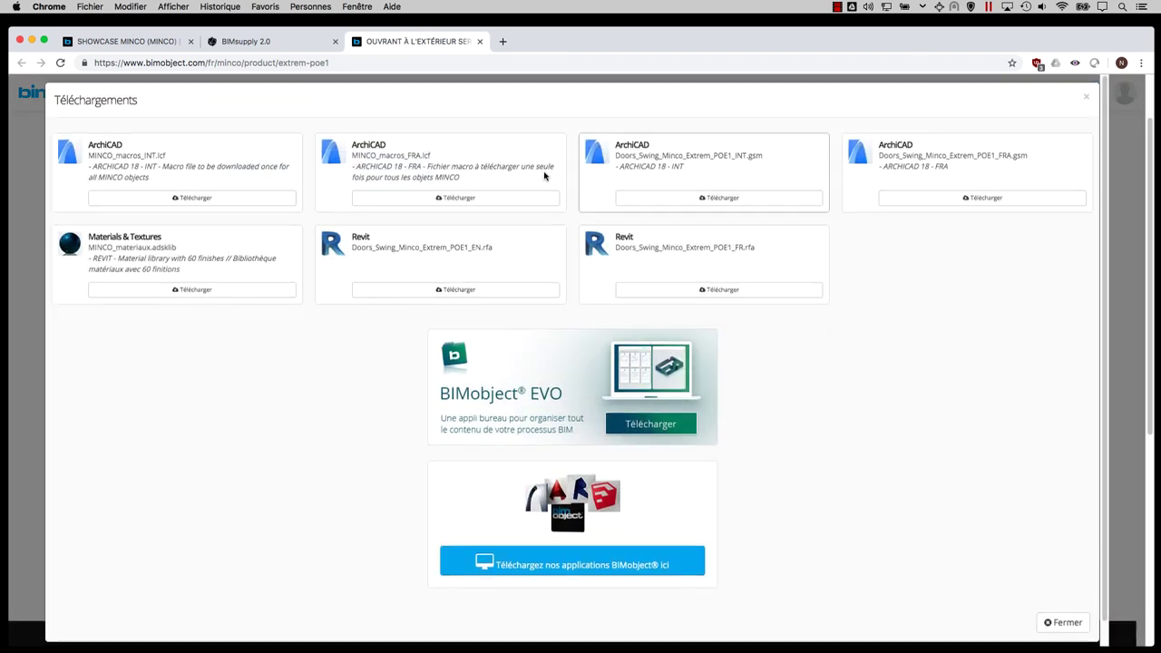
pyautogui.click(1064, 632)
pyautogui.middleClick(409, 42)
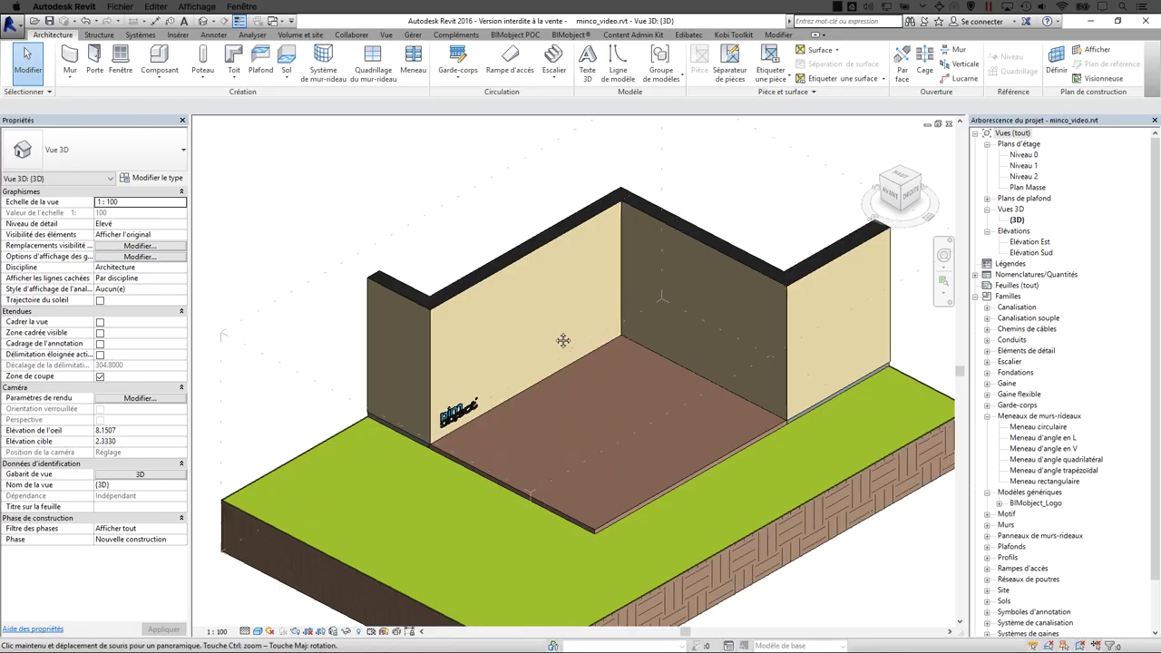
# Open the Niveau 0 floor plan and bring up the BIMobject browser over it.
pyautogui.doubleClick(1021, 155)
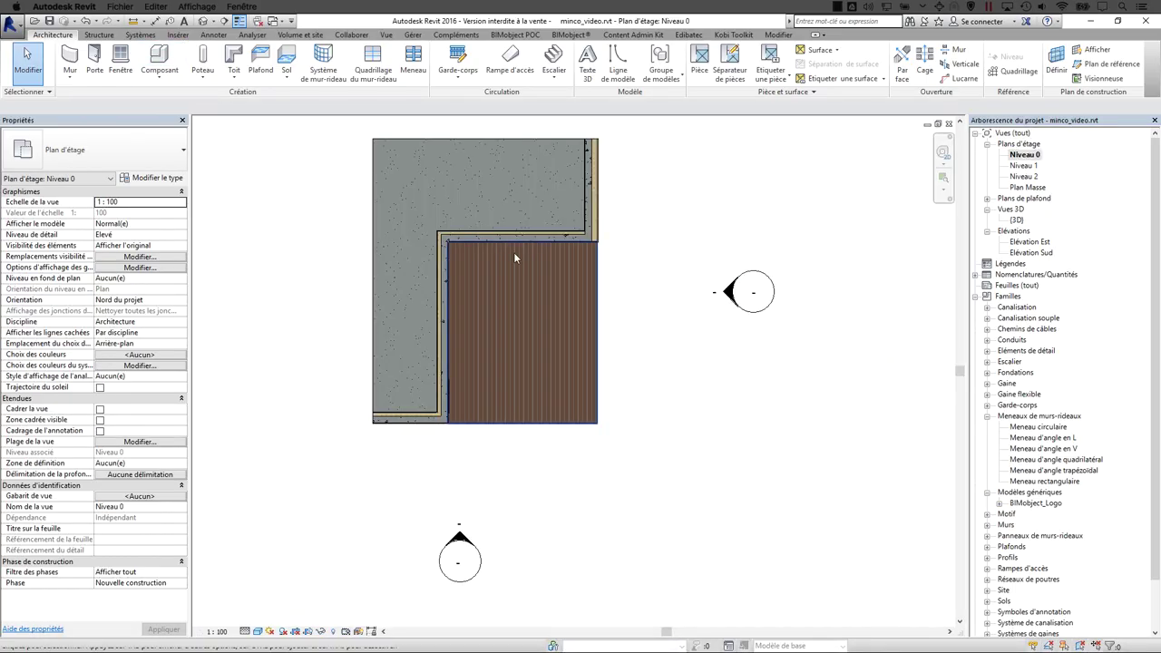
pyautogui.click(572, 34)
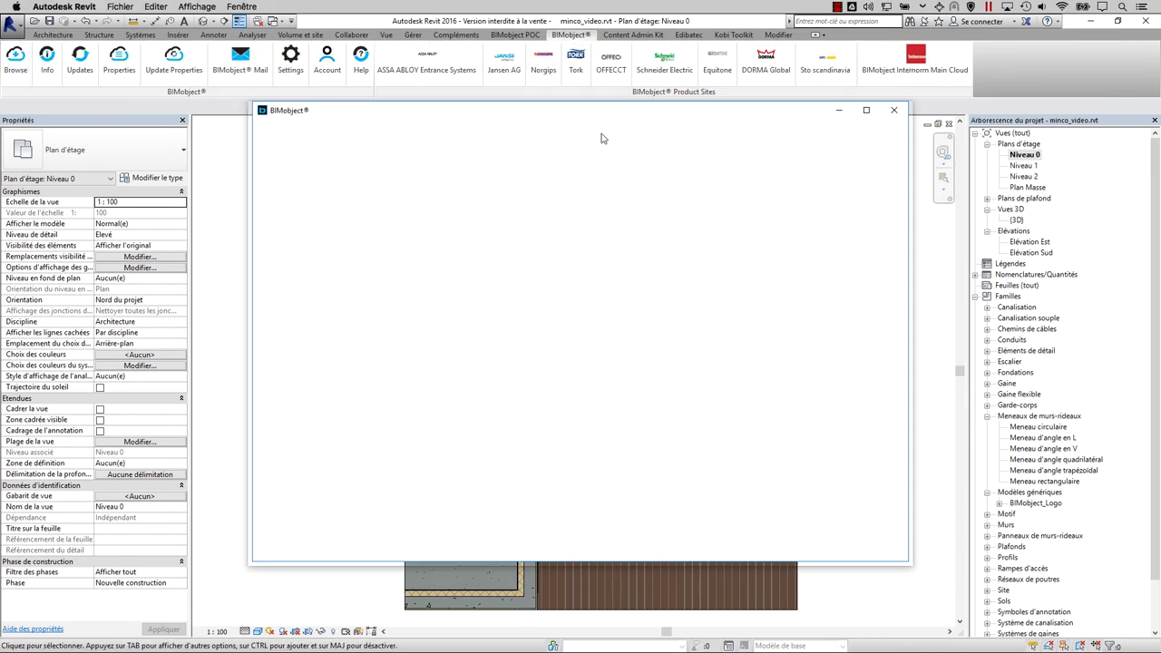
pyautogui.moveTo(564, 118); pyautogui.dragTo(527, 141)
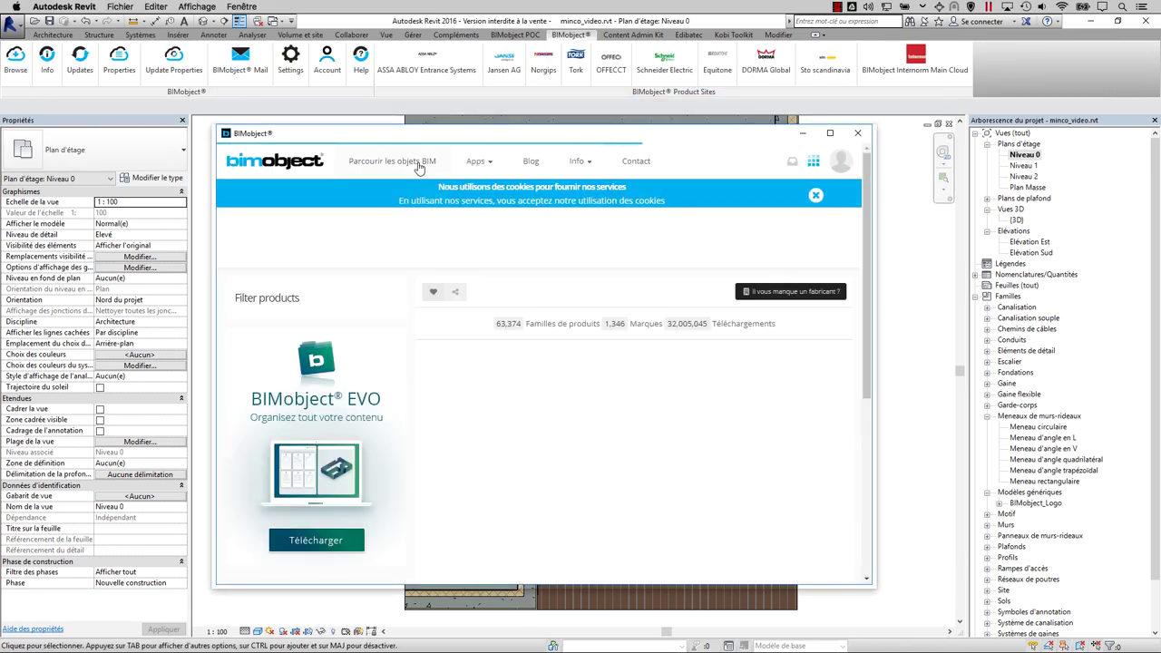
# Find MINCO's Lumia tilt-and-turn window and load its Revit family without placing it.
pyautogui.write('minco')
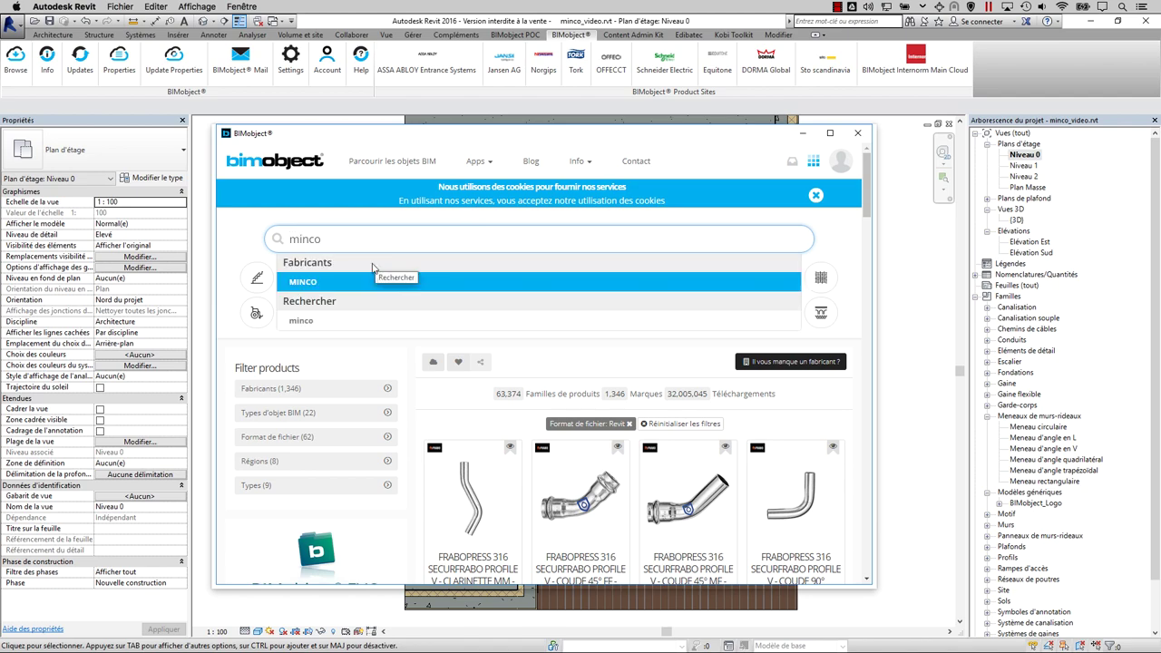
pyautogui.click(372, 281)
pyautogui.scroll(-5, 680, 356)
pyautogui.scroll(-1, 681, 357)
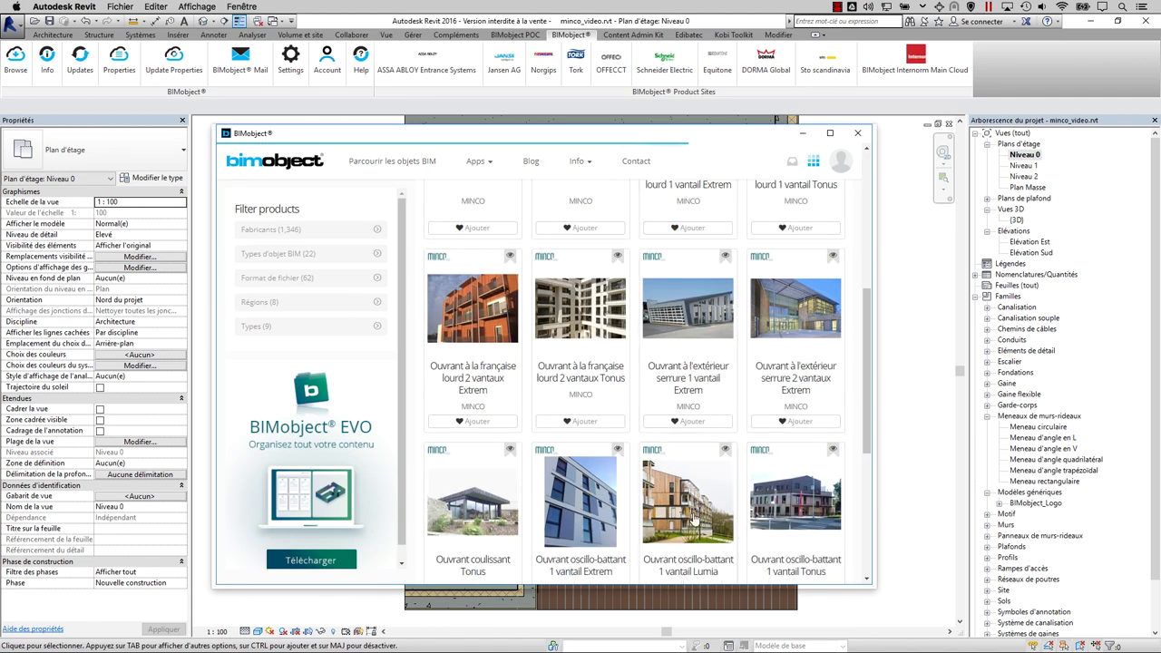
pyautogui.scroll(-2, 695, 475)
pyautogui.click(704, 454)
pyautogui.click(637, 460)
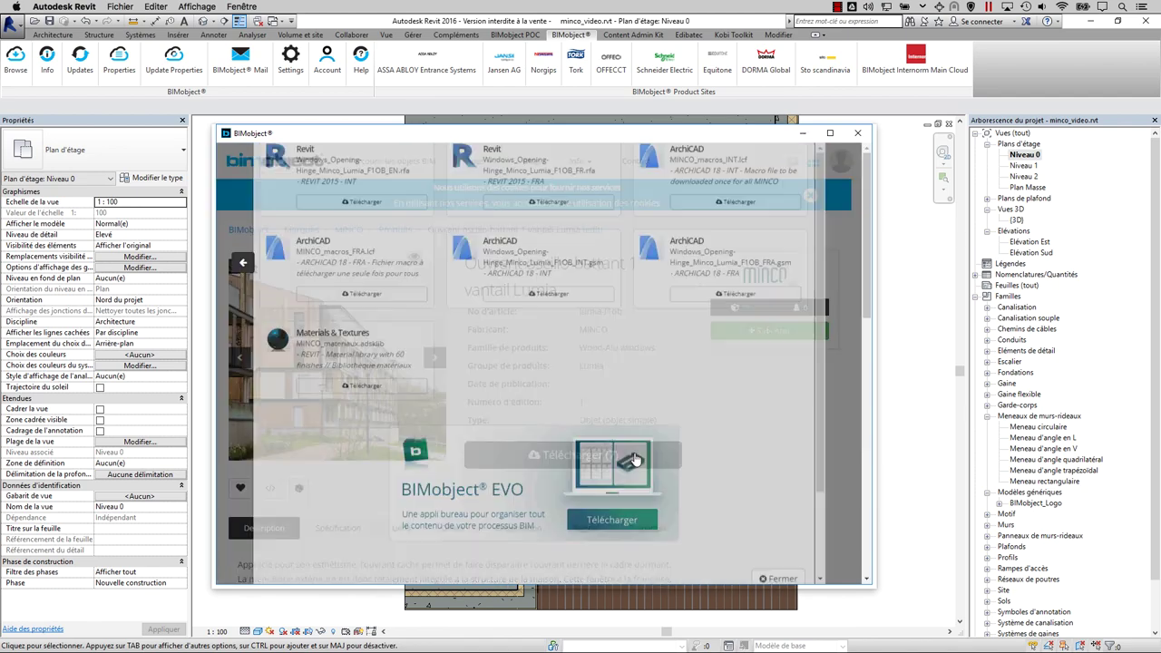
pyautogui.click(363, 277)
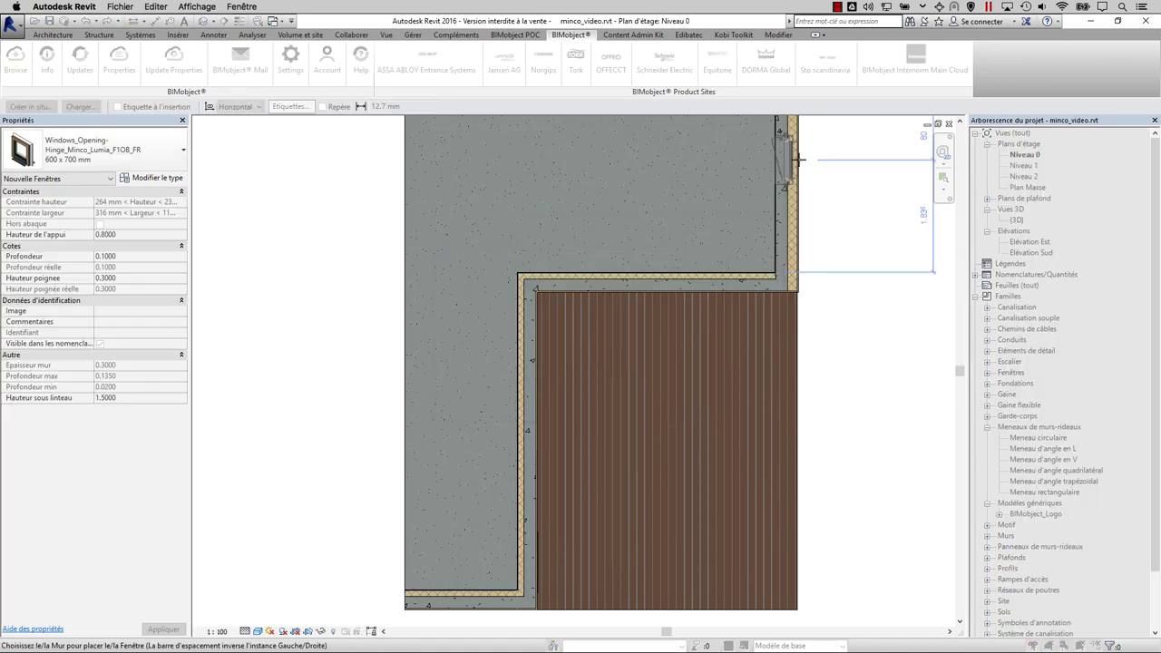
pyautogui.press('Escape')
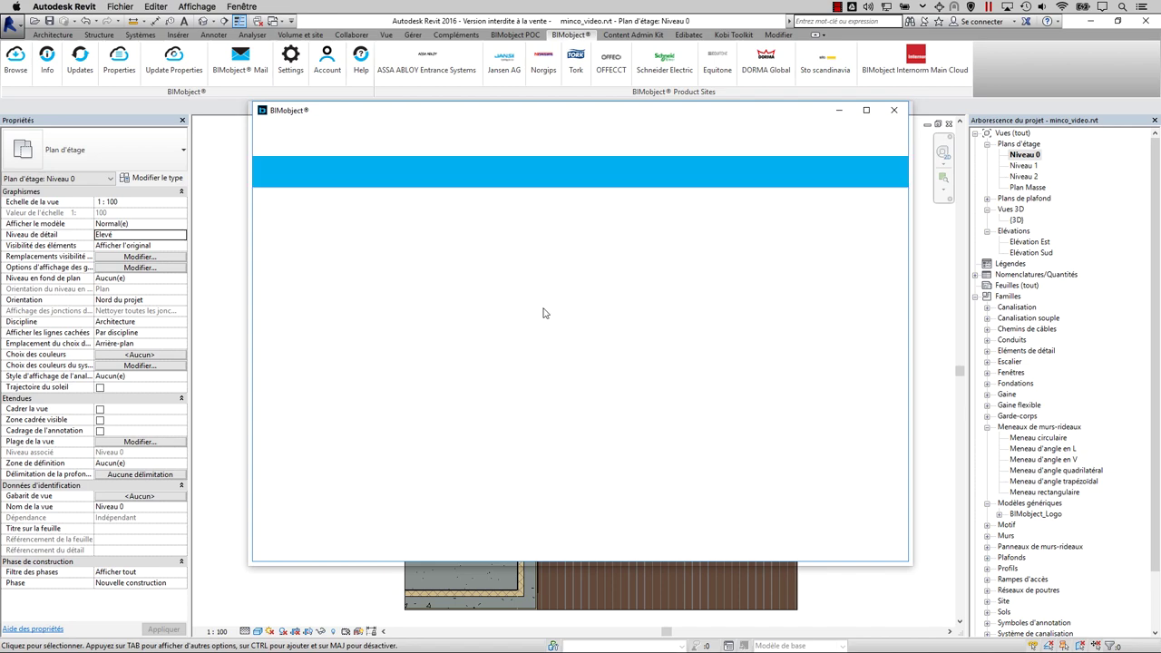
# From the MINCO products list, download a product's Revit family.
pyautogui.click(430, 209)
pyautogui.scroll(-3, 778, 407)
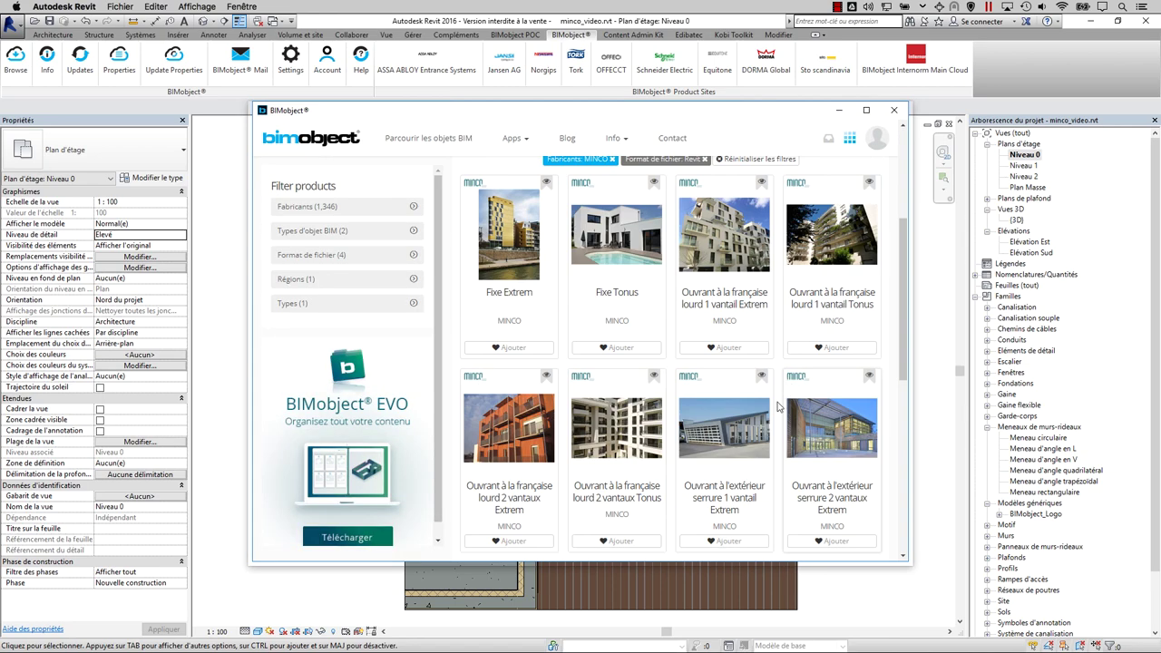
pyautogui.click(632, 459)
pyautogui.click(596, 258)
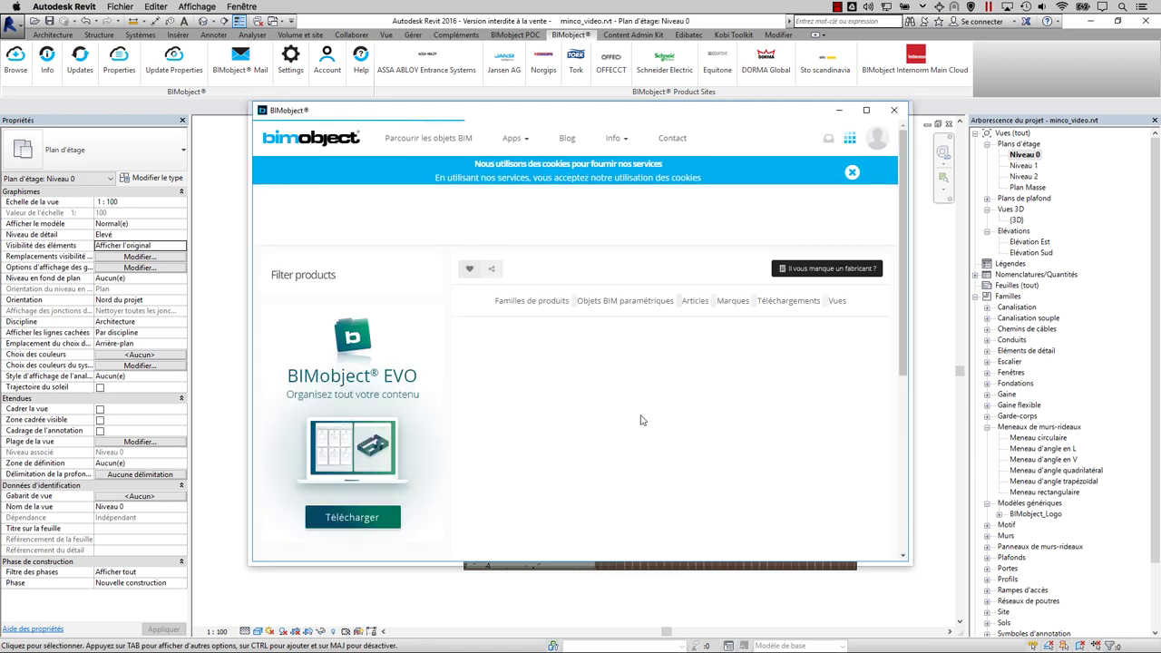
# Load the Extrem F1OB window family, place it in the left wall and select it.
pyautogui.scroll(-5, 641, 420)
pyautogui.scroll(-3, 635, 410)
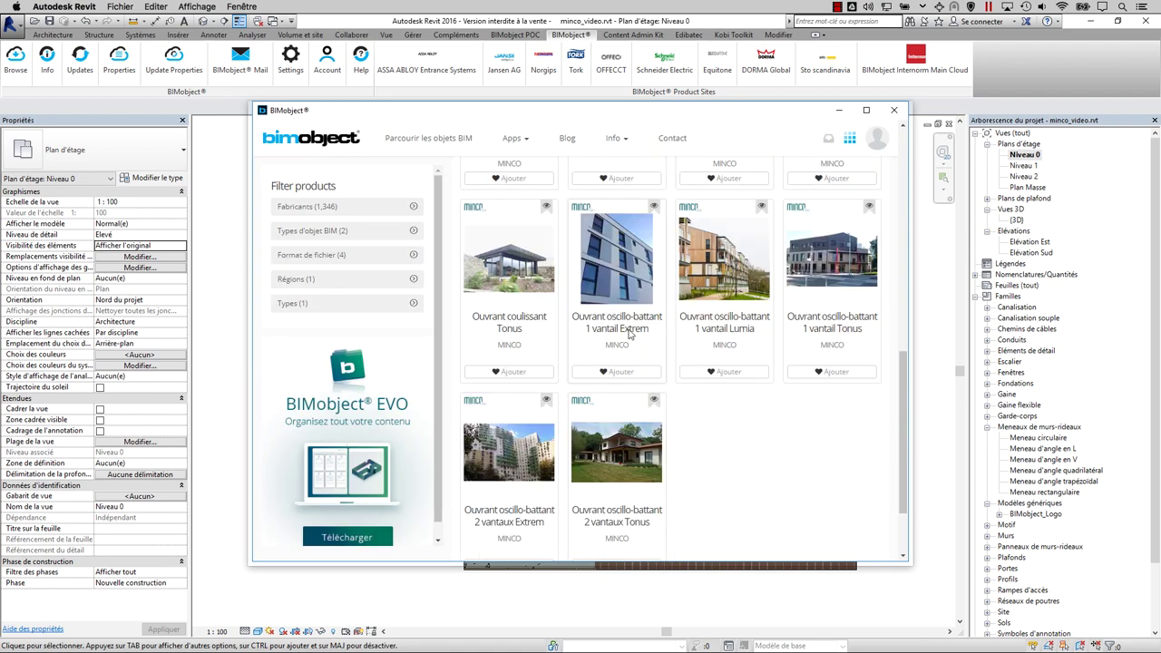
pyautogui.click(628, 330)
pyautogui.click(594, 403)
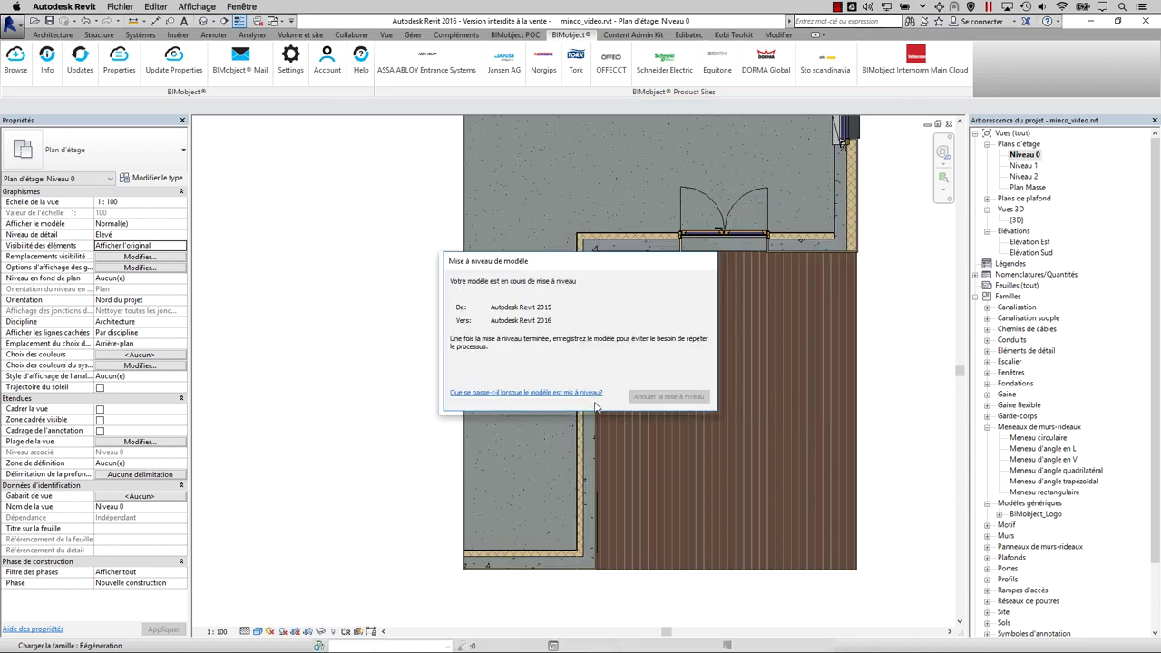
pyautogui.click(594, 399)
pyautogui.press('Escape')
pyautogui.scroll(5, 589, 405)
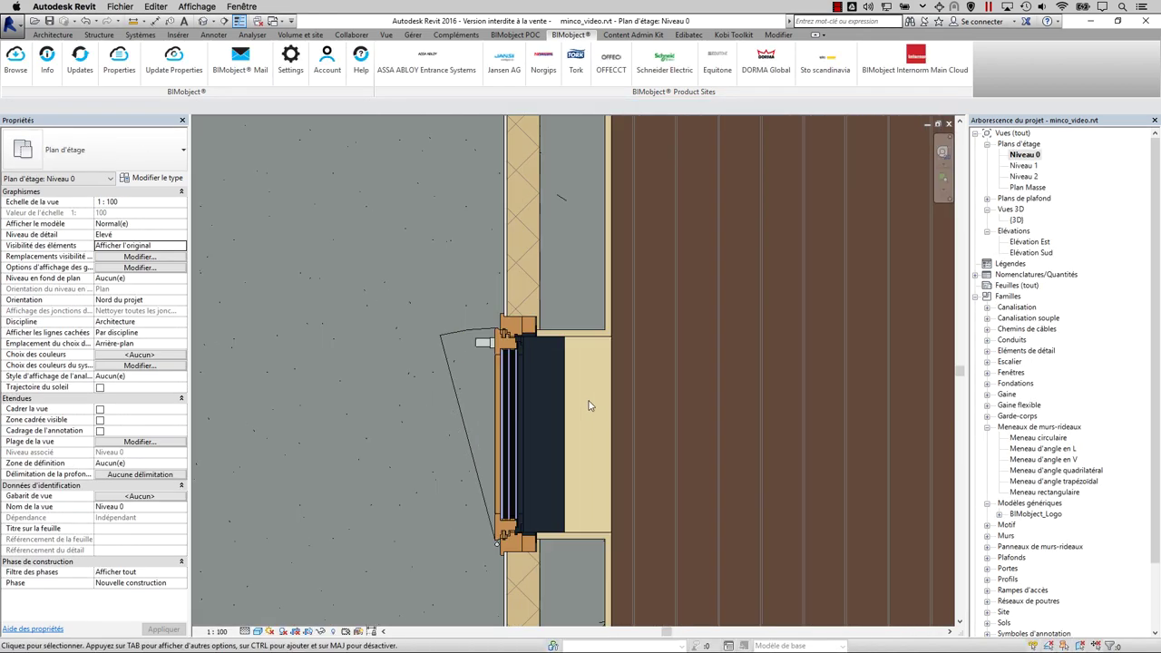
pyautogui.click(513, 443)
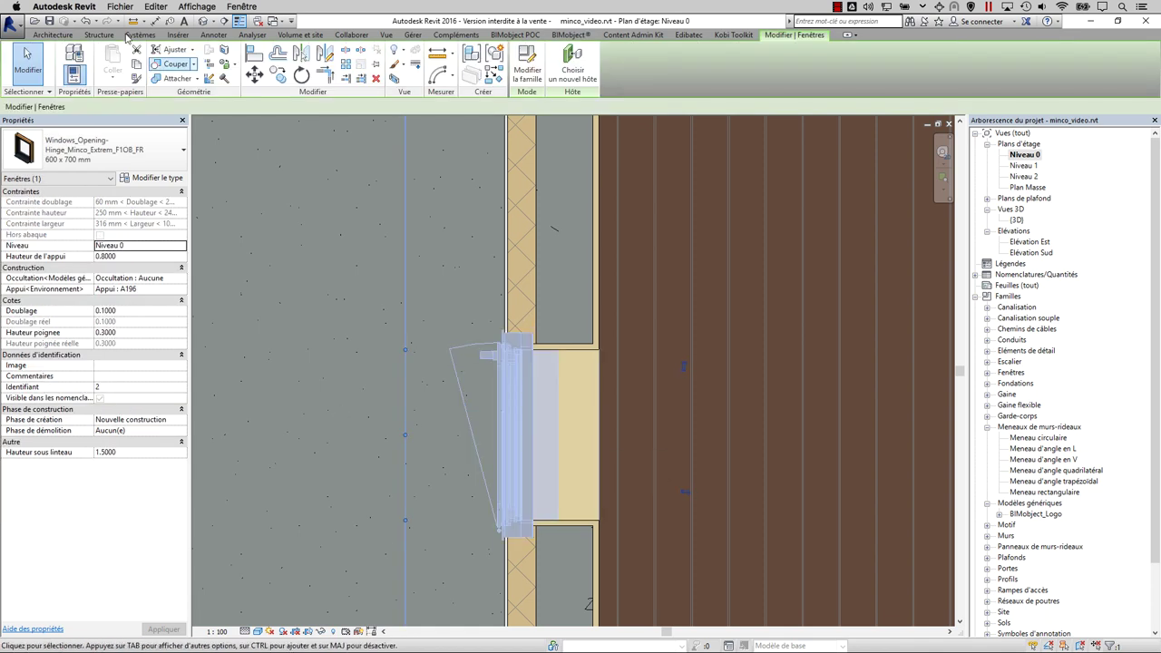
# Set the Extrem window's Occultation to the VR 225 roller shutter.
pyautogui.click(145, 278)
pyautogui.click(182, 278)
pyautogui.click(176, 296)
pyautogui.write('0.1200')
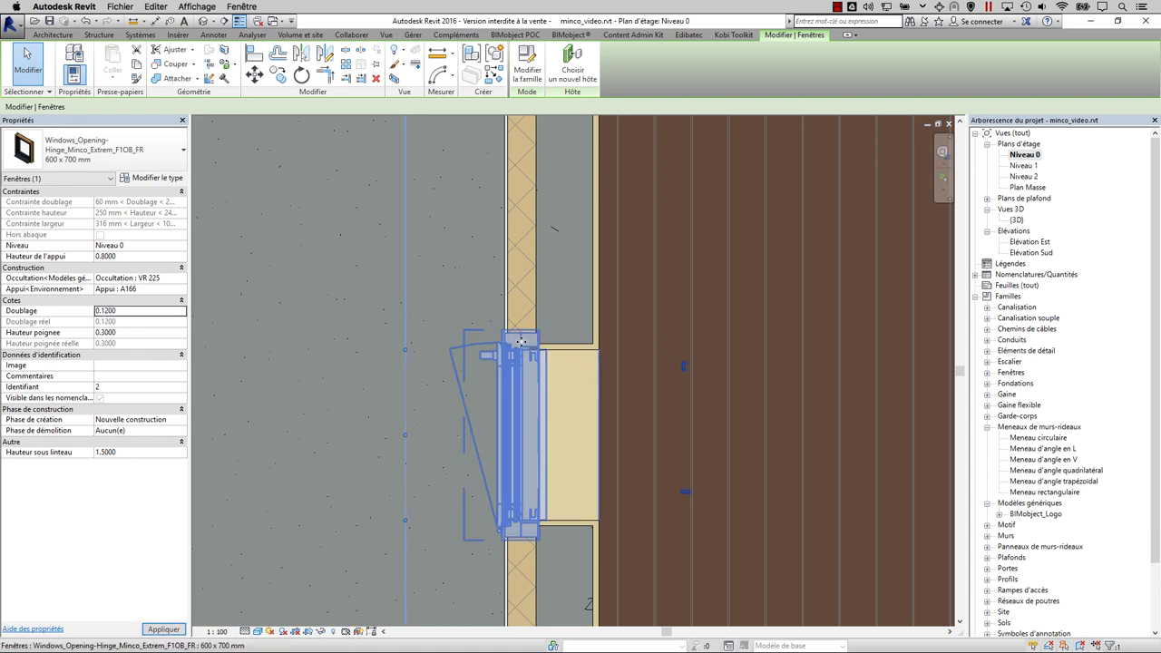
pyautogui.scroll(2, 519, 354)
pyautogui.press('Escape')
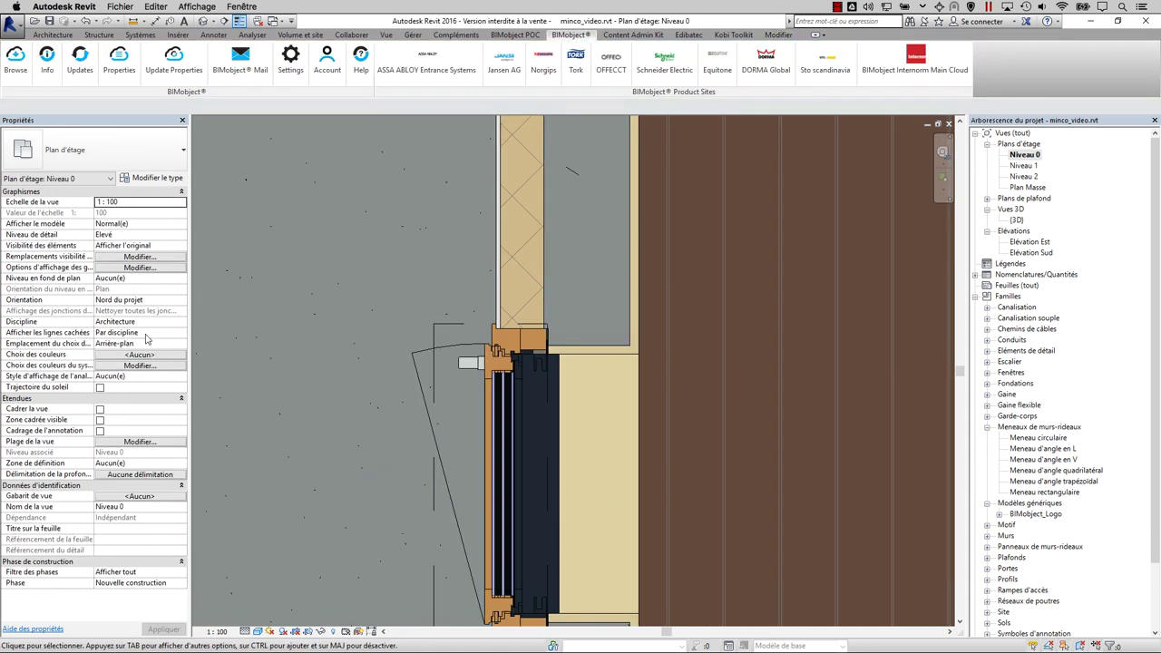
# Set the window's Appui to A166 in its type properties.
pyautogui.click(515, 363)
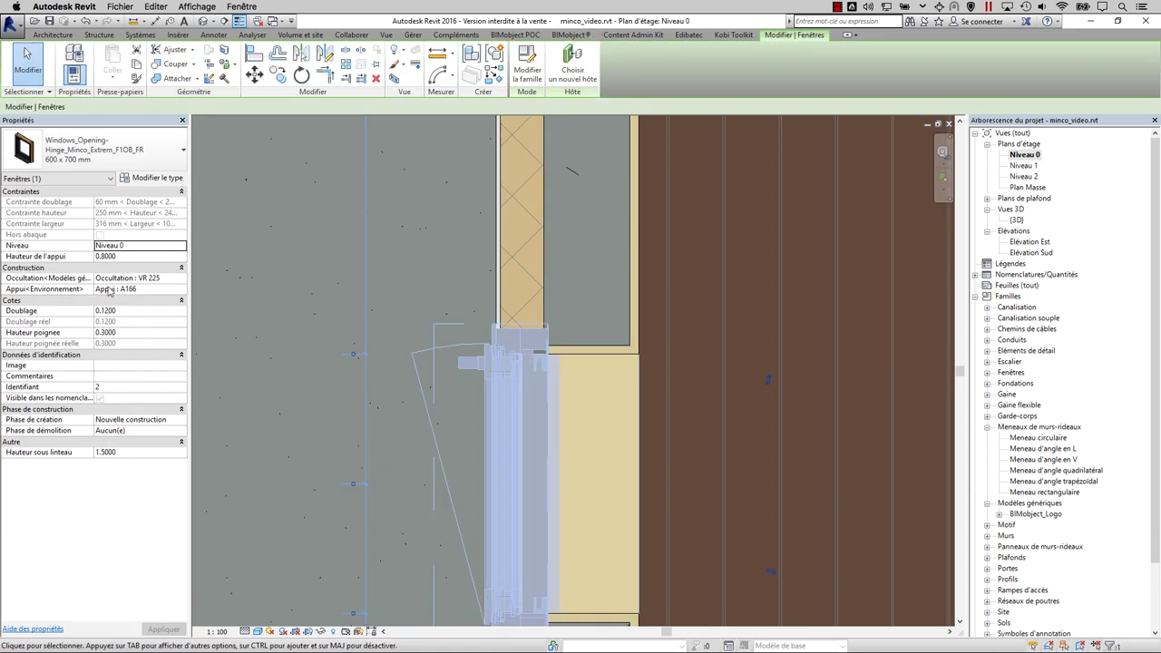
pyautogui.click(156, 178)
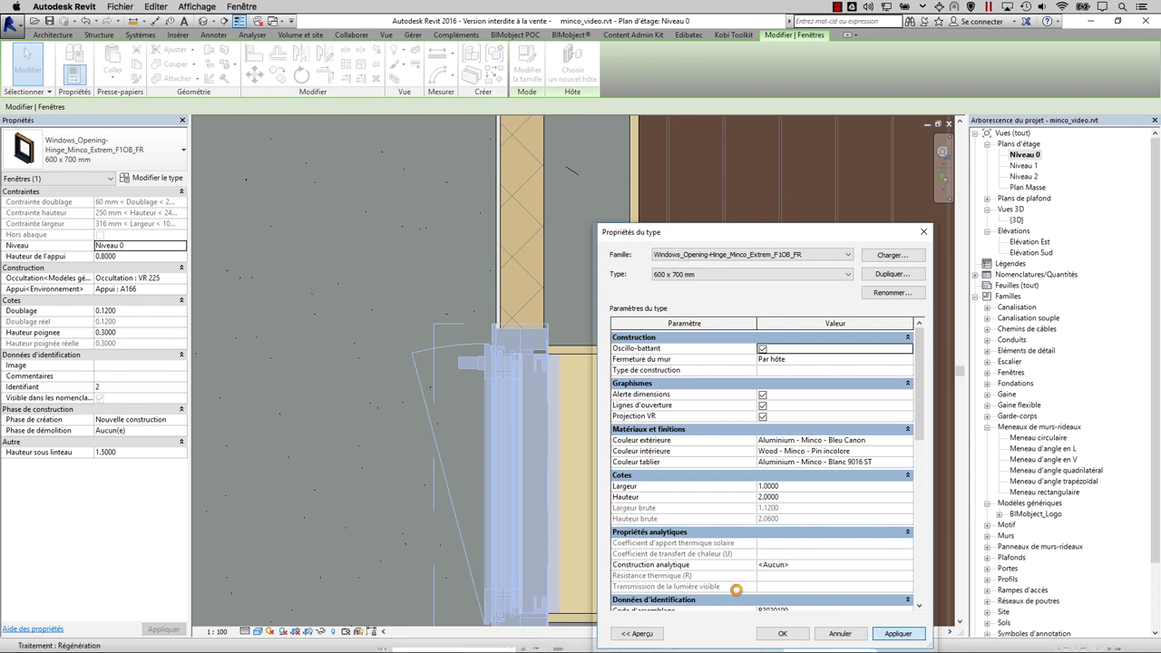
pyautogui.click(782, 633)
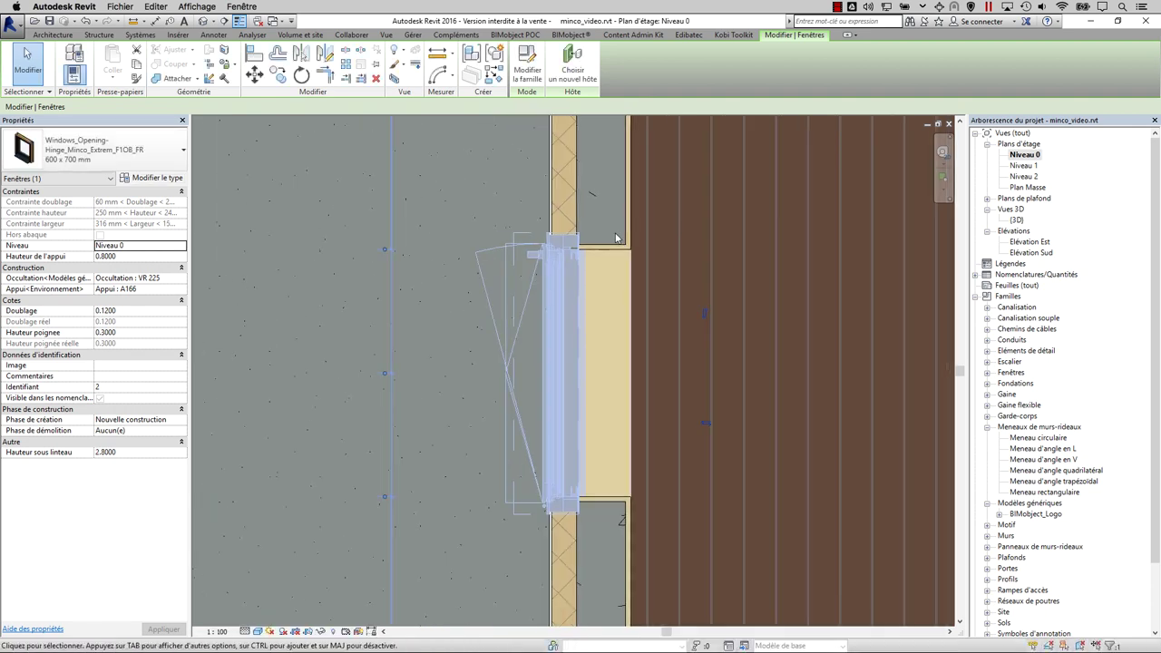
pyautogui.click(616, 238)
pyautogui.click(556, 321)
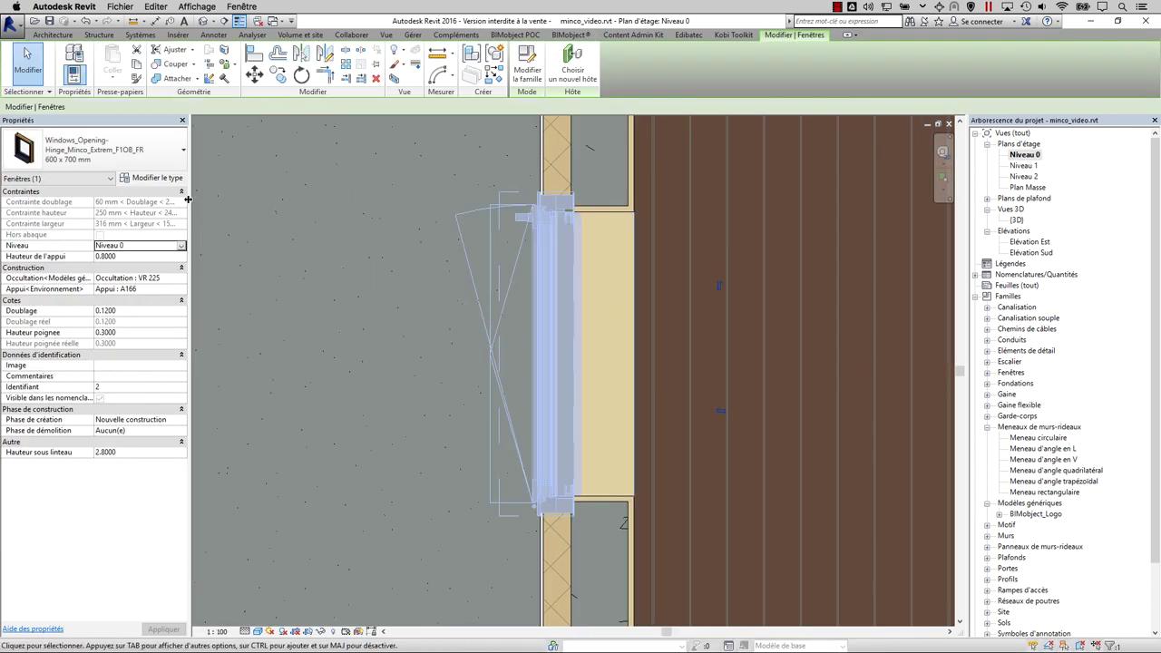
# Set the window's Doublage to 0.1100 and confirm the new value.
pyautogui.moveTo(188, 206); pyautogui.dragTo(237, 206)
pyautogui.write('2')
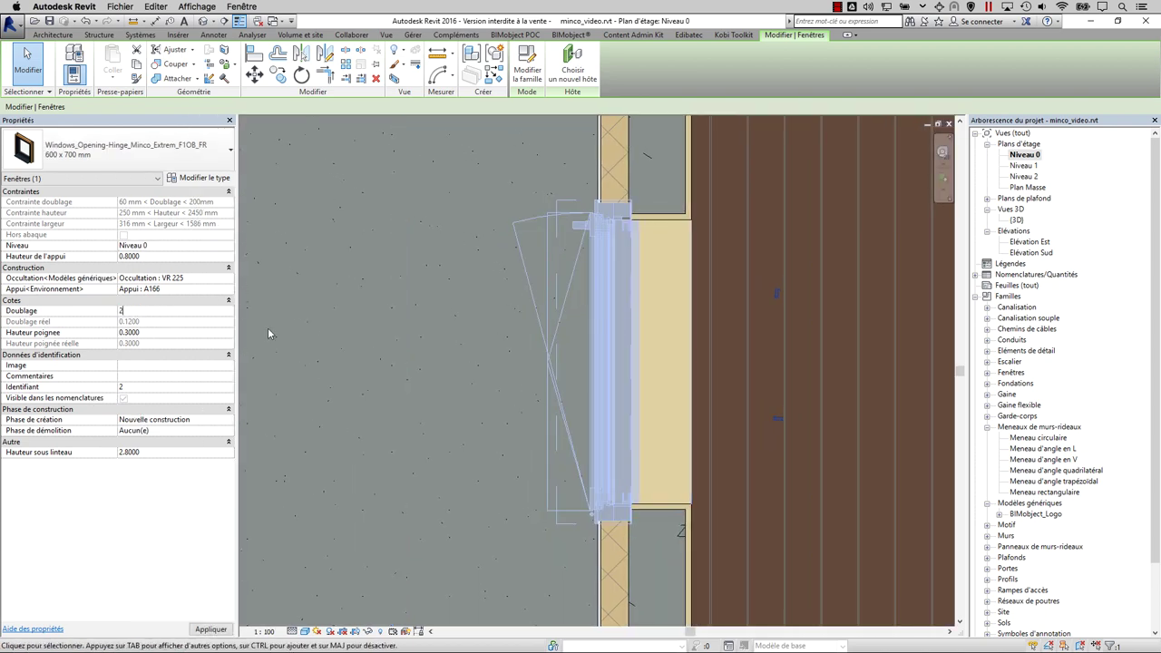
pyautogui.press('Return')
pyautogui.scroll(-3, 799, 281)
pyautogui.scroll(-2, 797, 284)
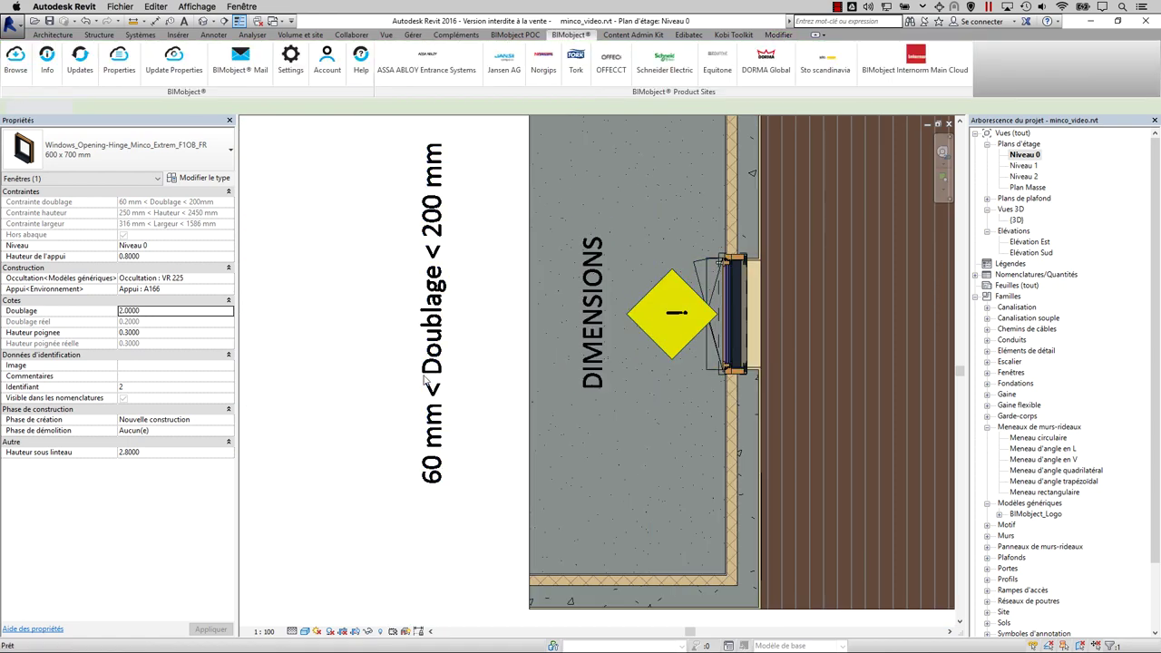
pyautogui.click(712, 293)
pyautogui.scroll(2, 729, 283)
pyautogui.click(730, 282)
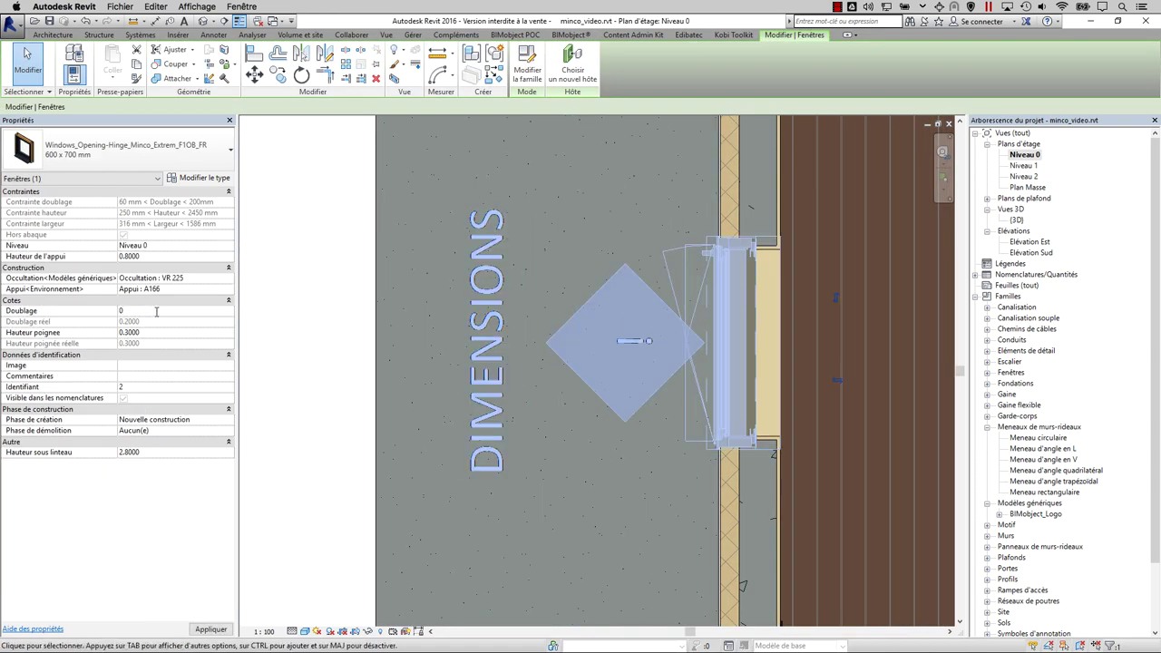
# Deselect the window and pan the plan to the double door.
pyautogui.press('Escape')
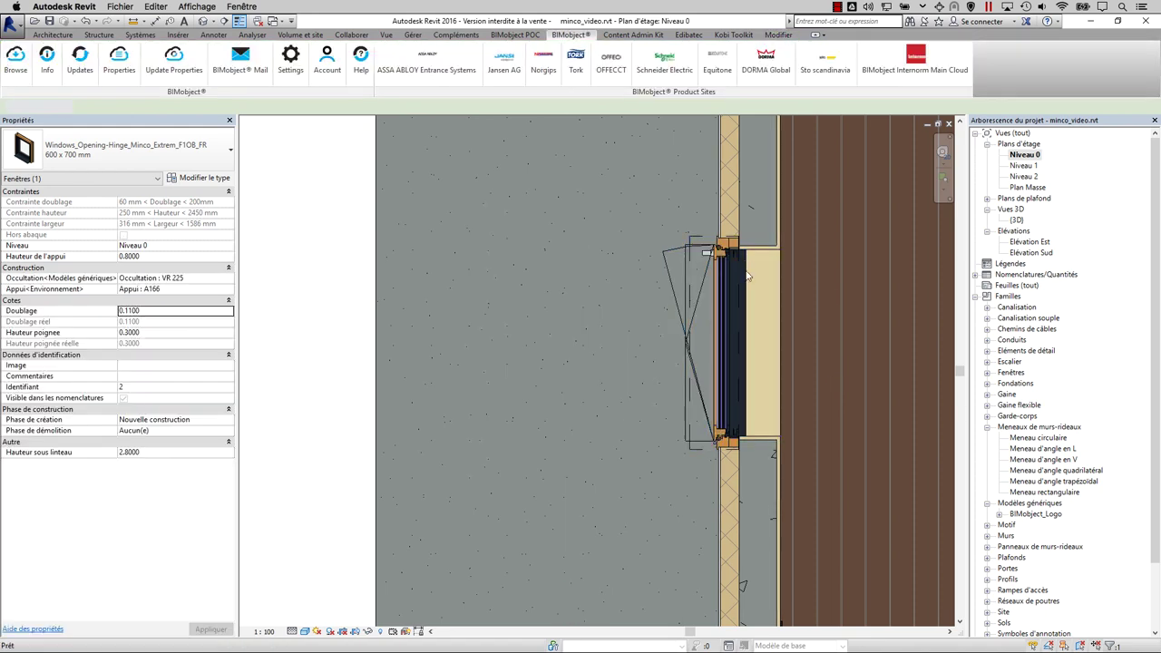
pyautogui.scroll(2, 605, 300)
pyautogui.scroll(-2, 604, 300)
pyautogui.moveTo(697, 200); pyautogui.dragTo(448, 345, button='middle')
# Give the Tonus double door a VR Demi-linteau shutter and an S60 threshold.
pyautogui.scroll(3, 653, 285)
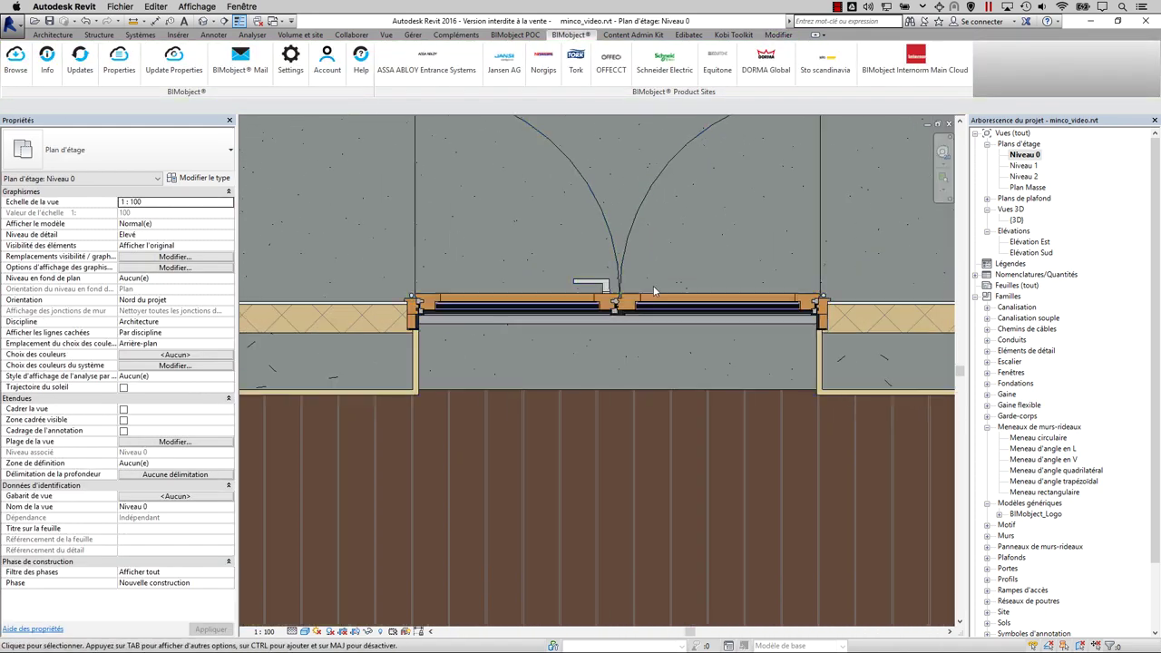
pyautogui.click(653, 288)
pyautogui.click(227, 277)
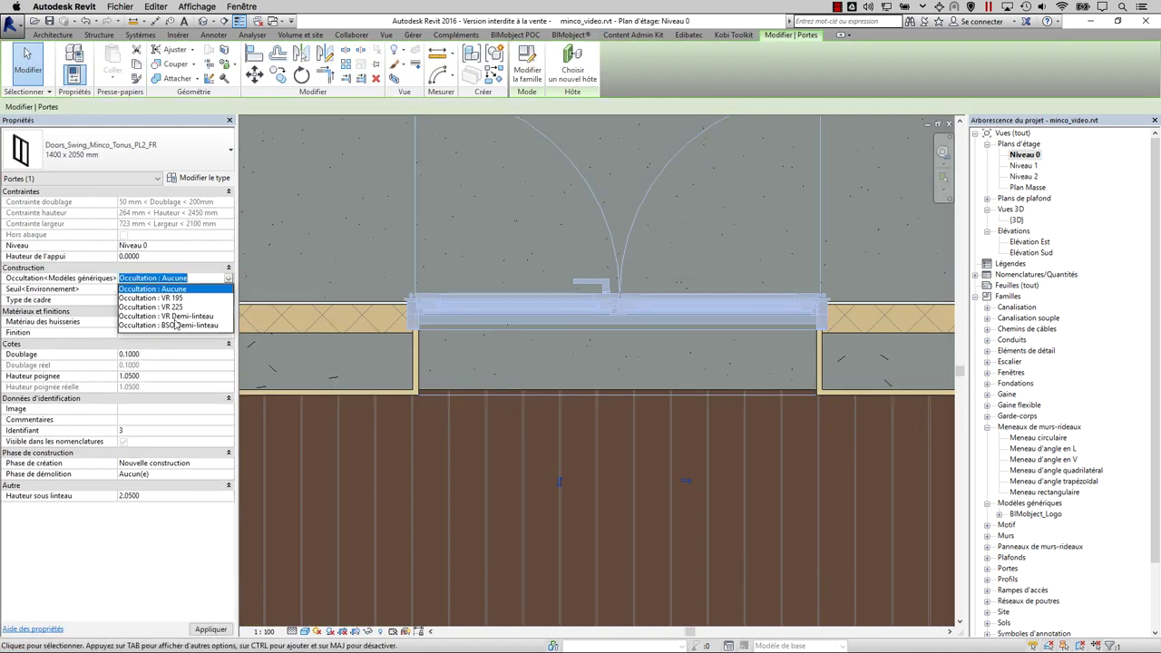
pyautogui.click(179, 320)
pyautogui.click(172, 289)
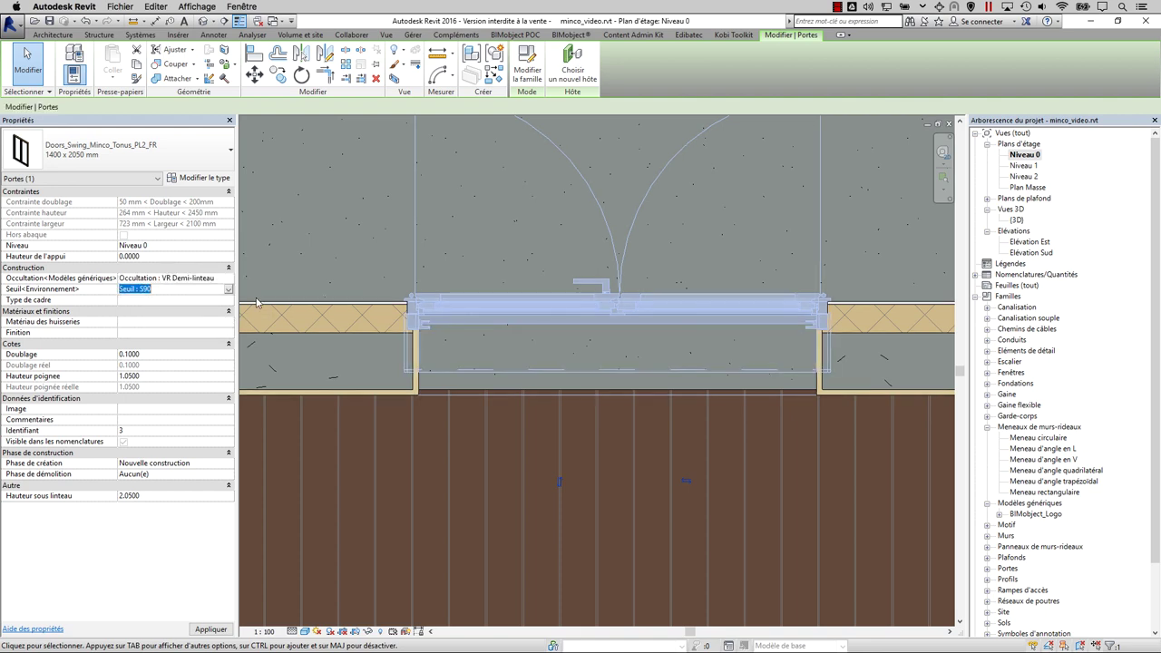
pyautogui.press('Escape')
# Switch the plan view to low detail level.
pyautogui.scroll(1, 504, 301)
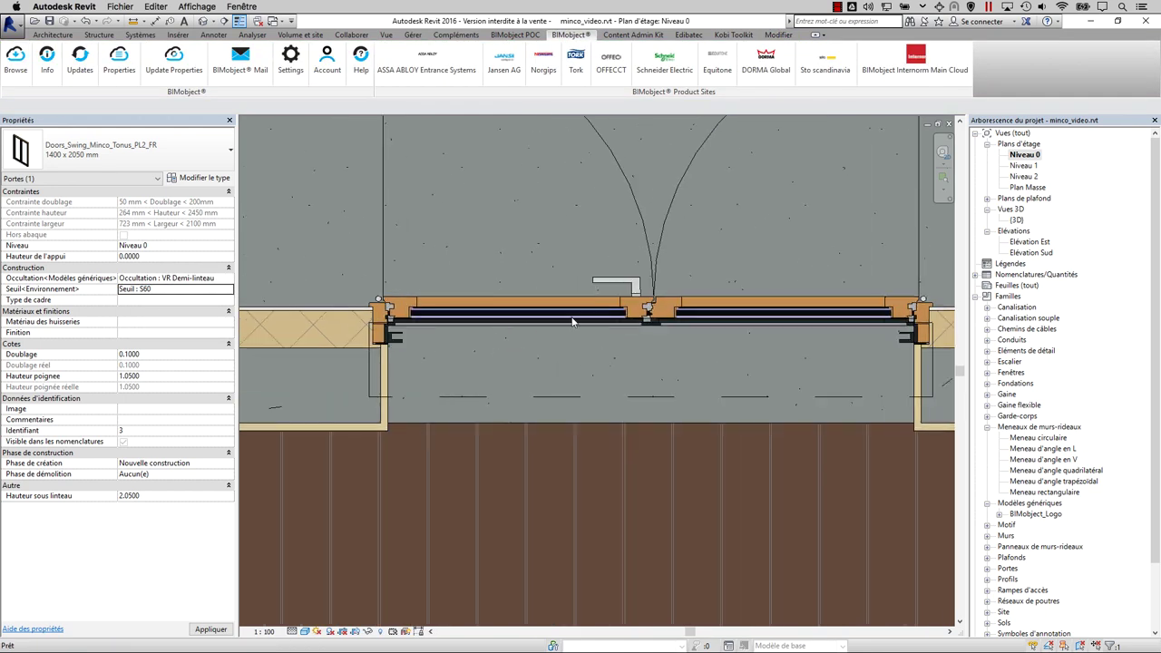
pyautogui.click(573, 321)
pyautogui.click(554, 403)
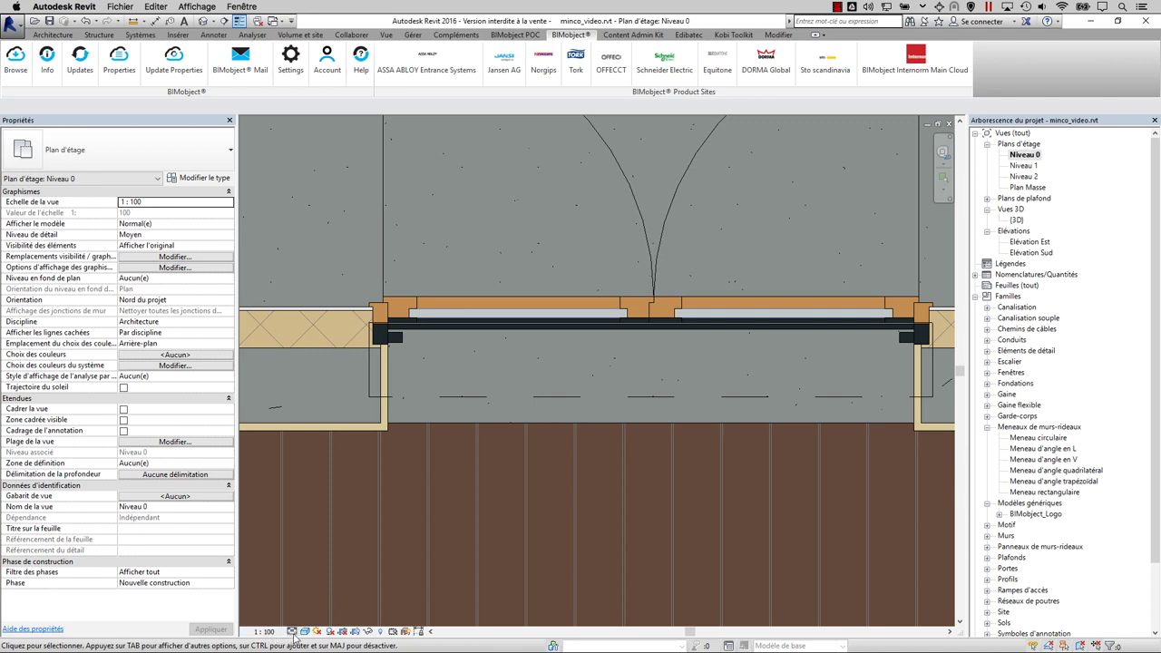
pyautogui.click(292, 632)
pyautogui.click(304, 635)
pyautogui.scroll(-2, 672, 272)
pyautogui.scroll(-2, 689, 272)
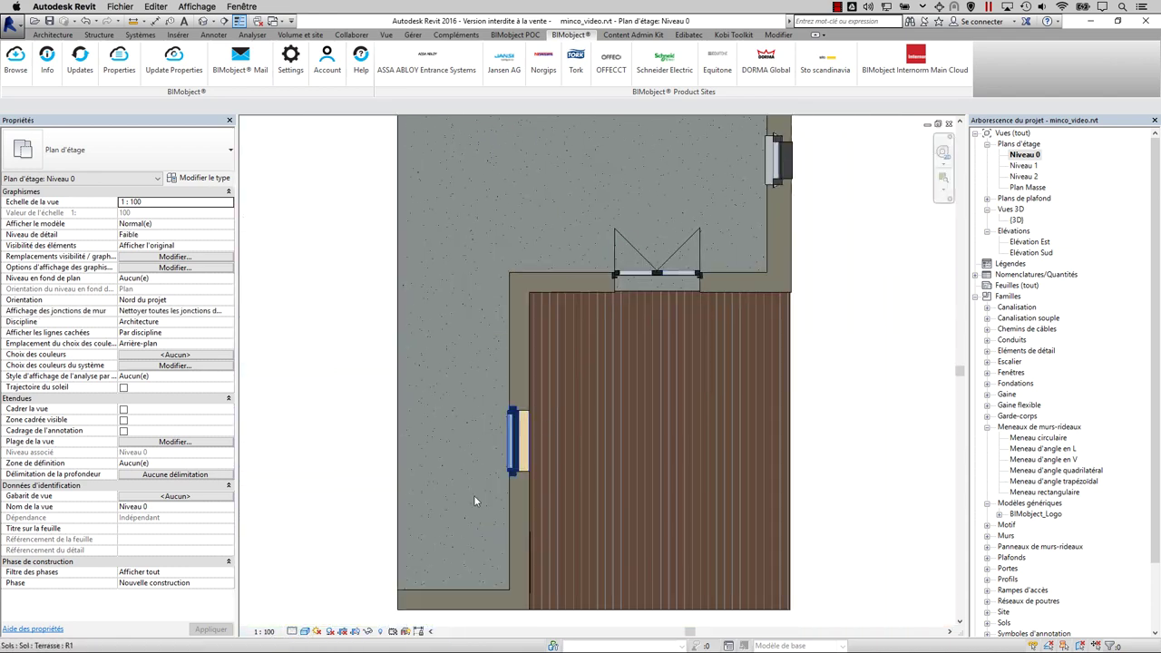
pyautogui.scroll(1, 590, 363)
pyautogui.scroll(2, 635, 329)
pyautogui.scroll(1, 635, 330)
# Raise the plan to a higher detail level and bring up the door's type properties.
pyautogui.click(292, 631)
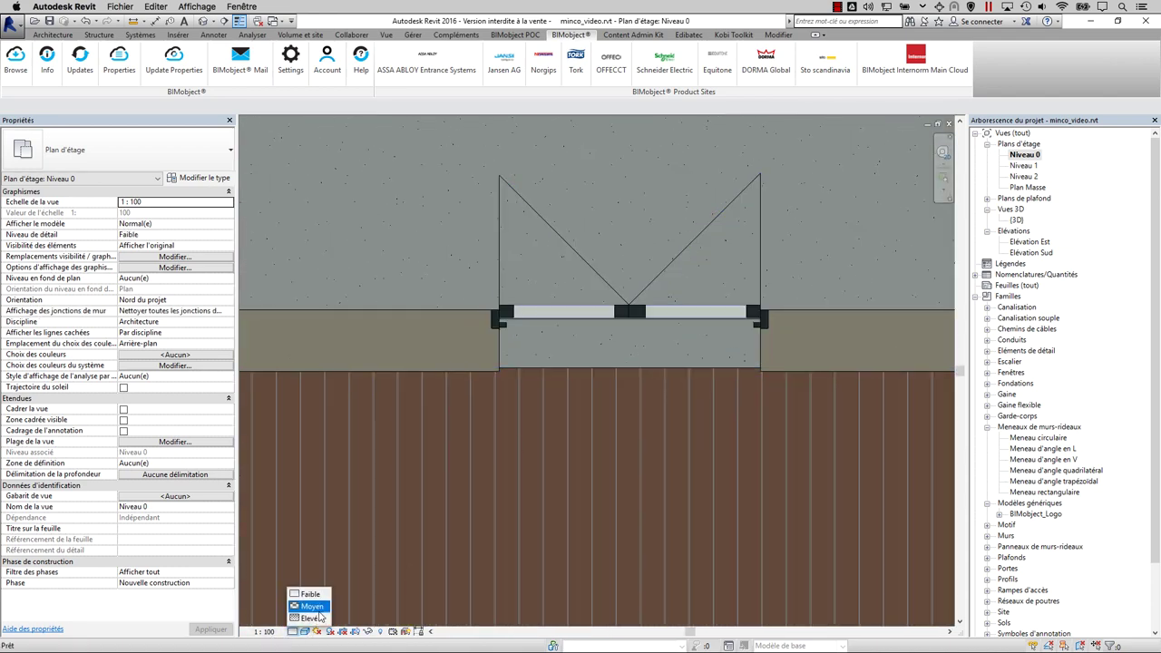
pyautogui.click(319, 617)
pyautogui.scroll(2, 590, 354)
pyautogui.doubleClick(591, 361)
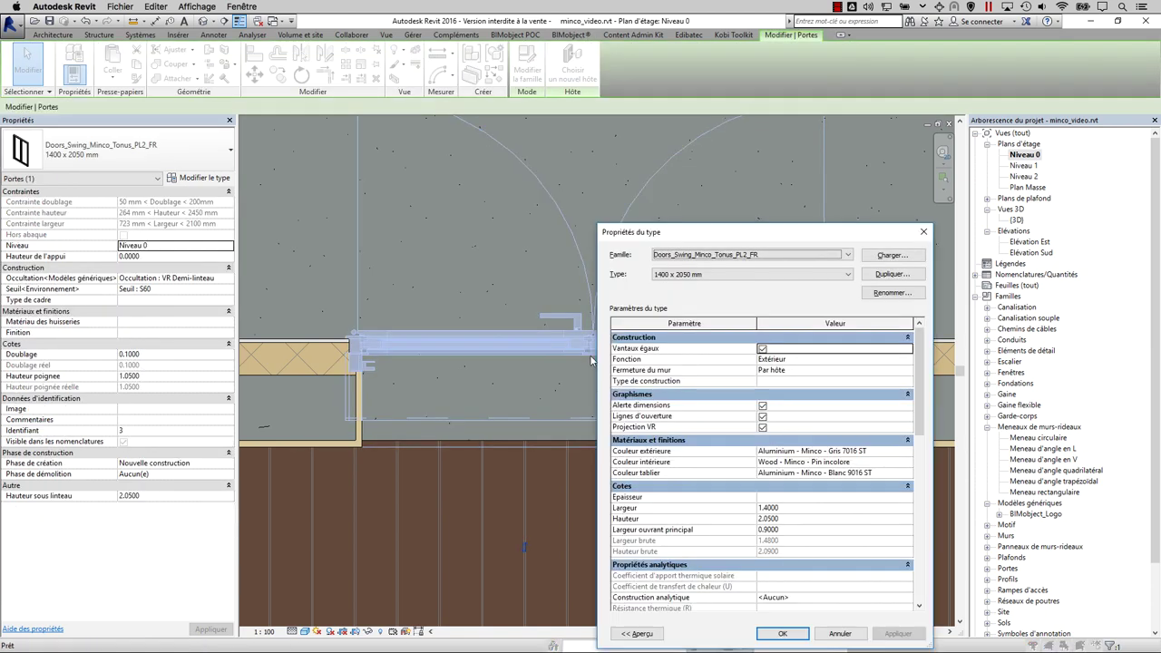
# Set the door type to 1.8000 wide with a 1.1000 main leaf, without equal leaves, opening lines or VR projection.
pyautogui.moveTo(324, 162); pyautogui.dragTo(198, 163)
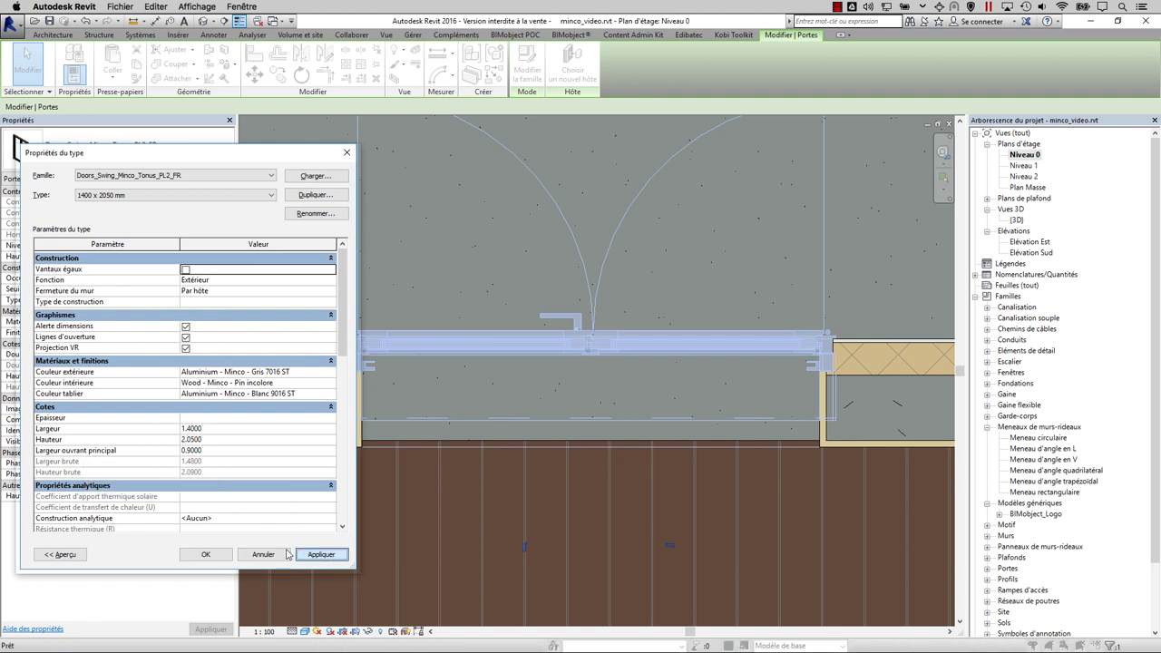
pyautogui.click(318, 555)
pyautogui.click(218, 555)
pyautogui.doubleClick(721, 359)
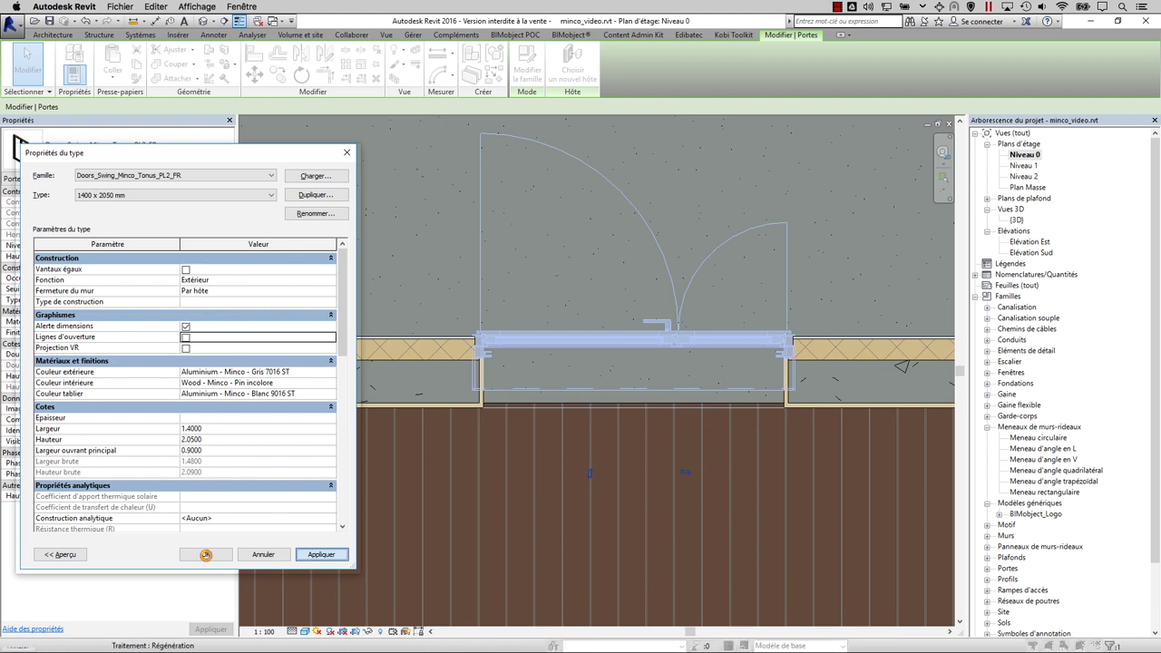
pyautogui.click(206, 555)
# Reopen the door's type properties to review the parameters, then deselect the door.
pyautogui.doubleClick(522, 366)
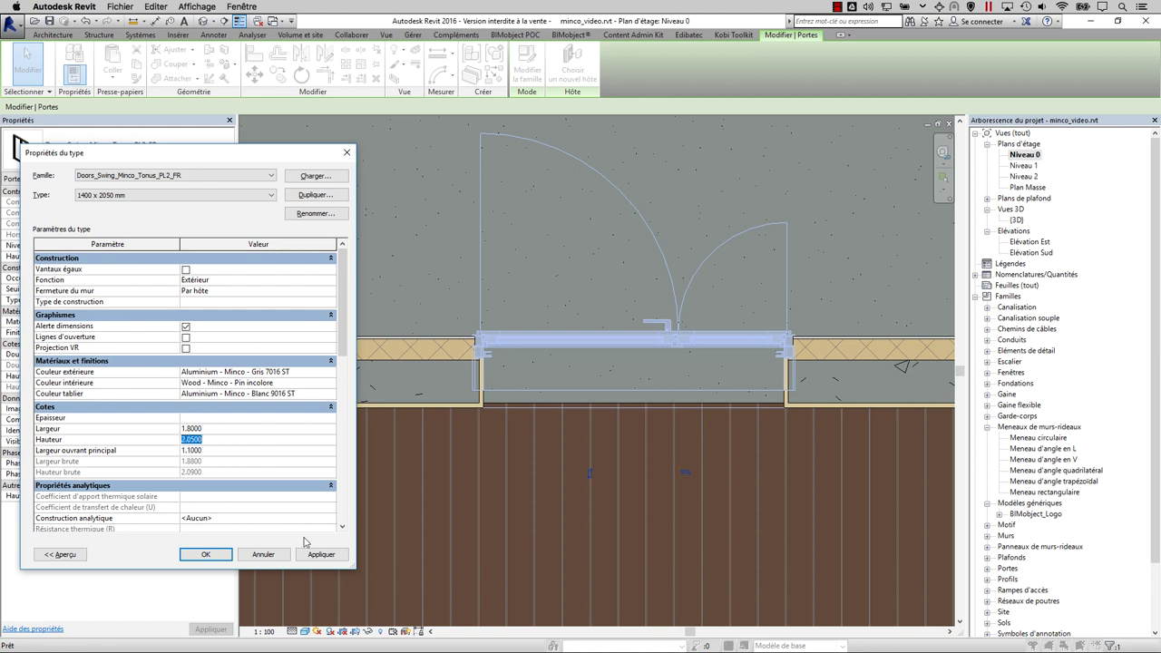
pyautogui.scroll(-2, 188, 469)
pyautogui.scroll(-2, 218, 458)
pyautogui.scroll(-1, 245, 449)
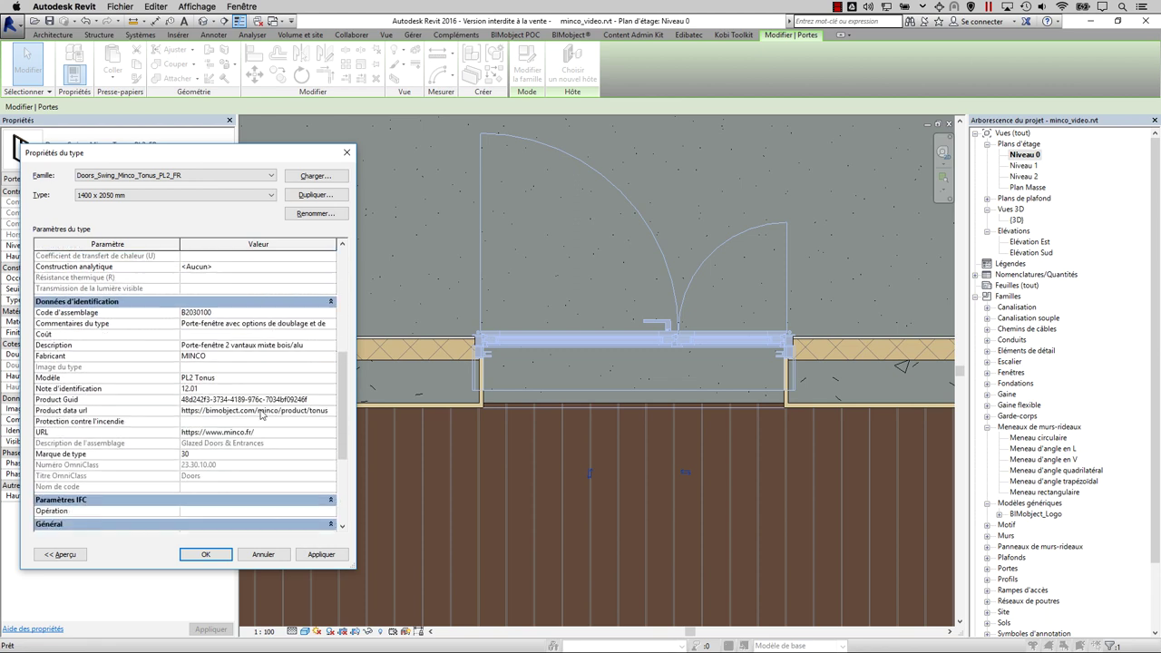
pyautogui.scroll(-1, 260, 442)
pyautogui.scroll(-5, 260, 443)
pyautogui.scroll(8, 234, 402)
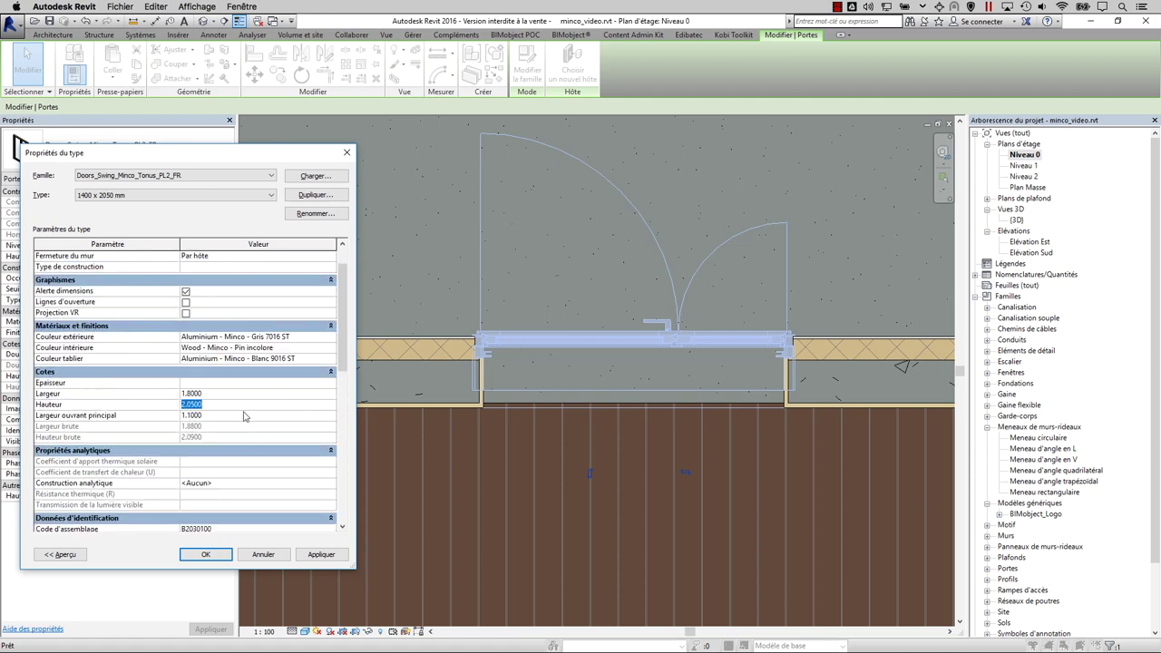
pyautogui.scroll(2, 273, 508)
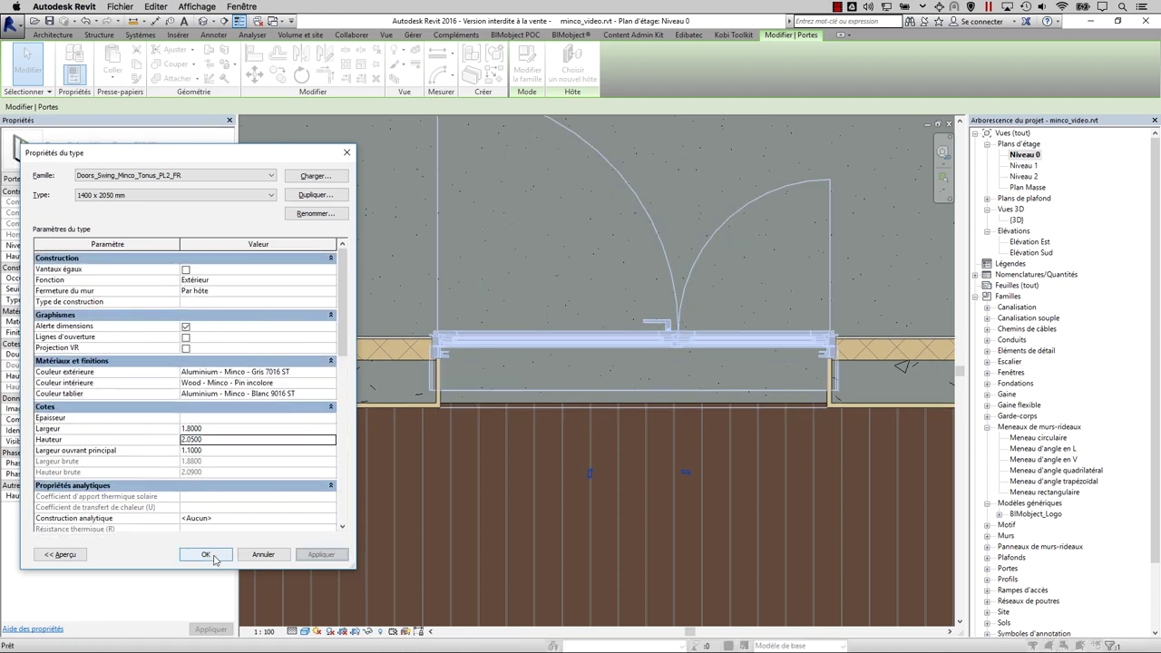
pyautogui.scroll(-3, 494, 467)
pyautogui.press('Escape')
# Bring the Lumia window on the right wall into view and select it.
pyautogui.moveTo(544, 363); pyautogui.dragTo(413, 517, button='middle')
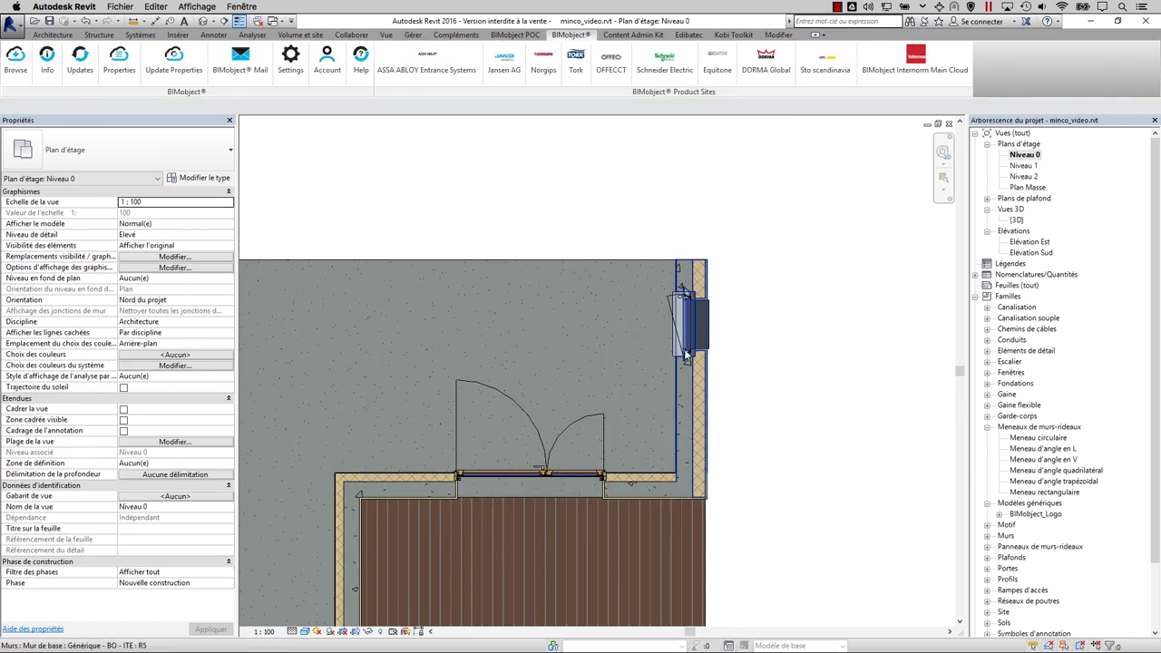
pyautogui.click(682, 363)
pyautogui.moveTo(682, 376); pyautogui.dragTo(683, 396)
pyautogui.scroll(3, 711, 380)
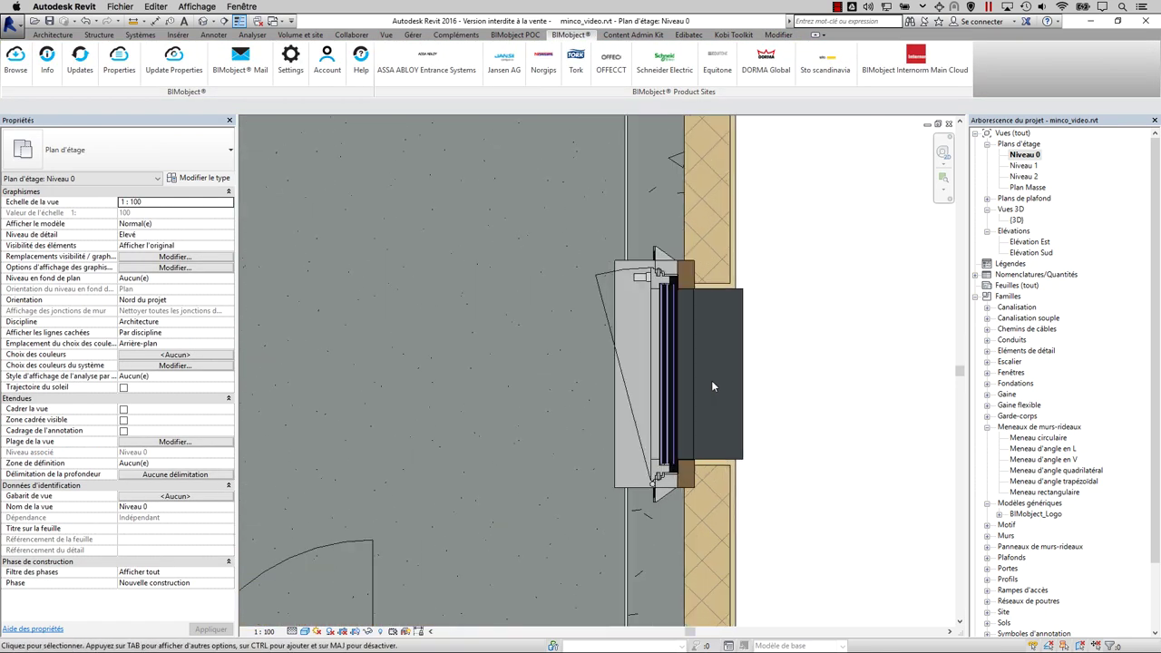
pyautogui.click(672, 354)
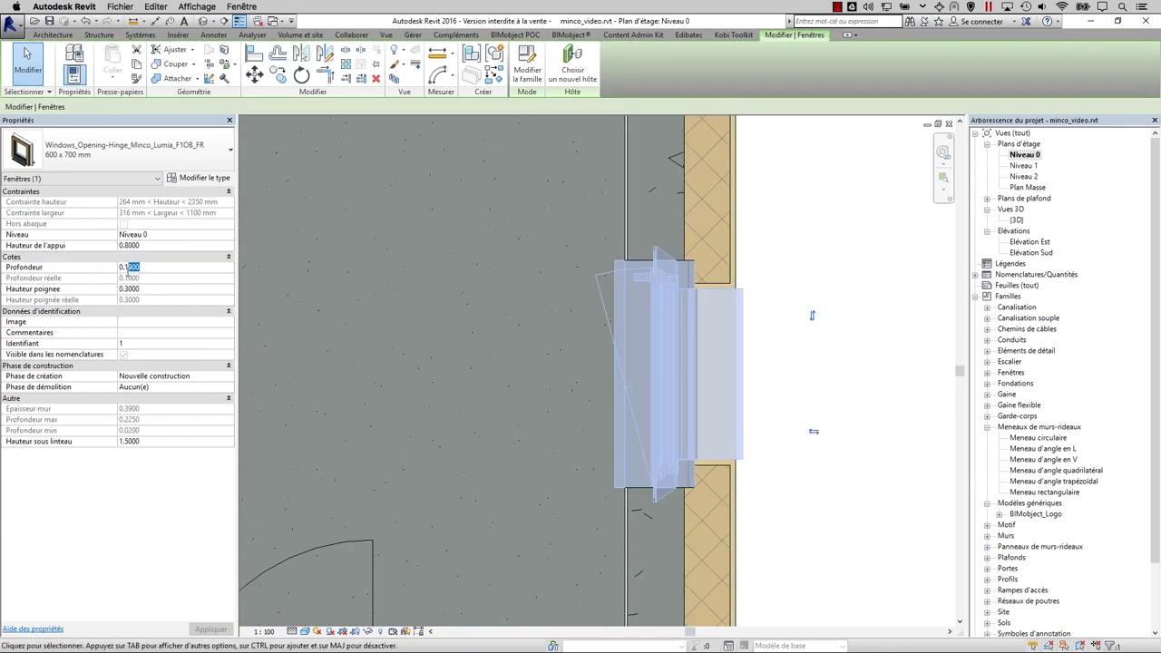
pyautogui.press('Escape')
pyautogui.scroll(3, 675, 234)
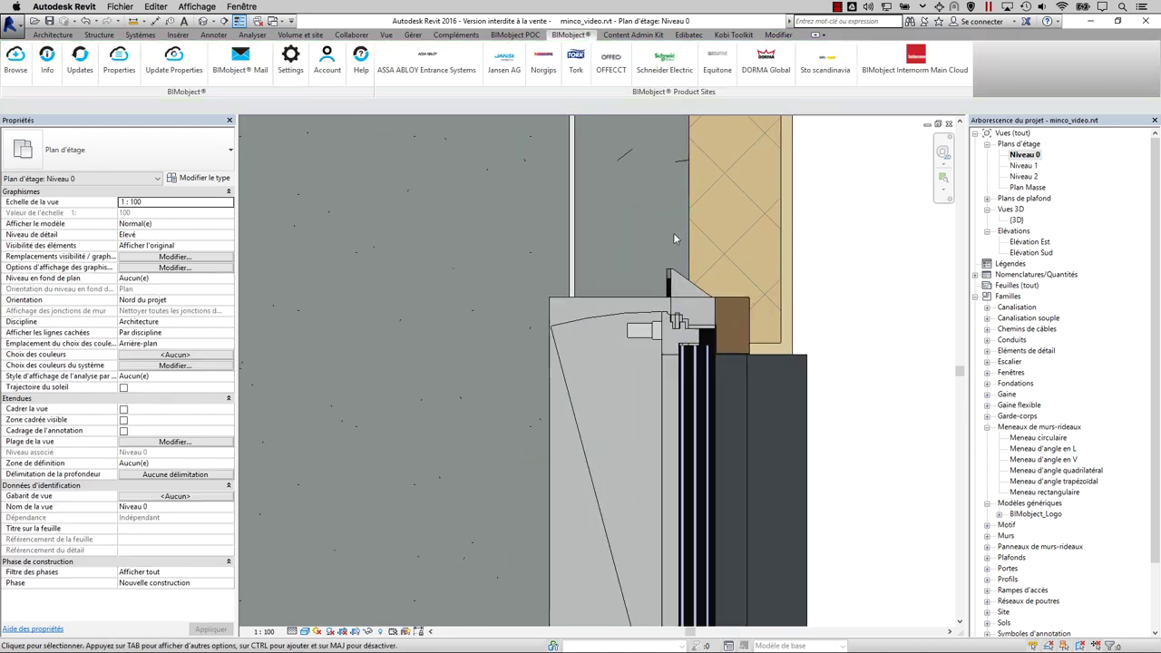
# Set the Lumia window's depth (Profondeur) to 0.2100.
pyautogui.press('d')
pyautogui.press('i')
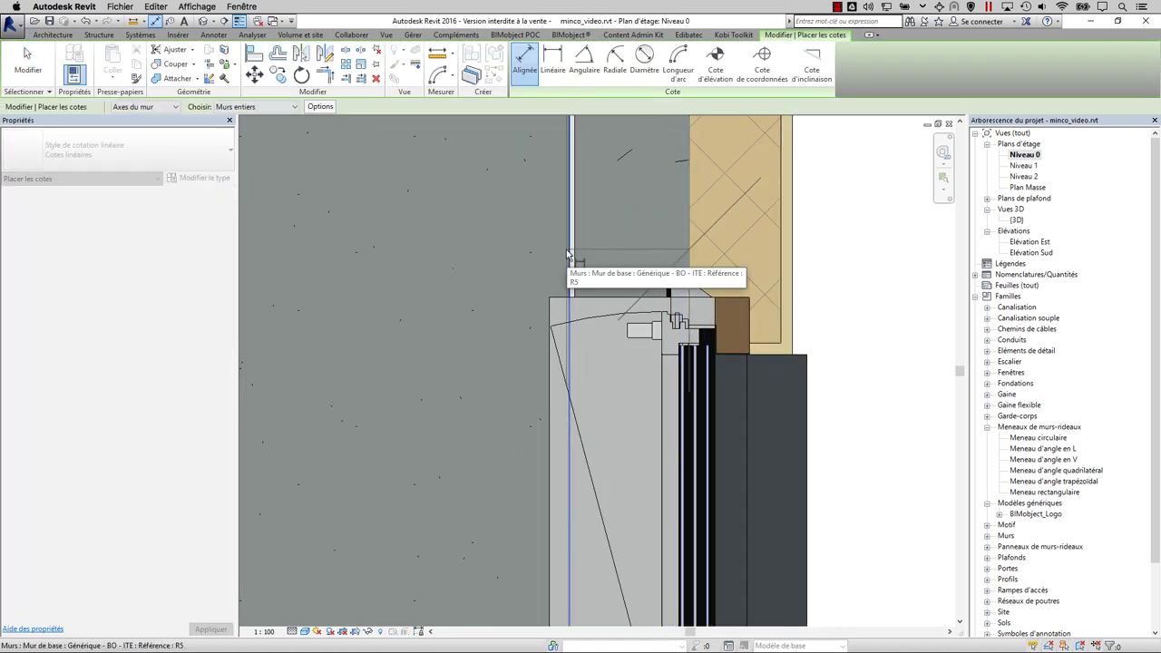
pyautogui.scroll(-3, 505, 318)
pyautogui.scroll(3, 506, 318)
pyautogui.press('Escape')
pyautogui.click(699, 392)
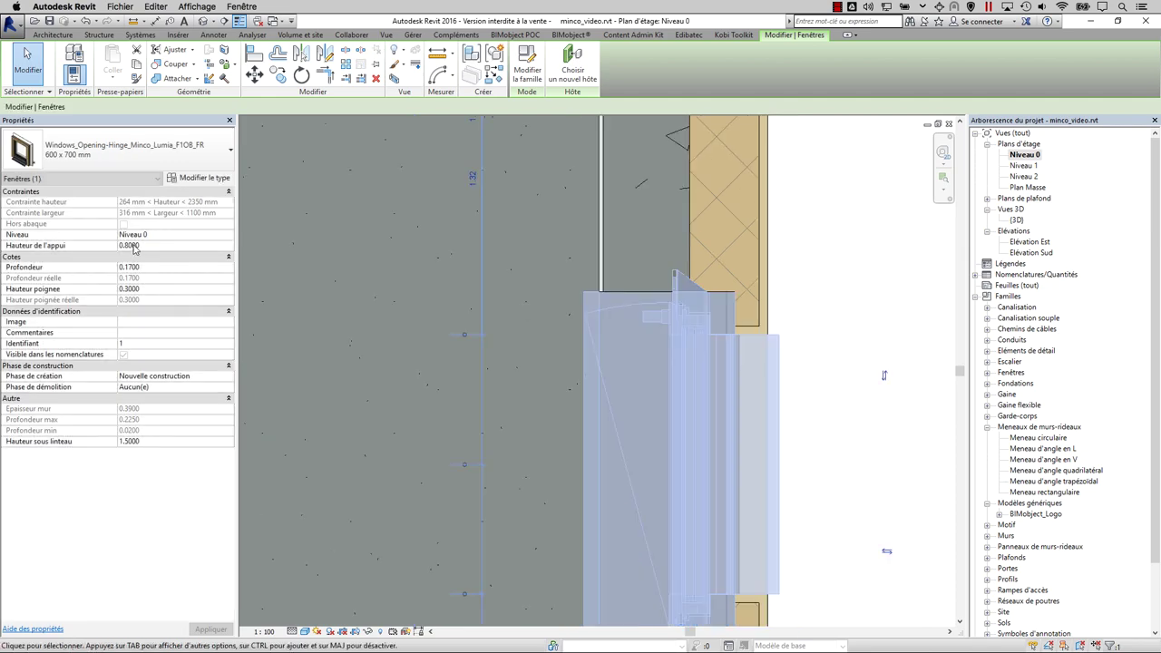
pyautogui.write('0.2100')
pyautogui.press('Escape')
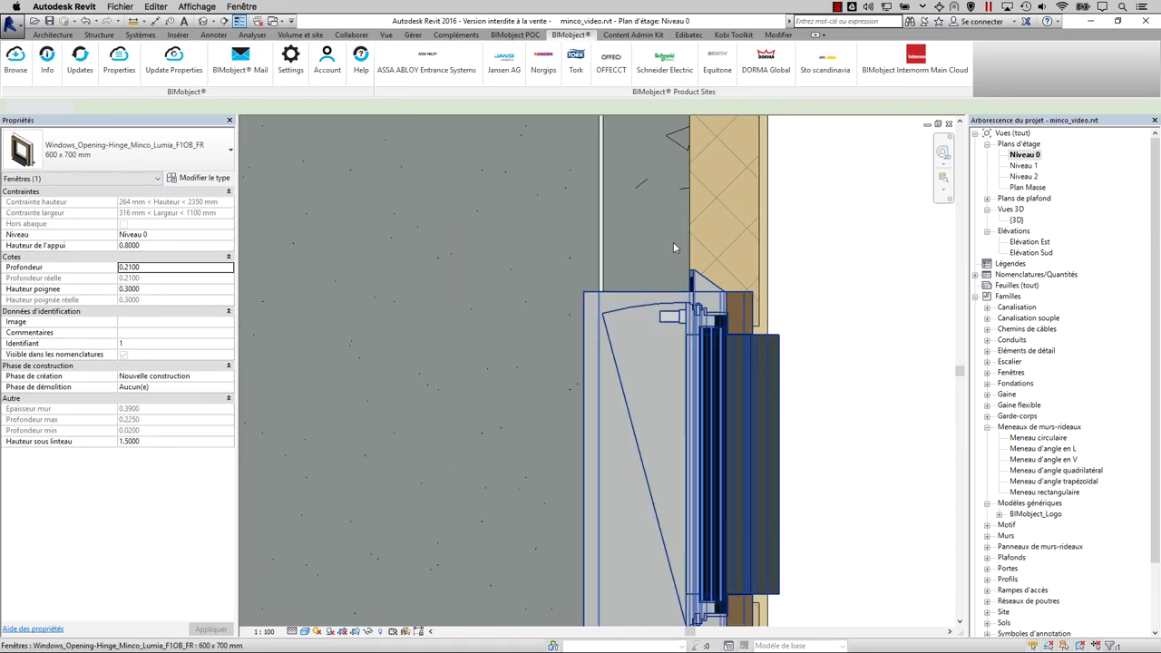
# Reselect the window and enter type size Largeur 1.6000, Hauteur 1.0000.
pyautogui.scroll(-2, 679, 227)
pyautogui.click(712, 335)
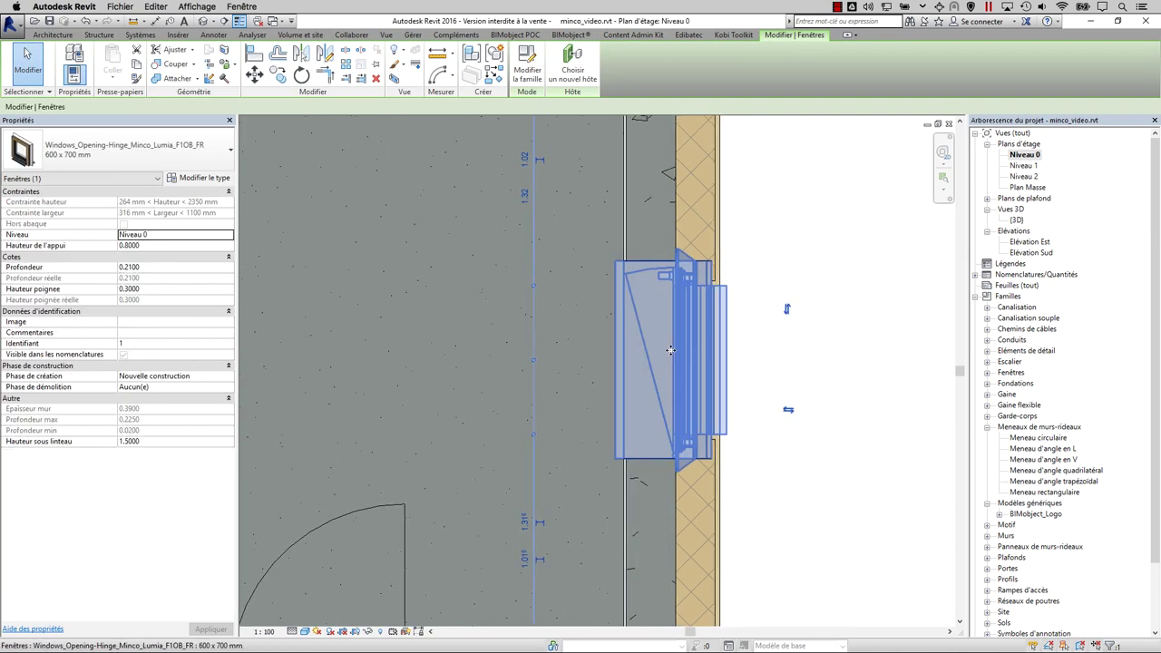
pyautogui.click(208, 180)
pyautogui.moveTo(224, 159); pyautogui.dragTo(327, 162)
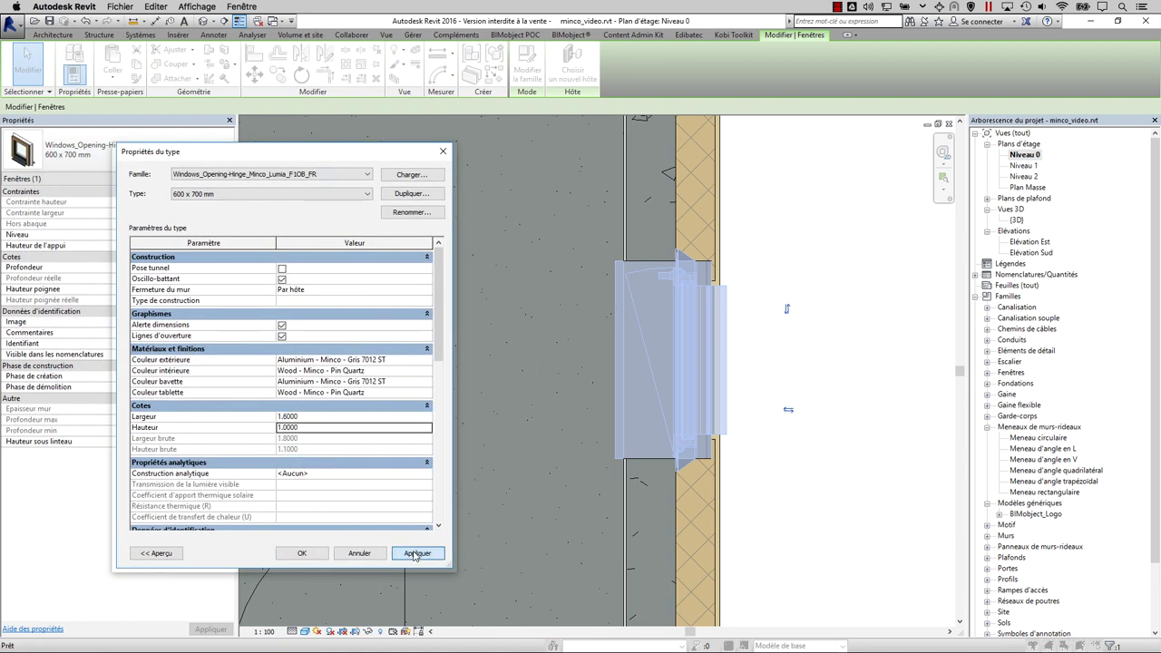
# Confirm the Lumia window type's 1.6000 × 1.0000 size.
pyautogui.scroll(-3, 352, 497)
pyautogui.scroll(-3, 353, 497)
pyautogui.scroll(-3, 352, 497)
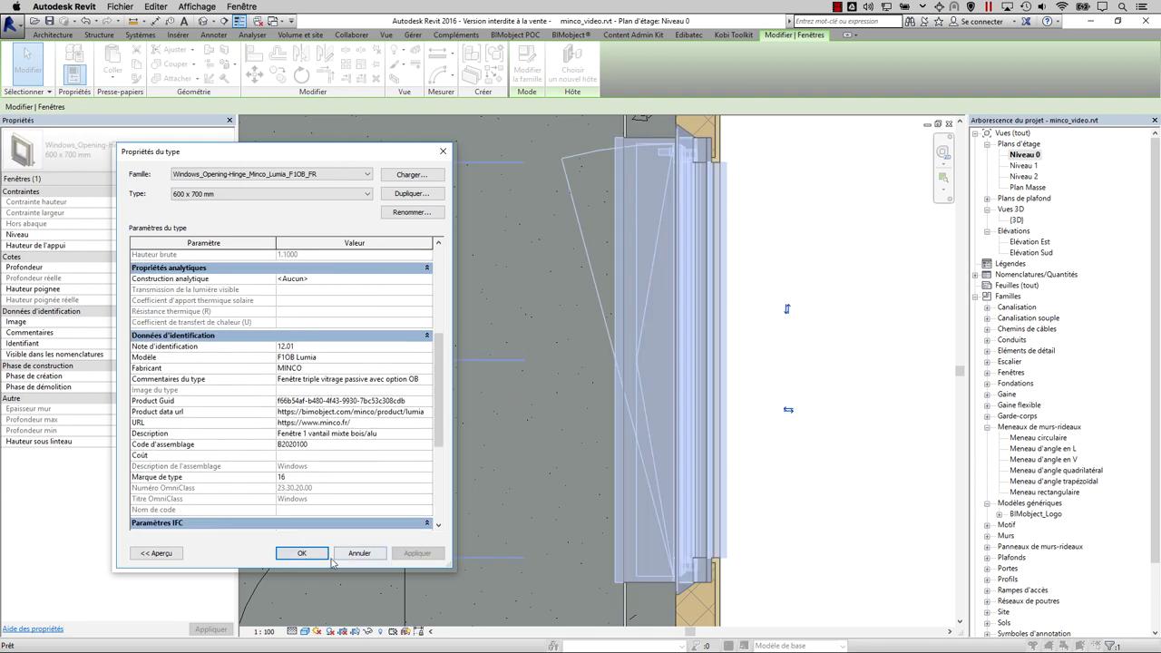
pyautogui.scroll(-3, 352, 497)
pyautogui.scroll(3, 354, 481)
pyautogui.scroll(5, 367, 434)
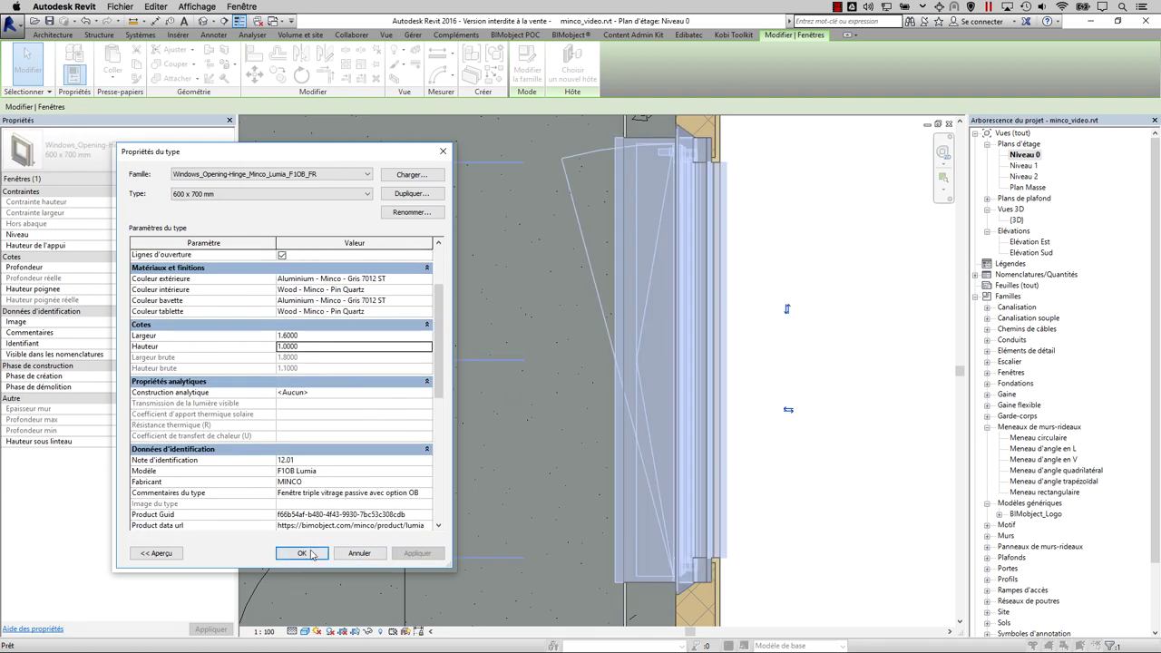
pyautogui.click(304, 554)
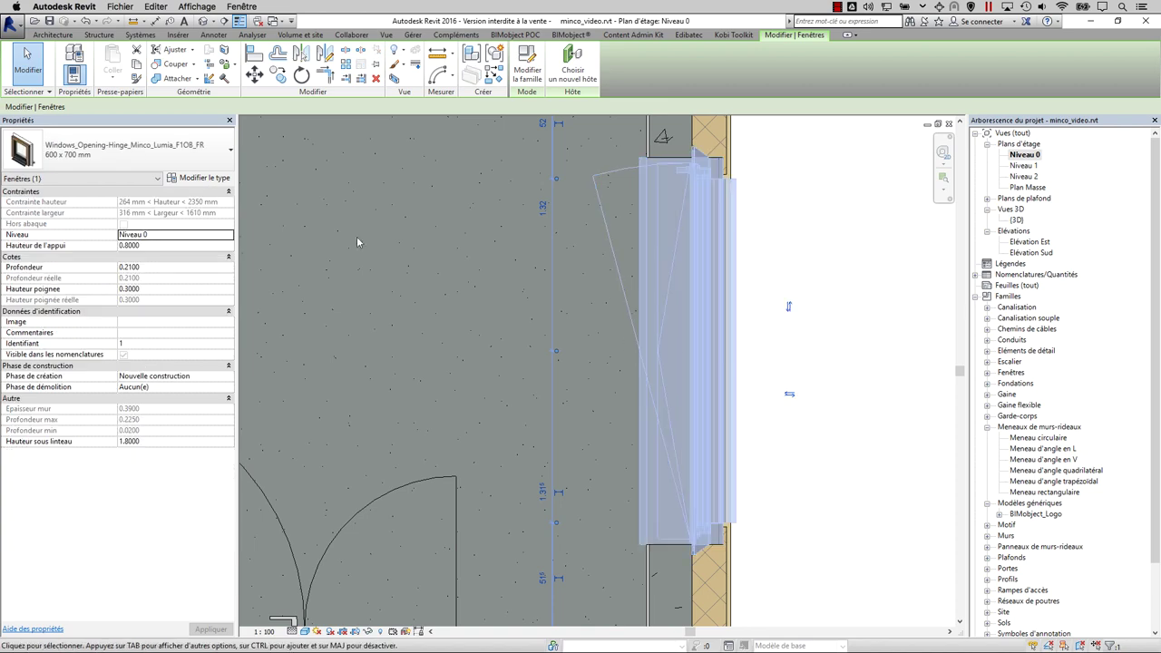
# Enable Pose tunnel in the window type and close its properties.
pyautogui.click(207, 178)
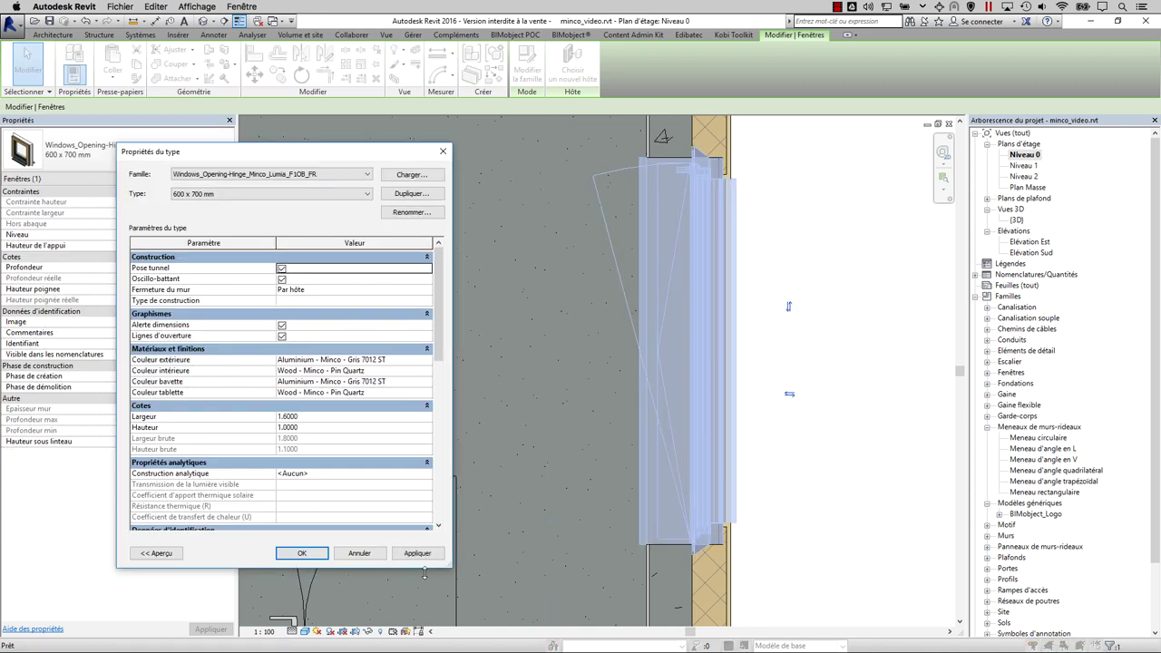
pyautogui.click(416, 553)
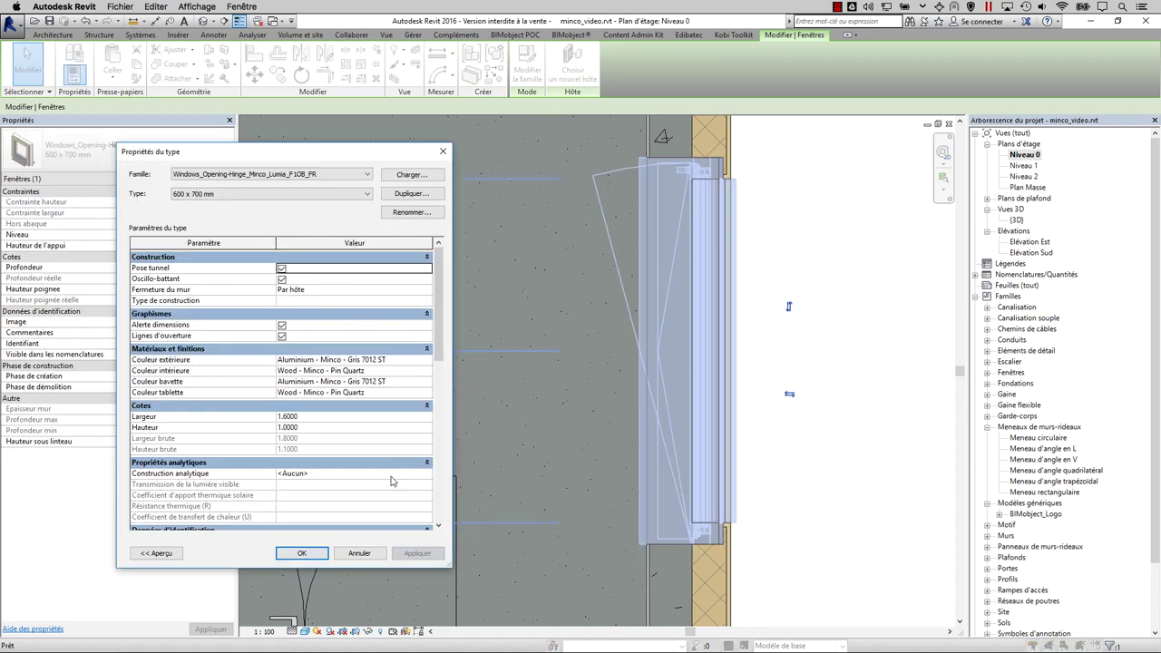
pyautogui.click(313, 556)
pyautogui.press('Escape')
pyautogui.scroll(2, 724, 249)
# Start an aligned dimension near the window frame, then cancel it.
pyautogui.scroll(2, 717, 243)
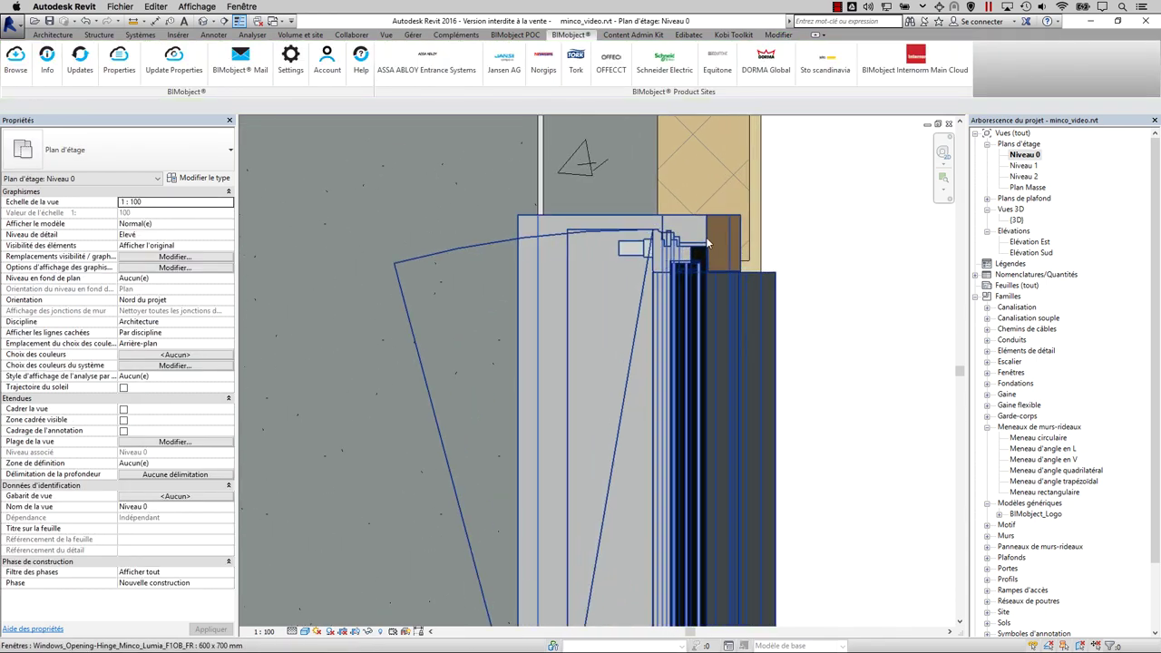
pyautogui.scroll(2, 706, 235)
pyautogui.press('d')
pyautogui.press('i')
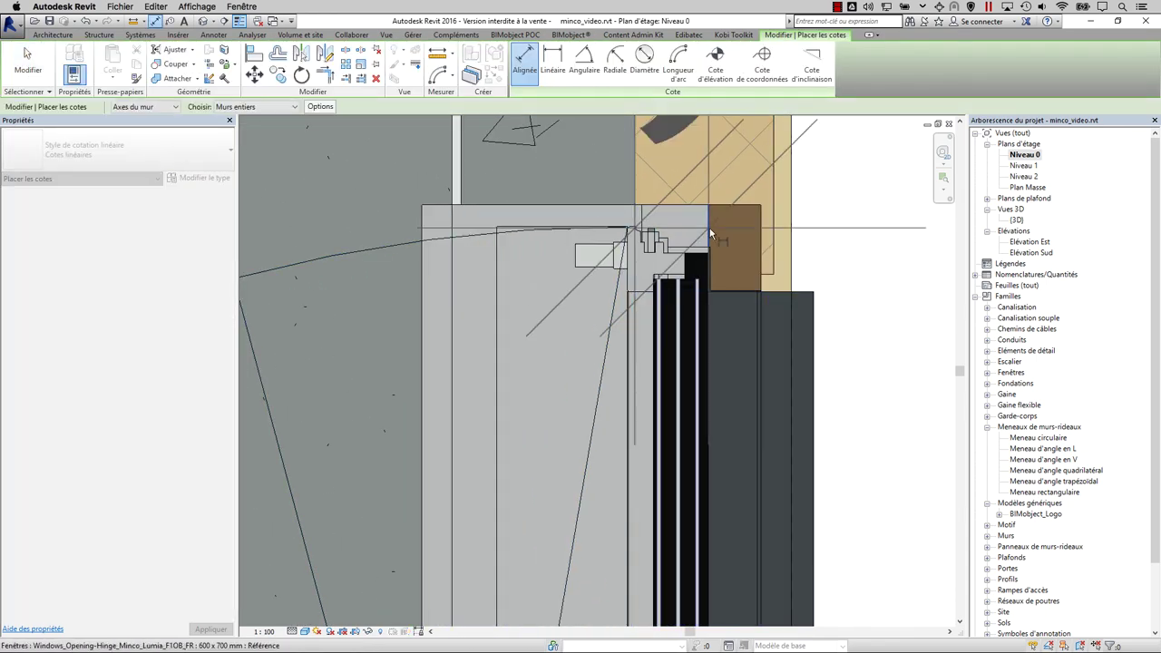
pyautogui.moveTo(720, 206)
pyautogui.mouseDown(button='middle')
pyautogui.moveTo(737, 314)
pyautogui.moveTo(721, 202)
pyautogui.mouseUp(button='middle')
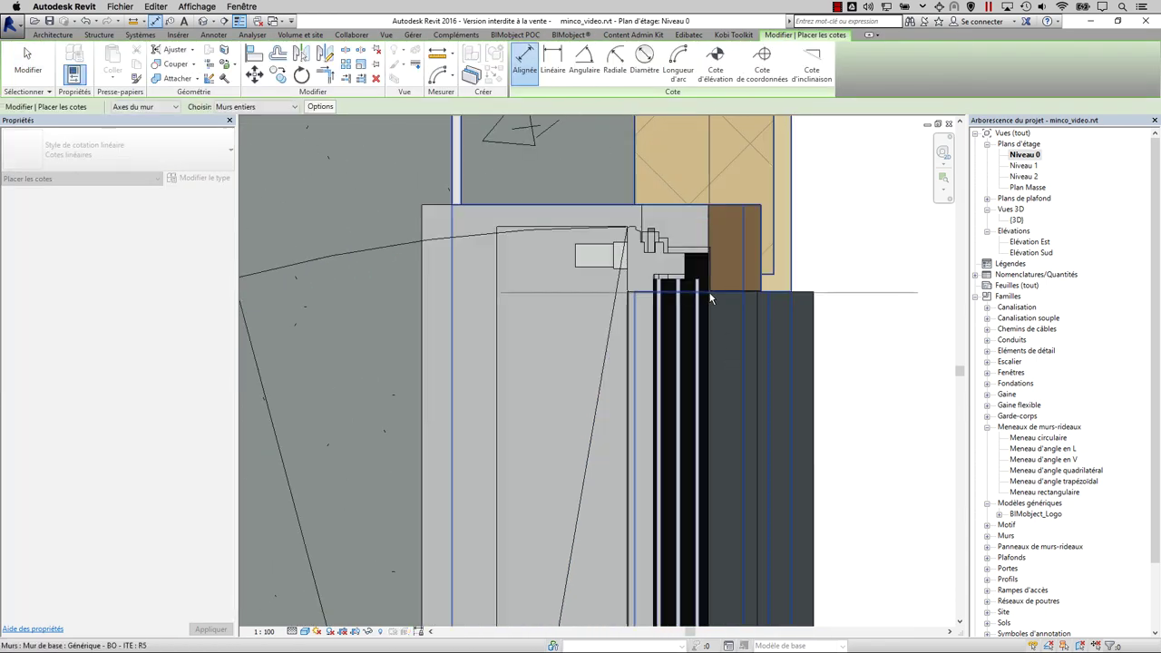
pyautogui.press('Escape')
# Set the plan window's depth to 0.125.
pyautogui.click(708, 295)
pyautogui.write('0.125')
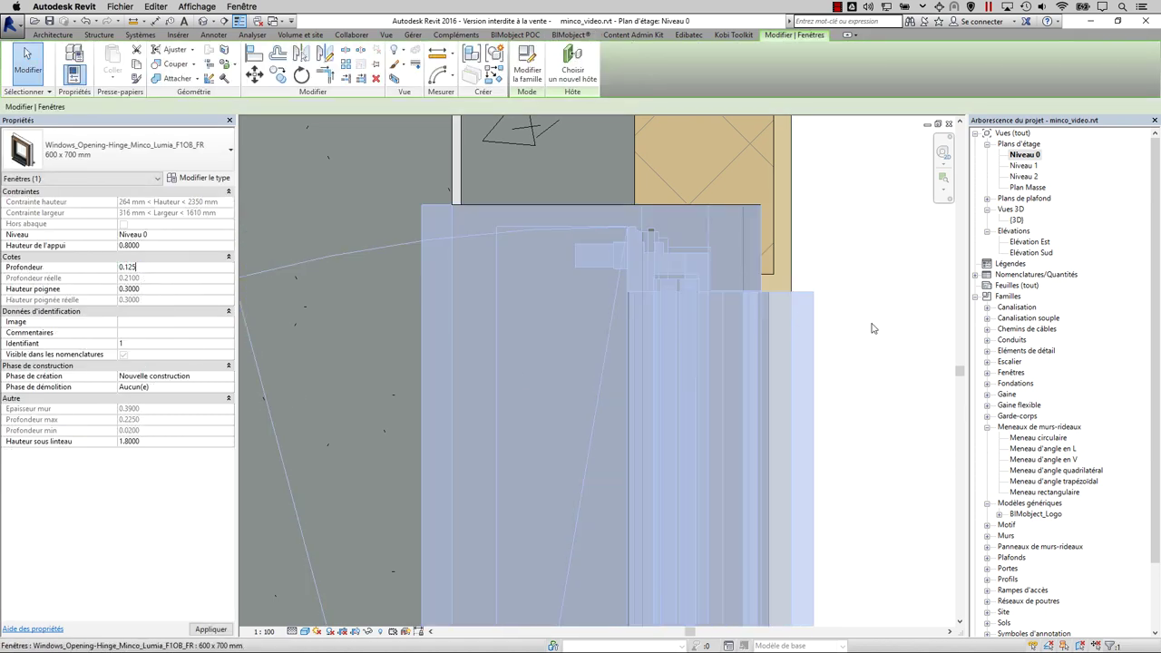
pyautogui.press('Return')
pyautogui.press('Escape')
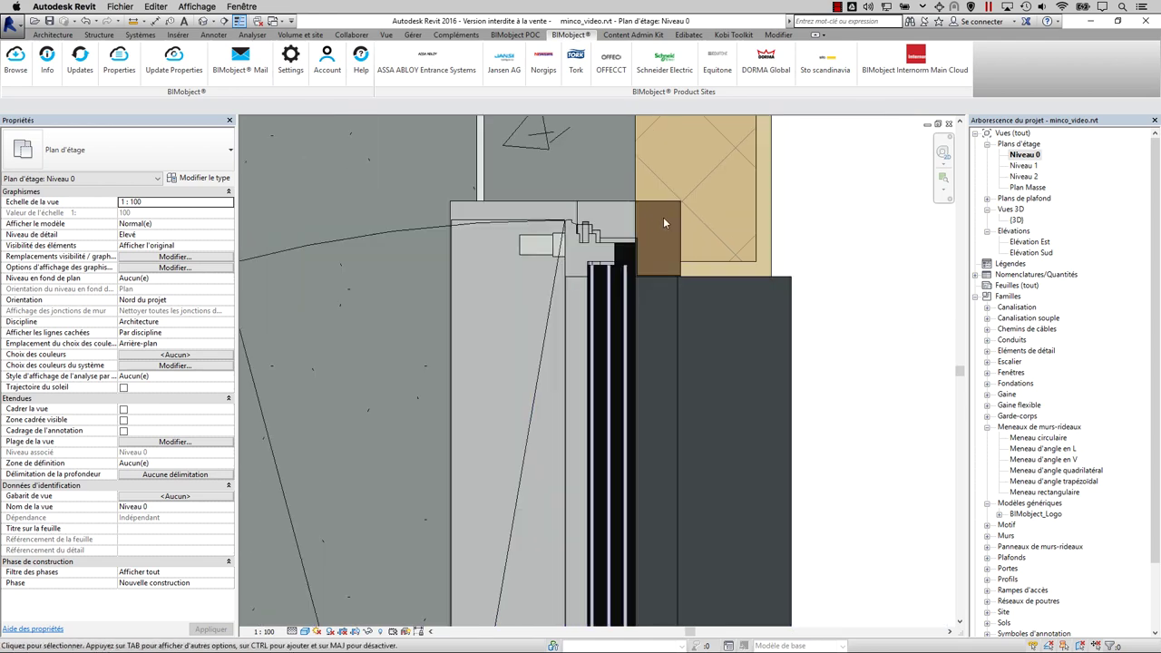
pyautogui.scroll(-3, 664, 222)
pyautogui.scroll(-3, 788, 337)
pyautogui.scroll(-2, 789, 336)
# In Elévation Est, set the right window's type height to 1.6.
pyautogui.doubleClick(1030, 243)
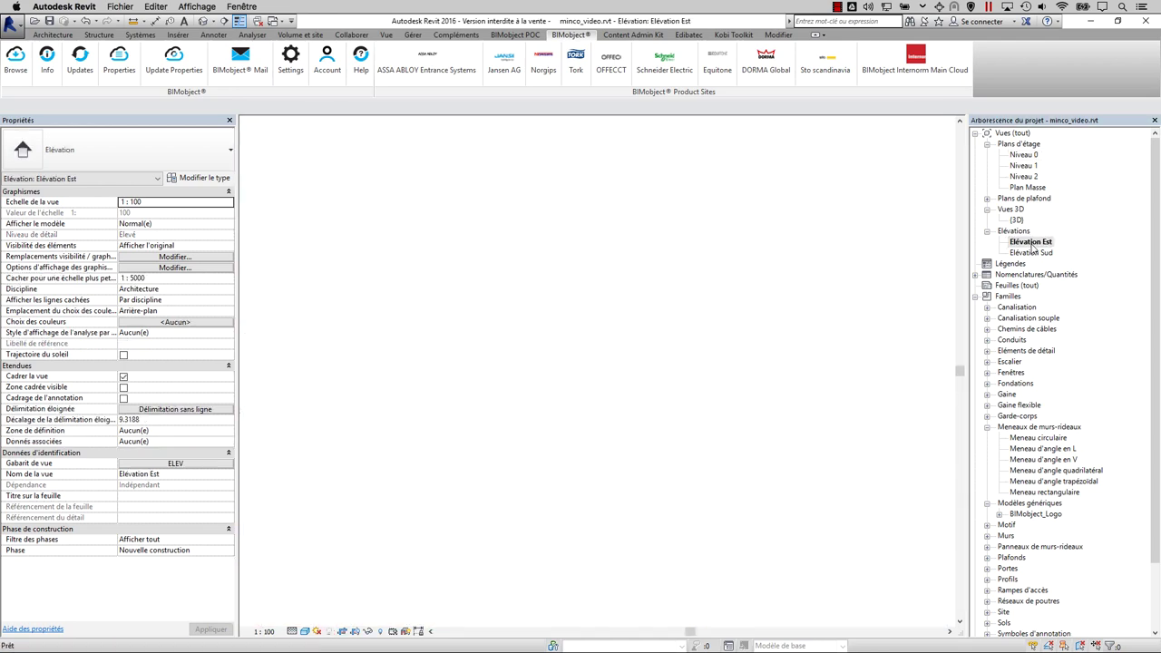
pyautogui.scroll(3, 635, 490)
pyautogui.click(853, 427)
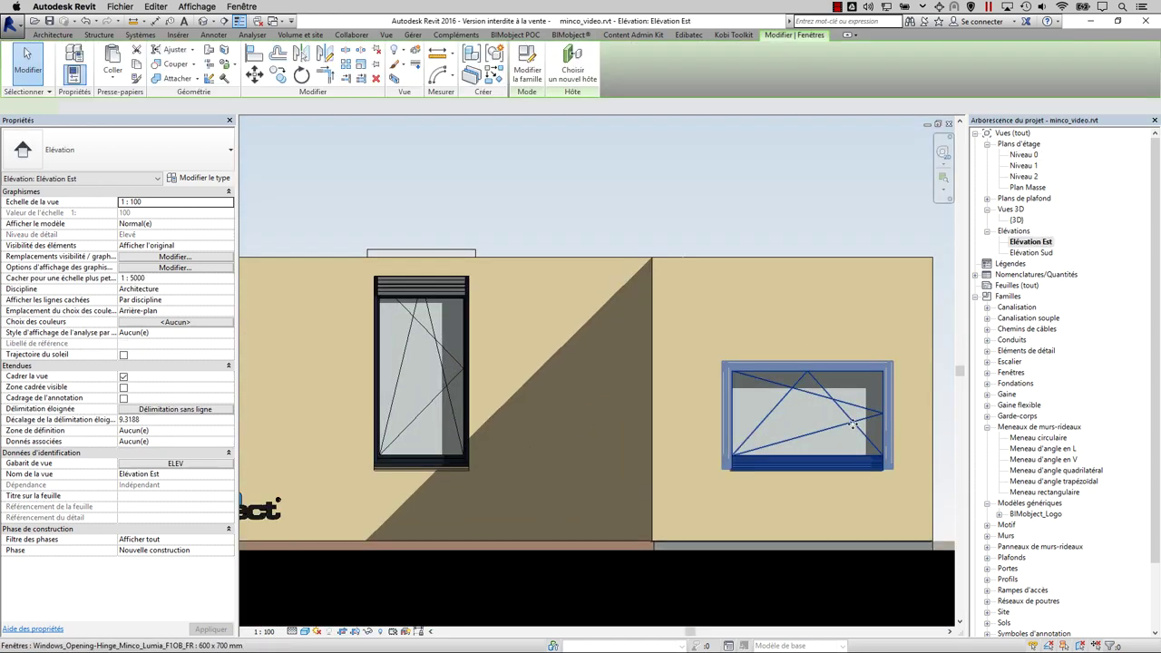
pyautogui.doubleClick(853, 425)
pyautogui.write('1.6000')
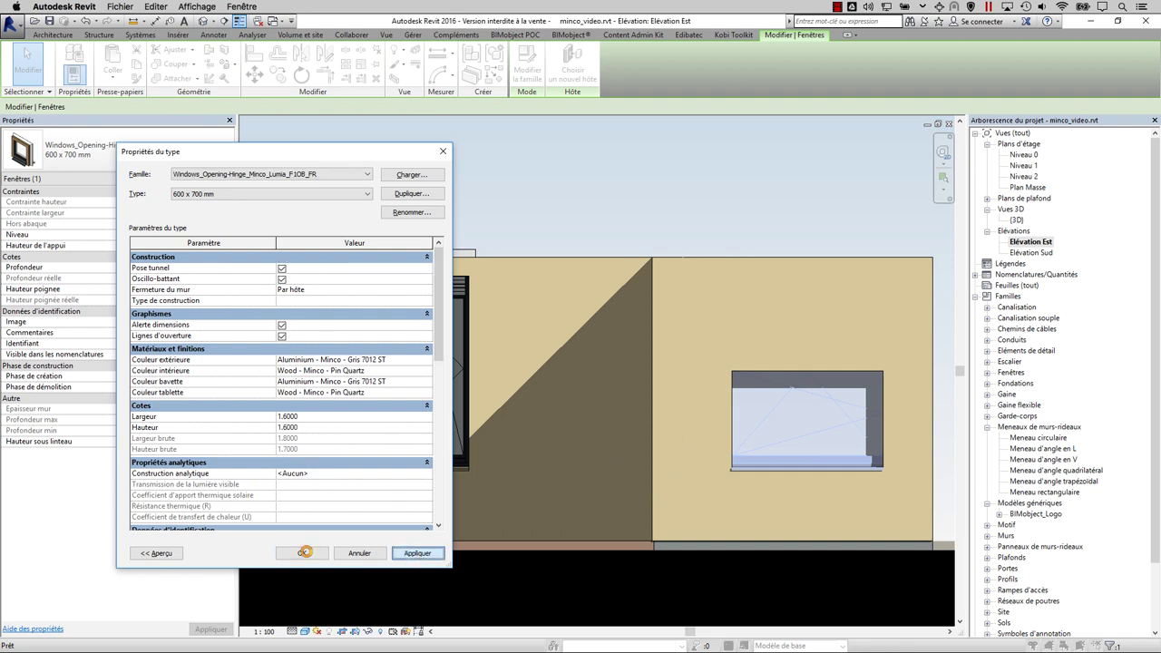
pyautogui.click(304, 553)
pyautogui.press('Escape')
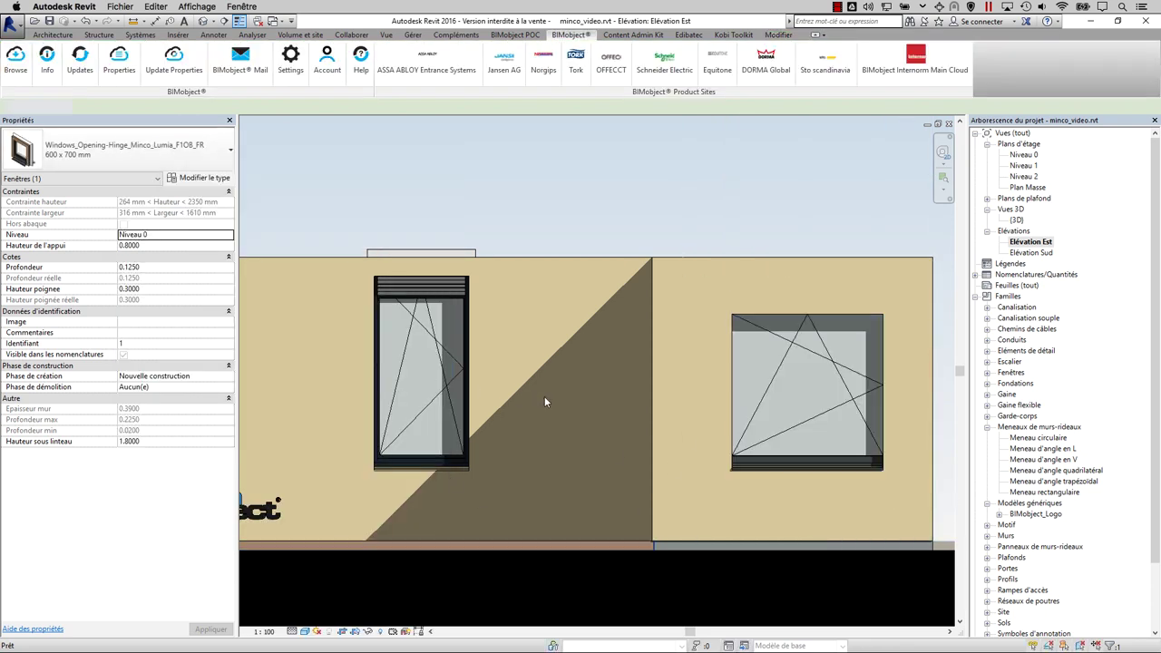
# Give the left window a BSD Demi-linteau shutter and open Elévation Sud.
pyautogui.click(424, 403)
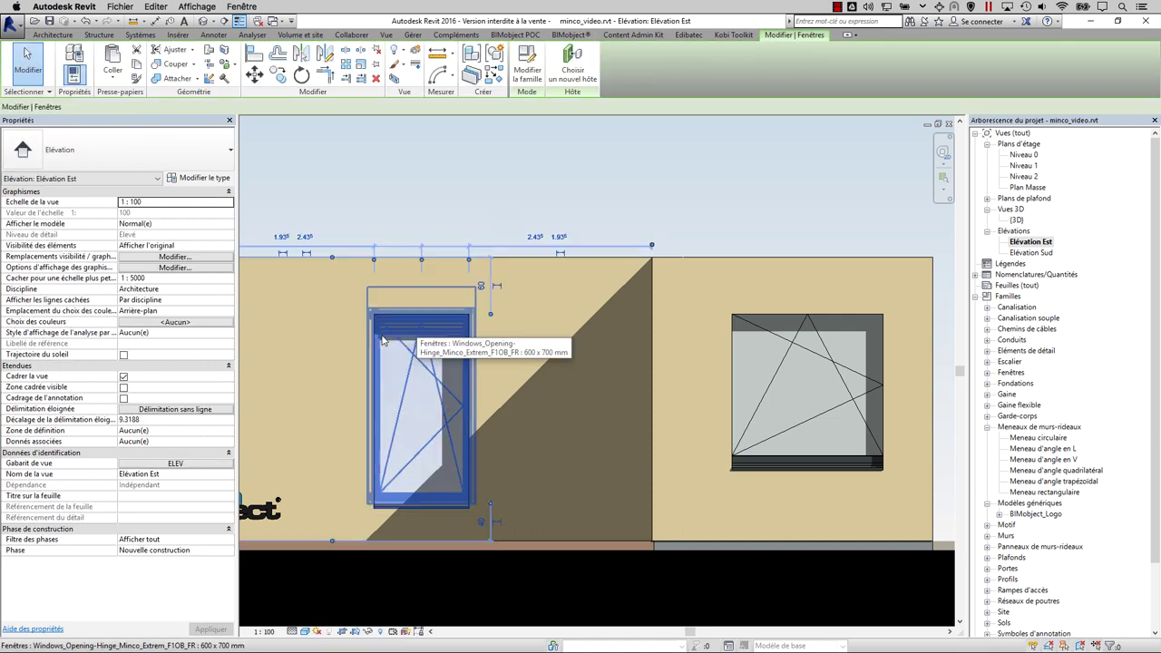
pyautogui.click(227, 278)
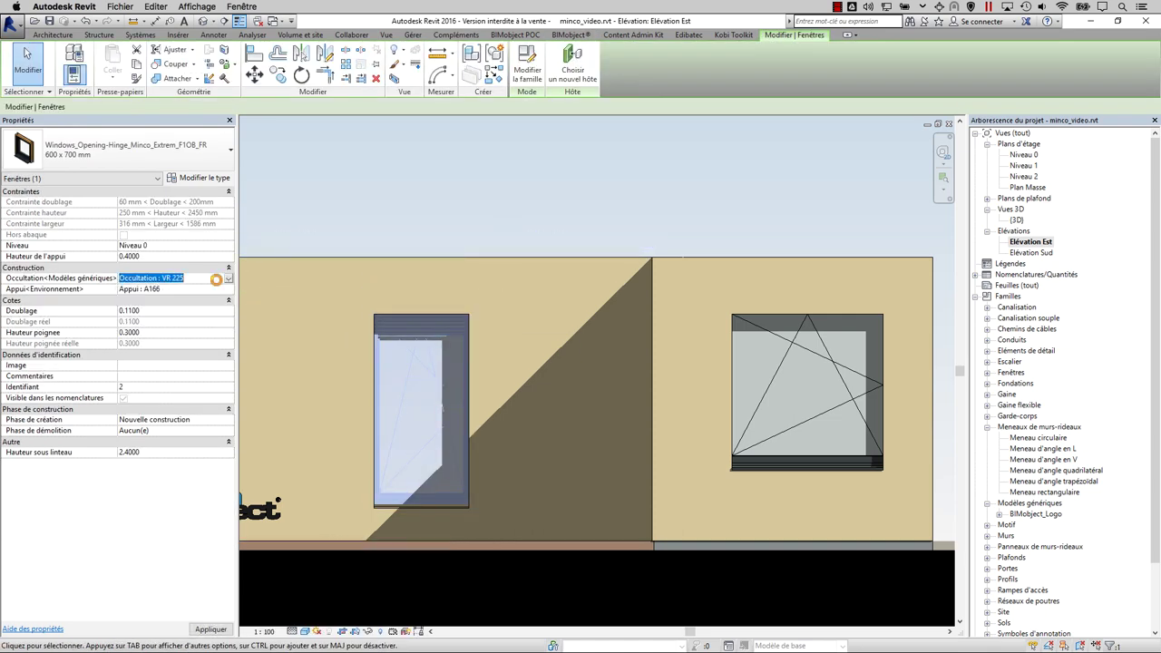
pyautogui.click(531, 227)
pyautogui.scroll(3, 391, 381)
pyautogui.click(406, 328)
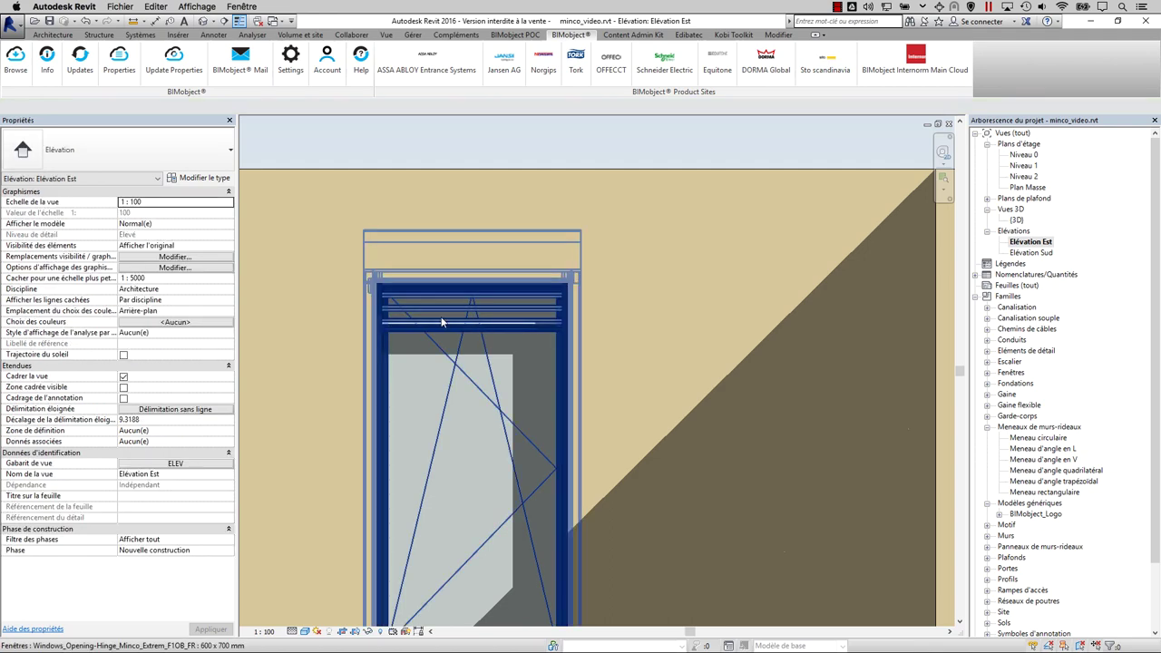
pyautogui.click(405, 328)
pyautogui.scroll(-2, 749, 275)
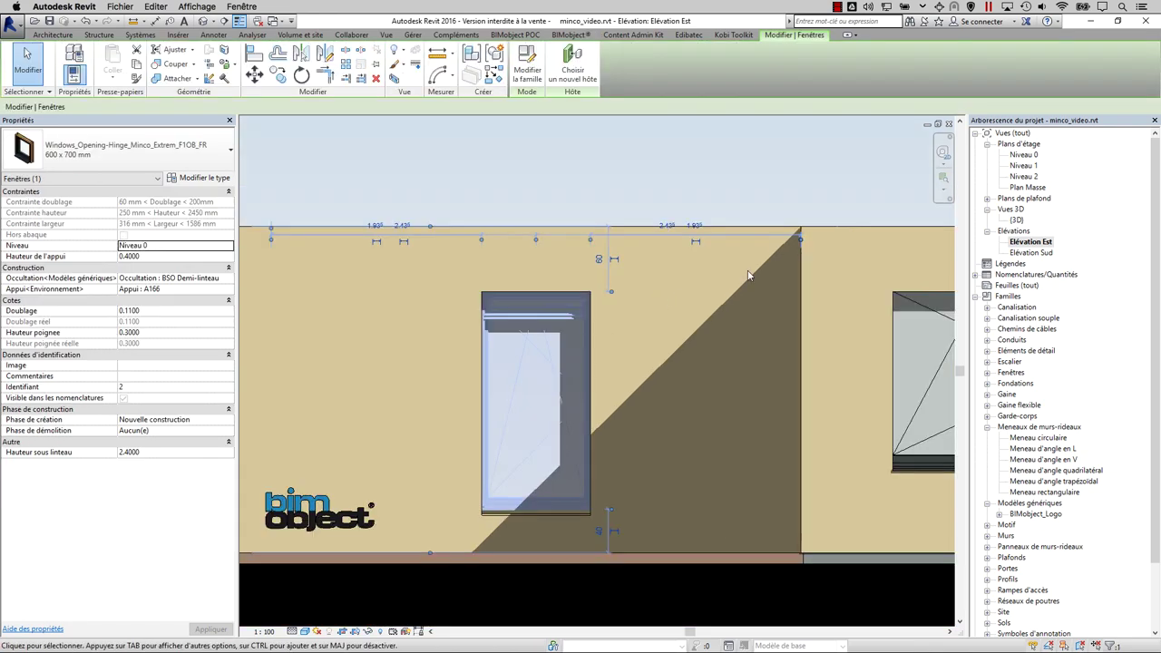
pyautogui.doubleClick(1032, 254)
pyautogui.scroll(3, 707, 426)
# Turn on Projection VR in the south door's type properties.
pyautogui.scroll(1, 658, 415)
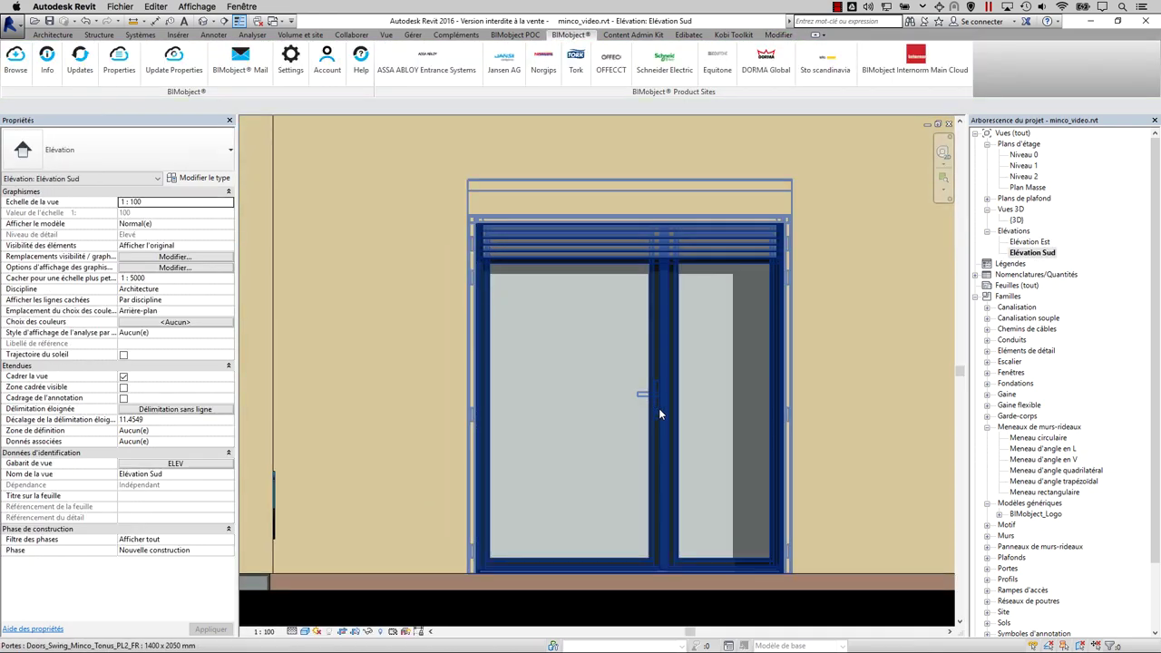
pyautogui.click(658, 415)
pyautogui.click(201, 178)
pyautogui.moveTo(318, 159); pyautogui.dragTo(280, 167)
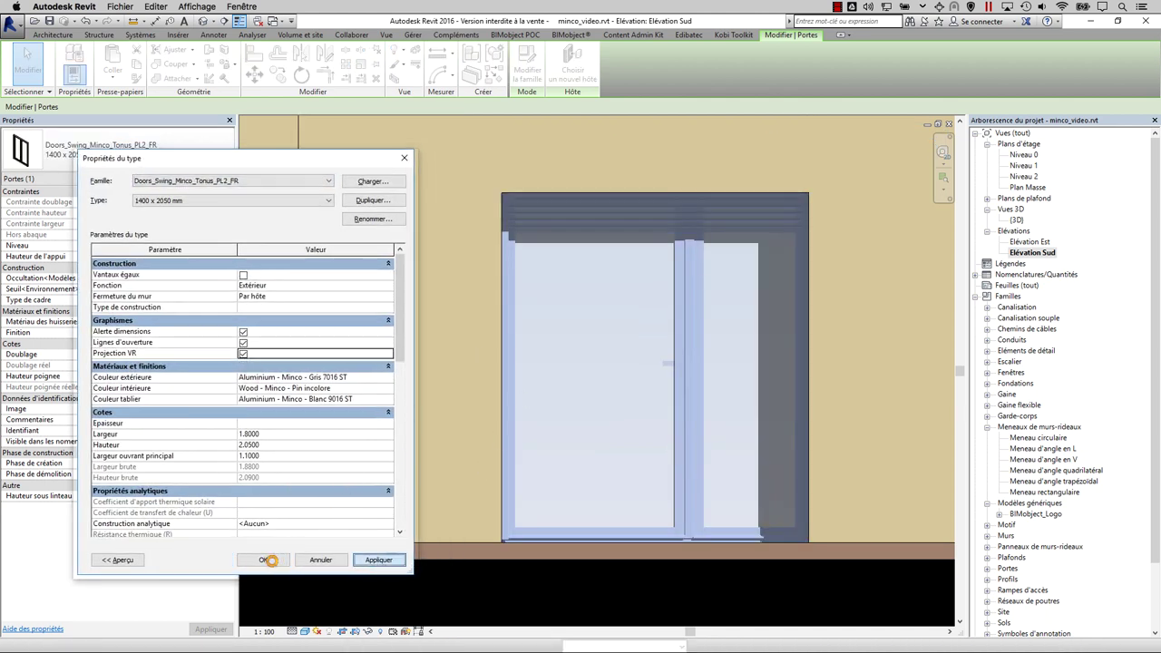
pyautogui.click(263, 560)
pyautogui.press('Escape')
# Enable Vantaux égaux for the door type and switch to the {3D} view.
pyautogui.scroll(-2, 685, 409)
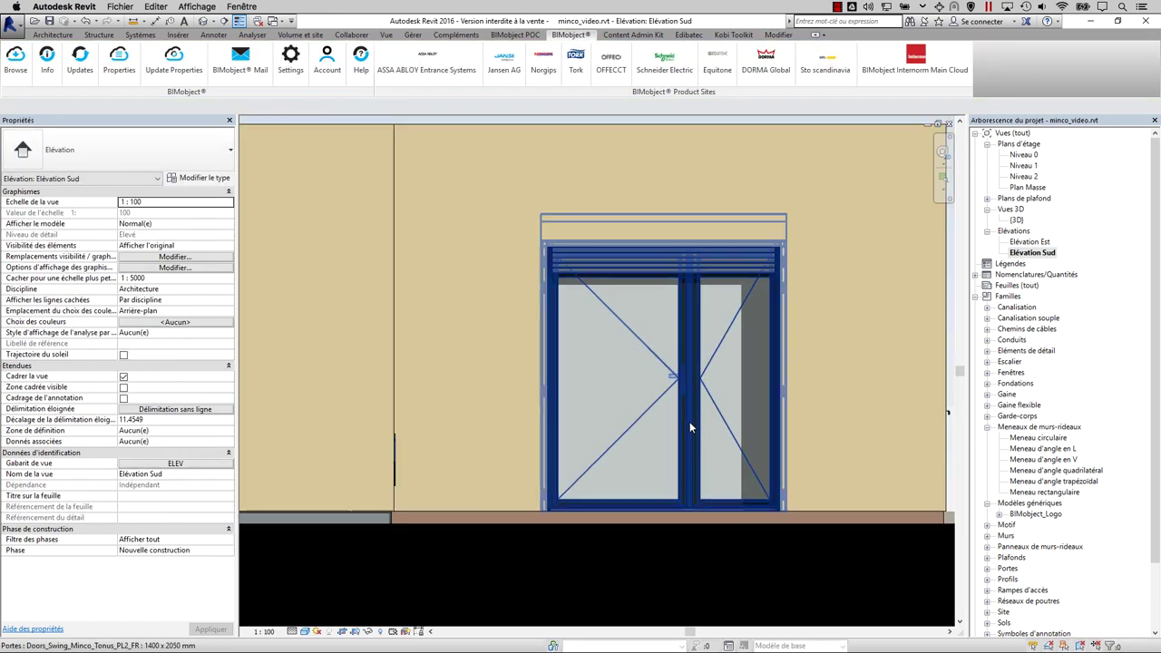
pyautogui.click(690, 422)
pyautogui.click(202, 178)
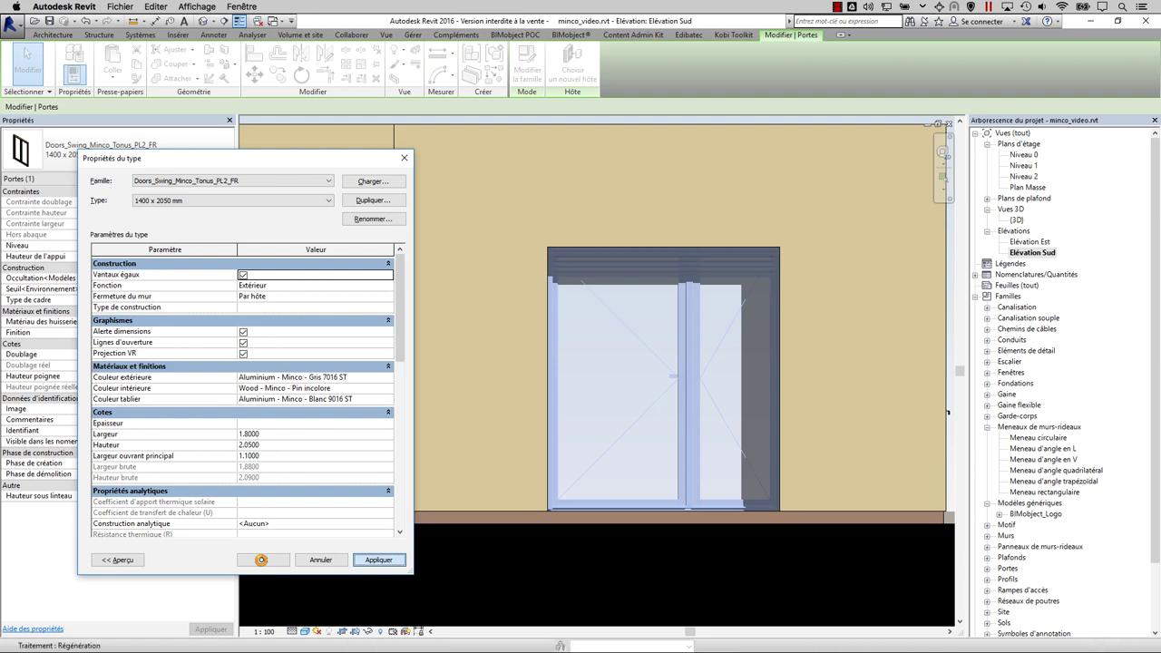
pyautogui.click(261, 560)
pyautogui.press('Escape')
pyautogui.scroll(-2, 674, 413)
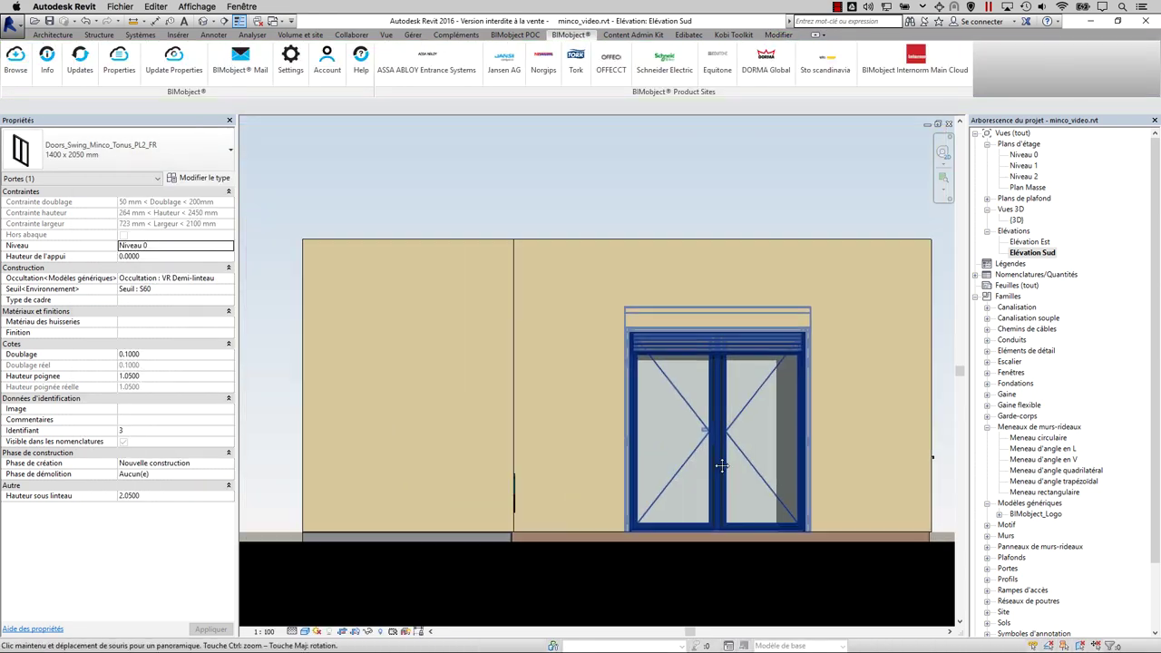
pyautogui.hotkey('ctrl', 'Tab')
# Open the material browser for the right-wall window's exterior colour (Couleur extérieure).
pyautogui.scroll(3, 736, 410)
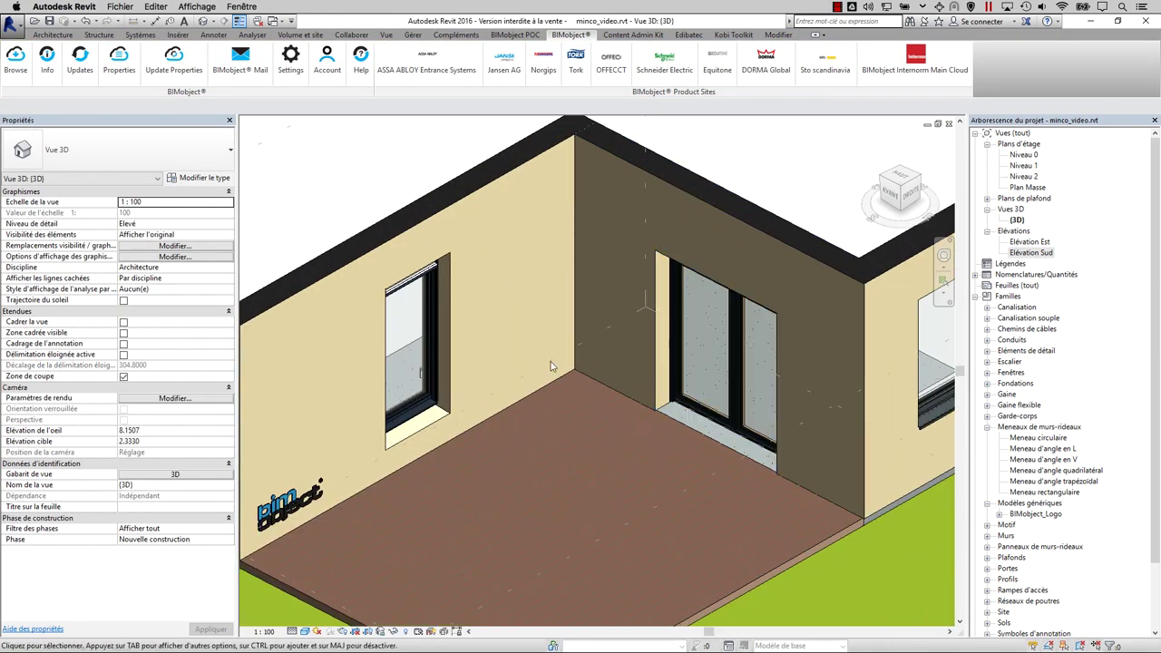
pyautogui.click(735, 410)
pyautogui.moveTo(736, 410)
pyautogui.keyDown('shift'); pyautogui.mouseDown(button='middle')
pyautogui.moveTo(962, 291)
pyautogui.moveTo(744, 387)
pyautogui.mouseUp(button='middle'); pyautogui.keyUp('shift')
pyautogui.click(961, 290)
pyautogui.doubleClick(744, 386)
pyautogui.click(388, 367)
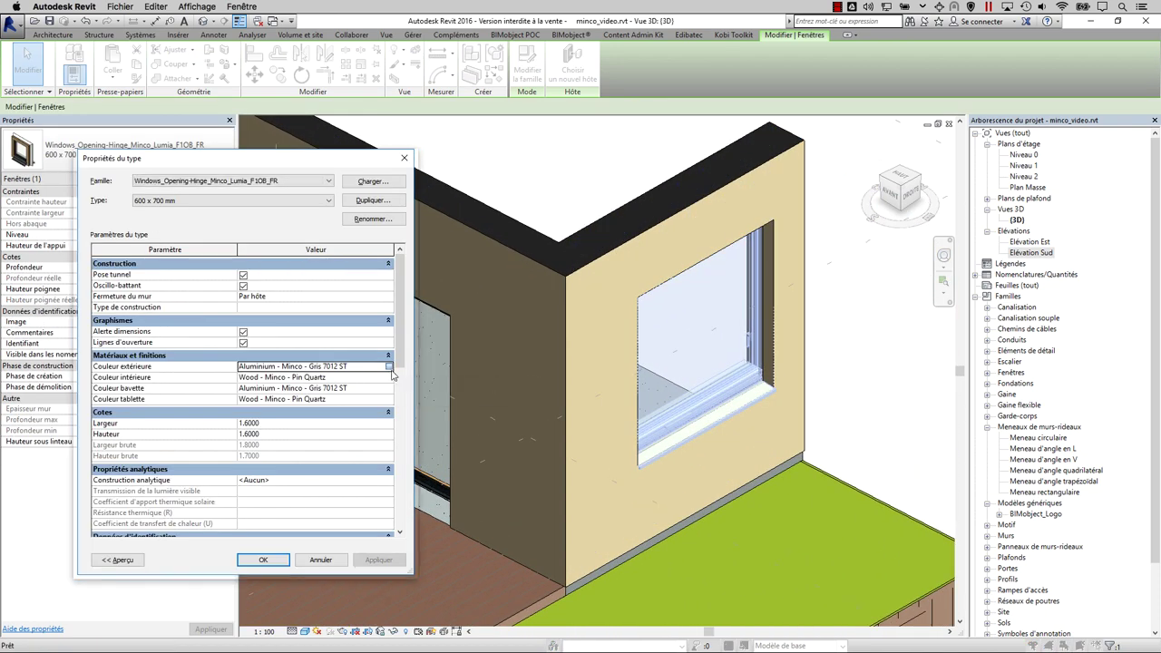
pyautogui.click(390, 367)
# Load the MINCO_materiaux.adsklib library from the desktop (Bureau).
pyautogui.click(147, 449)
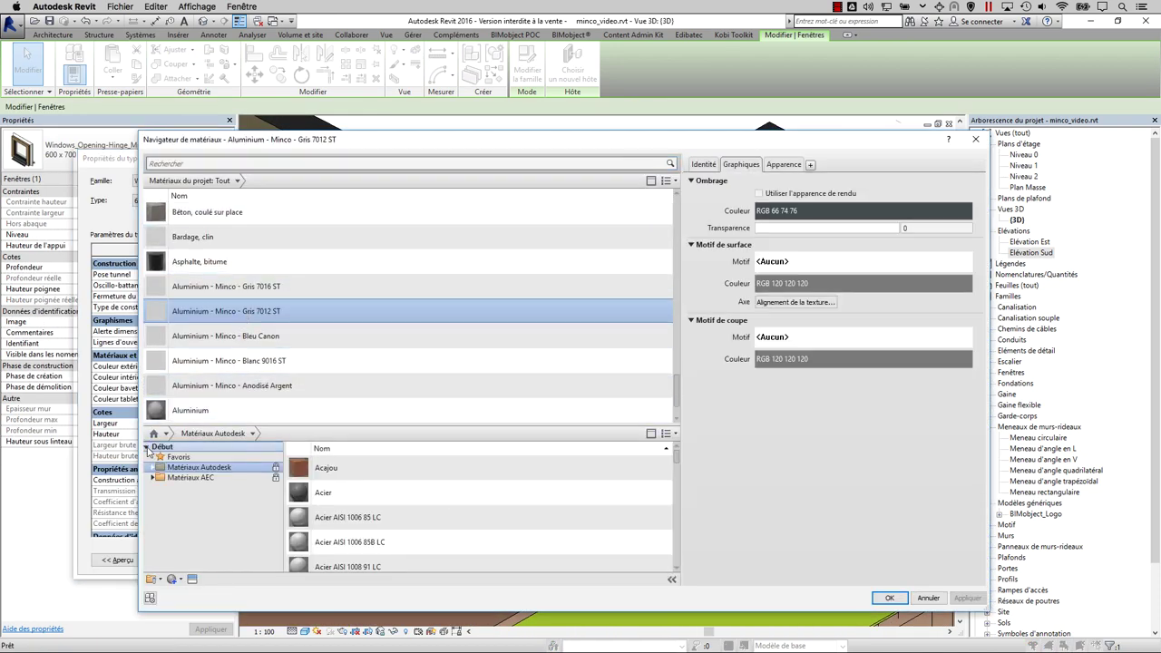
pyautogui.click(171, 589)
pyautogui.click(365, 316)
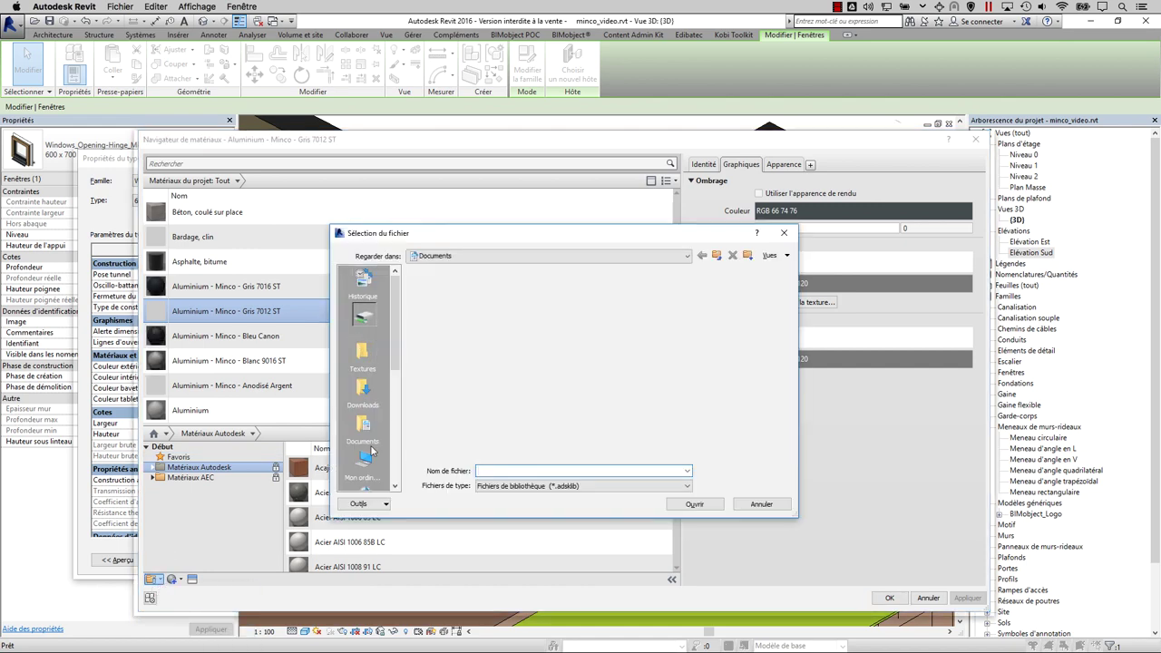
pyautogui.click(365, 390)
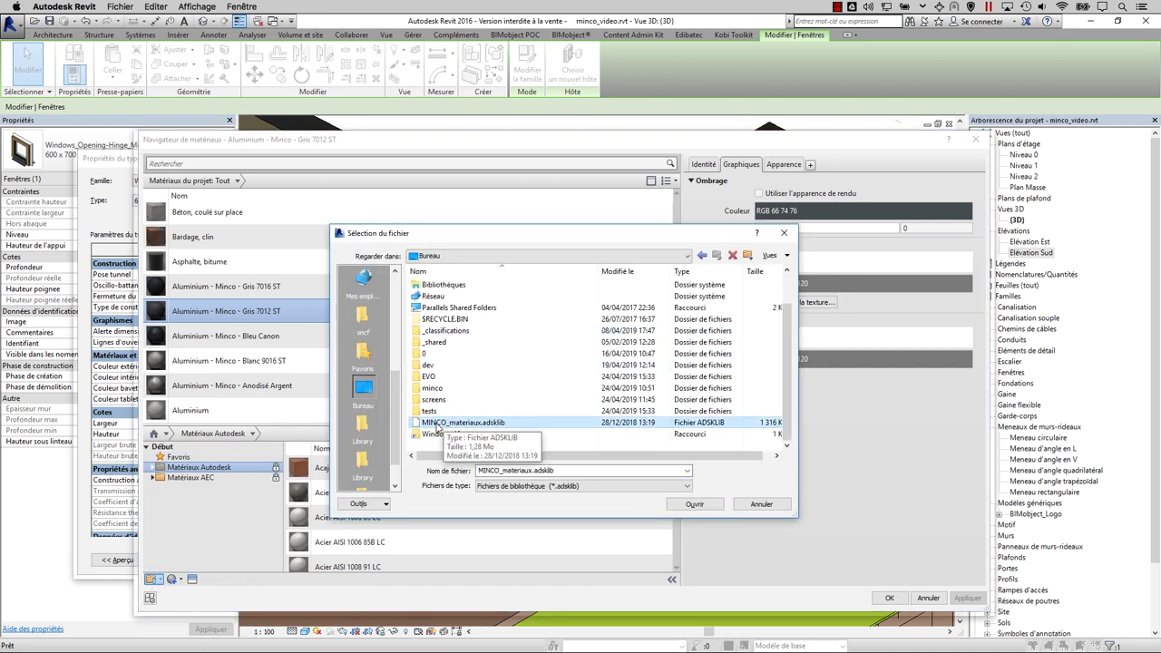
pyautogui.doubleClick(445, 493)
# Add Minco Chêne Doré SB, Rouge 3004 FT, Rouge 2100 SB, Ivoire 2100 SB, Pin Massalé, Pin Paprika and Pin Quartz to the project.
pyautogui.click(669, 435)
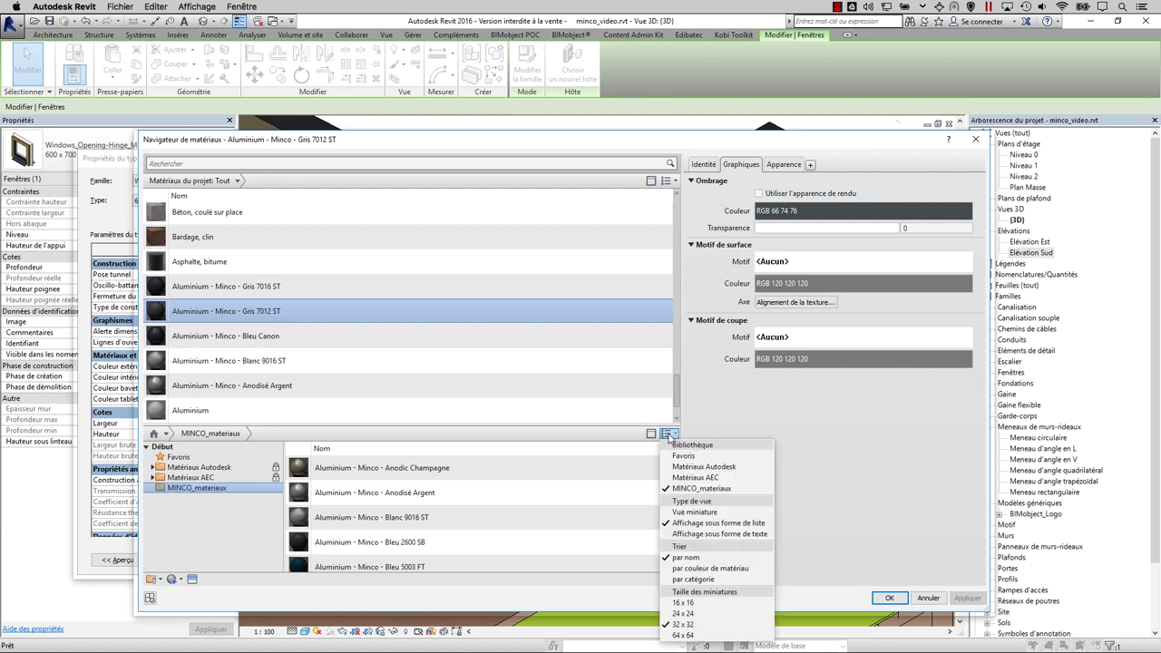
pyautogui.click(695, 512)
pyautogui.moveTo(586, 424); pyautogui.dragTo(586, 299)
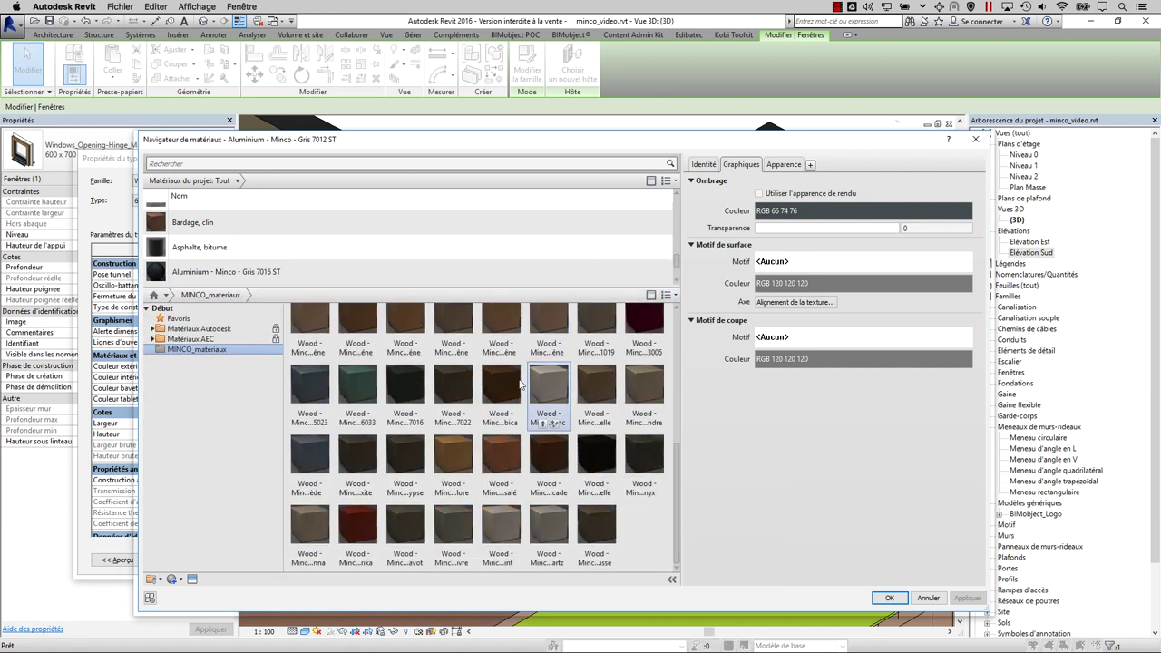
pyautogui.doubleClick(405, 396)
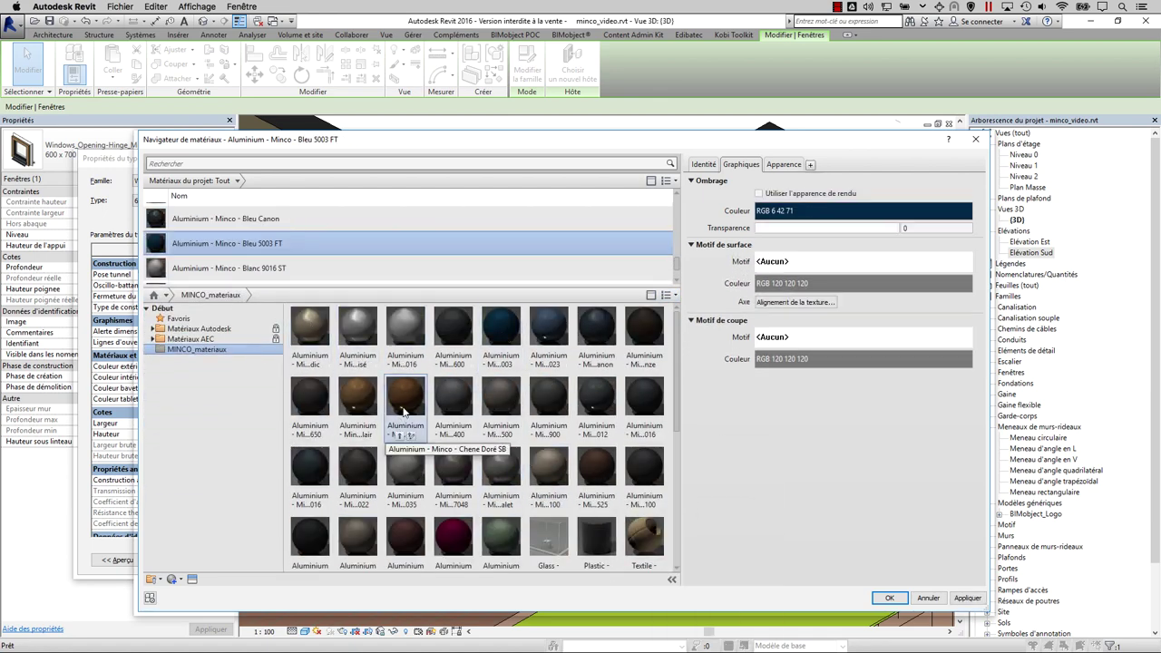
pyautogui.doubleClick(457, 538)
pyautogui.doubleClick(549, 446)
pyautogui.doubleClick(644, 454)
pyautogui.scroll(-5, 594, 424)
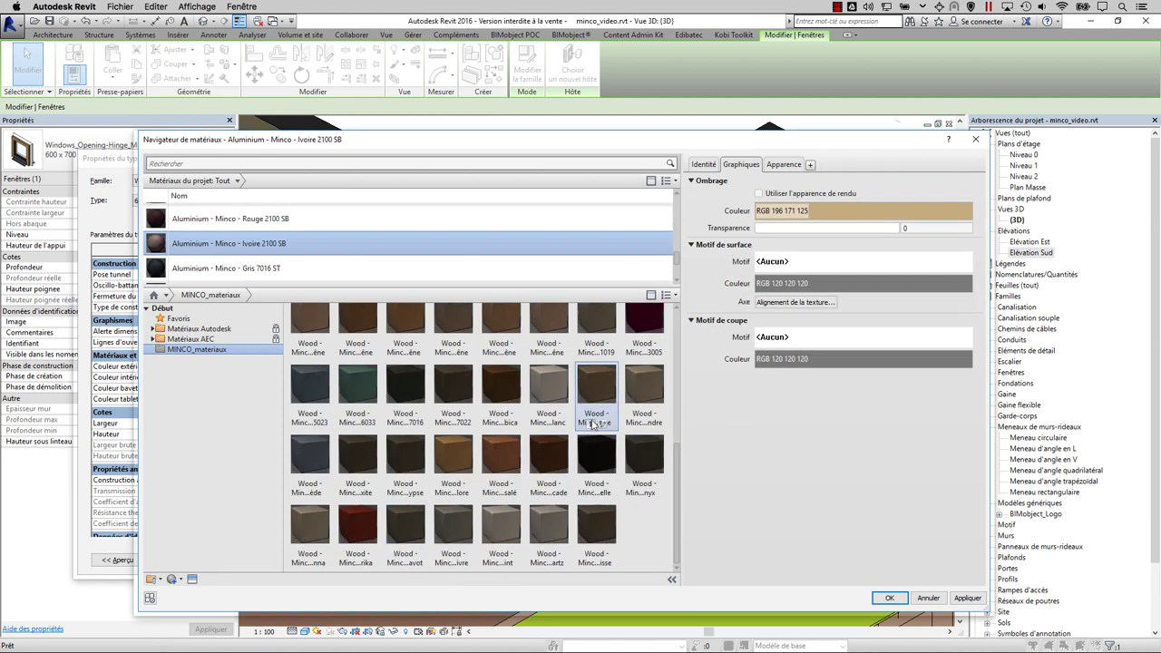
pyautogui.doubleClick(497, 464)
pyautogui.doubleClick(357, 526)
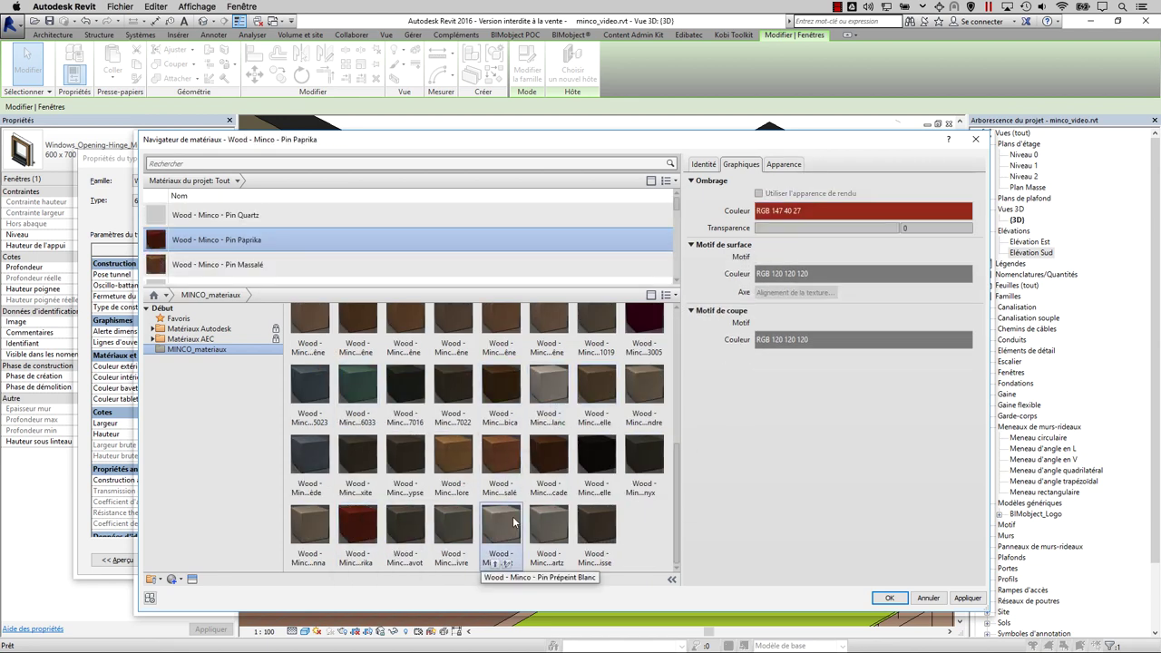
pyautogui.doubleClick(549, 527)
pyautogui.click(511, 355)
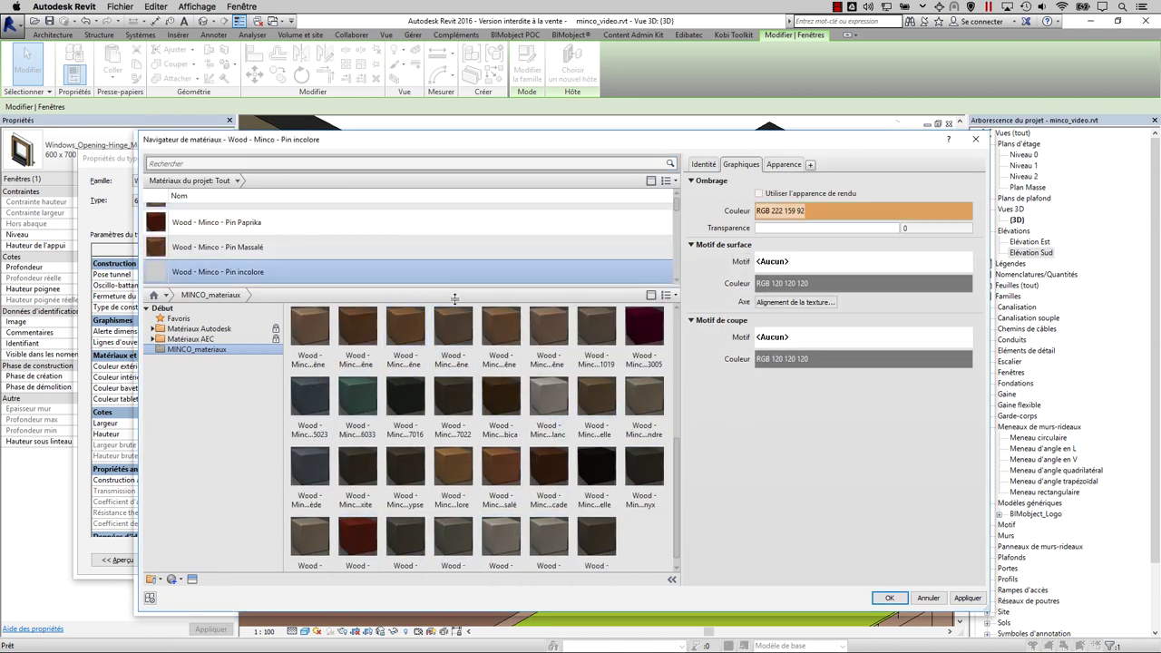
# Choose Ivoire 2100 SB from the project materials for the exterior colour and edit its keywords.
pyautogui.moveTo(467, 286); pyautogui.dragTo(395, 458)
pyautogui.click(331, 265)
pyautogui.click(704, 164)
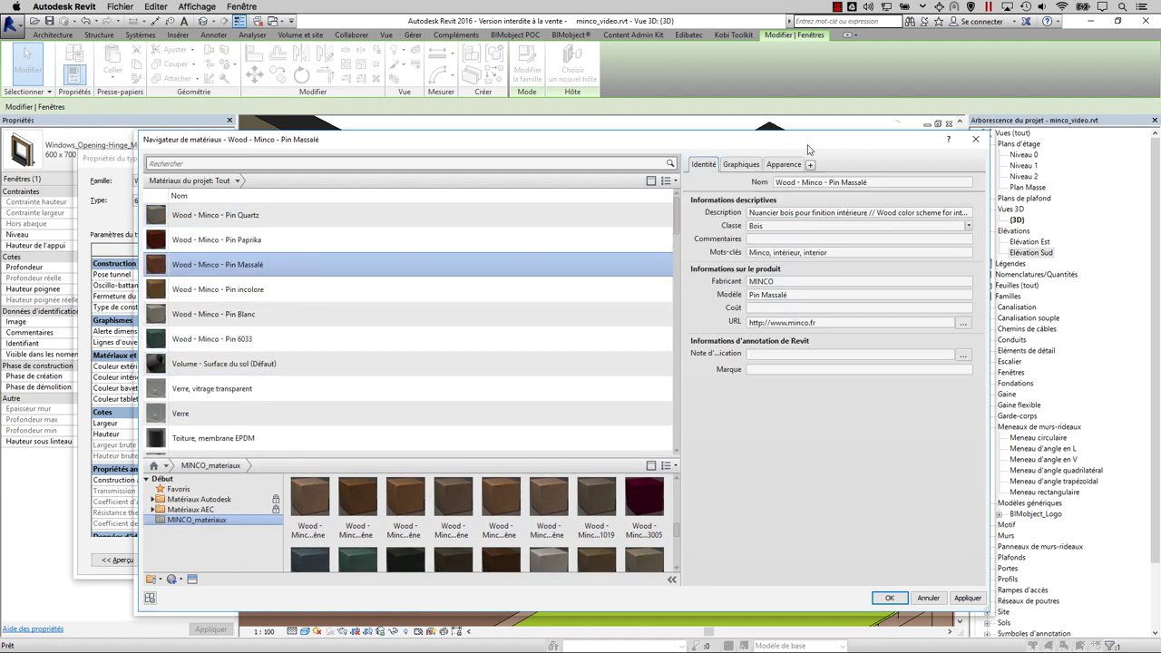
pyautogui.click(280, 313)
pyautogui.scroll(-5, 279, 303)
pyautogui.scroll(-5, 277, 295)
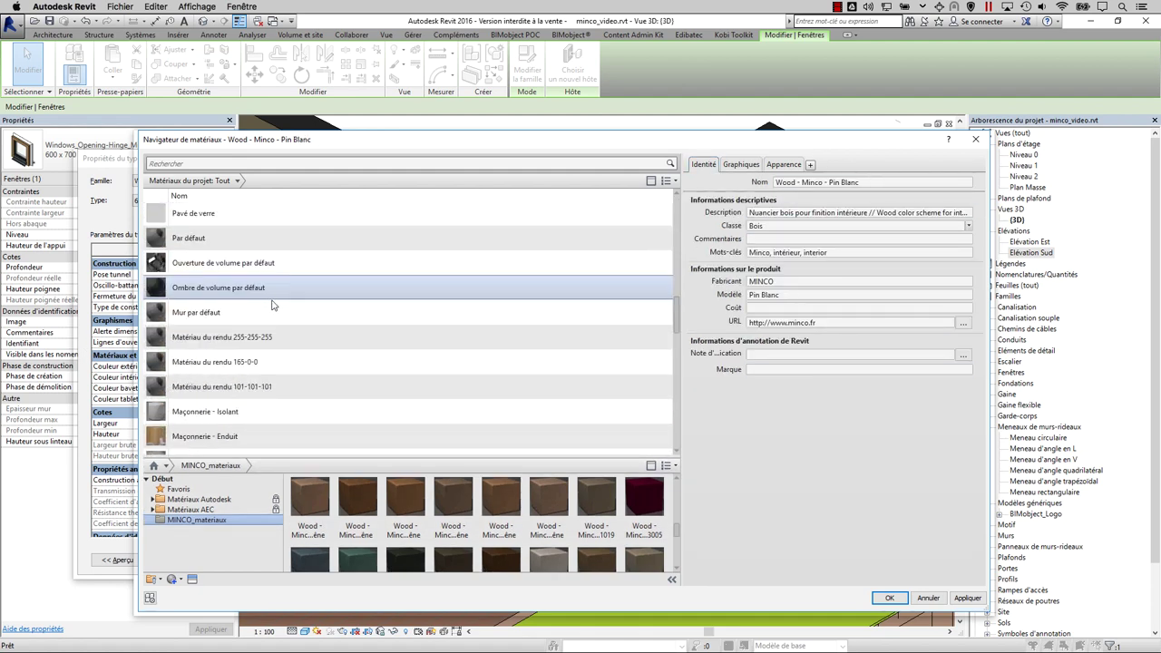
pyautogui.scroll(-5, 274, 291)
pyautogui.click(272, 286)
pyautogui.click(272, 236)
pyautogui.moveTo(368, 141); pyautogui.dragTo(459, 138)
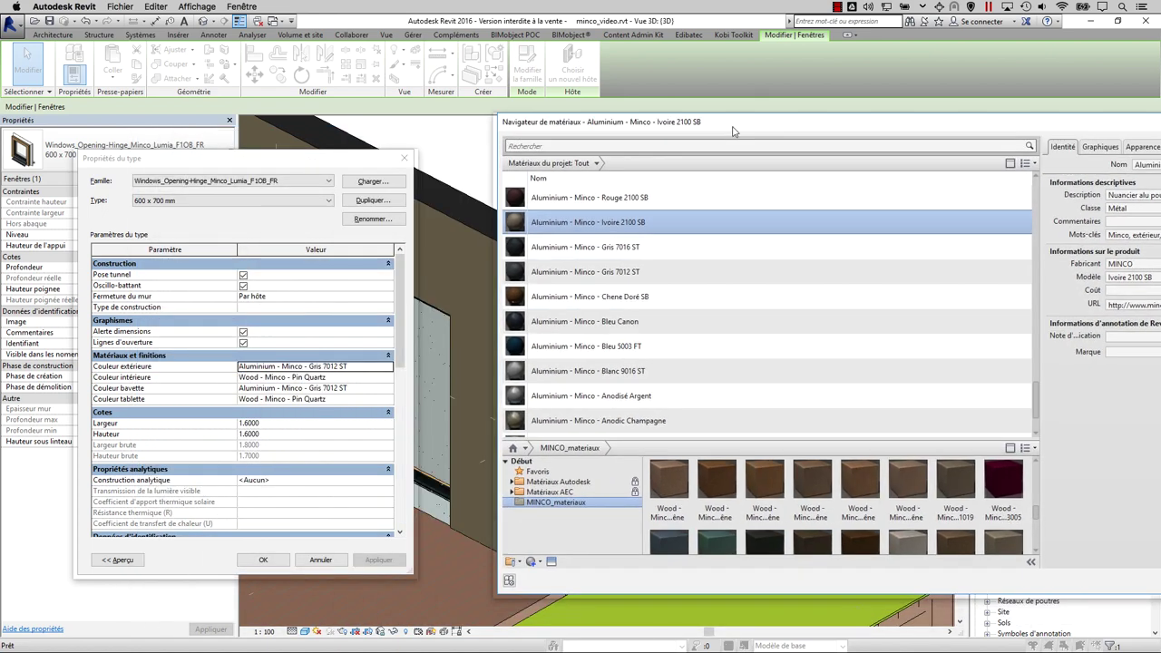
pyautogui.click(881, 252)
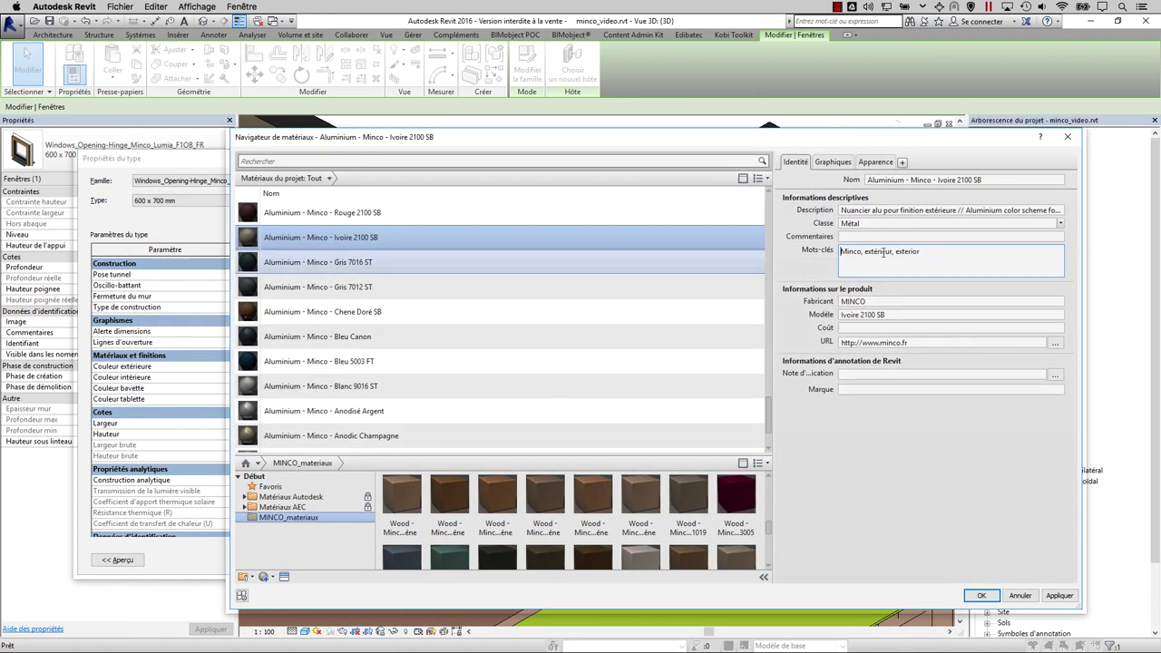
pyautogui.click(379, 242)
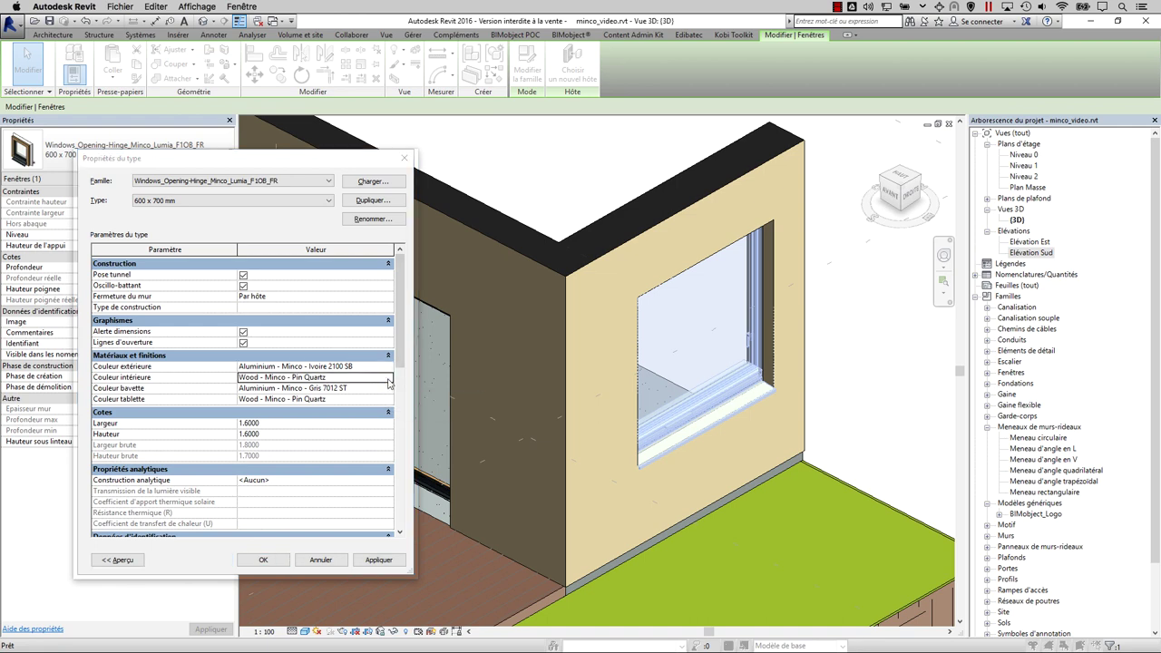
# Set the interior colour to Pin Blanc, the sill to Rouge 2100 SB and the tablet to Pin Massalé.
pyautogui.click(388, 378)
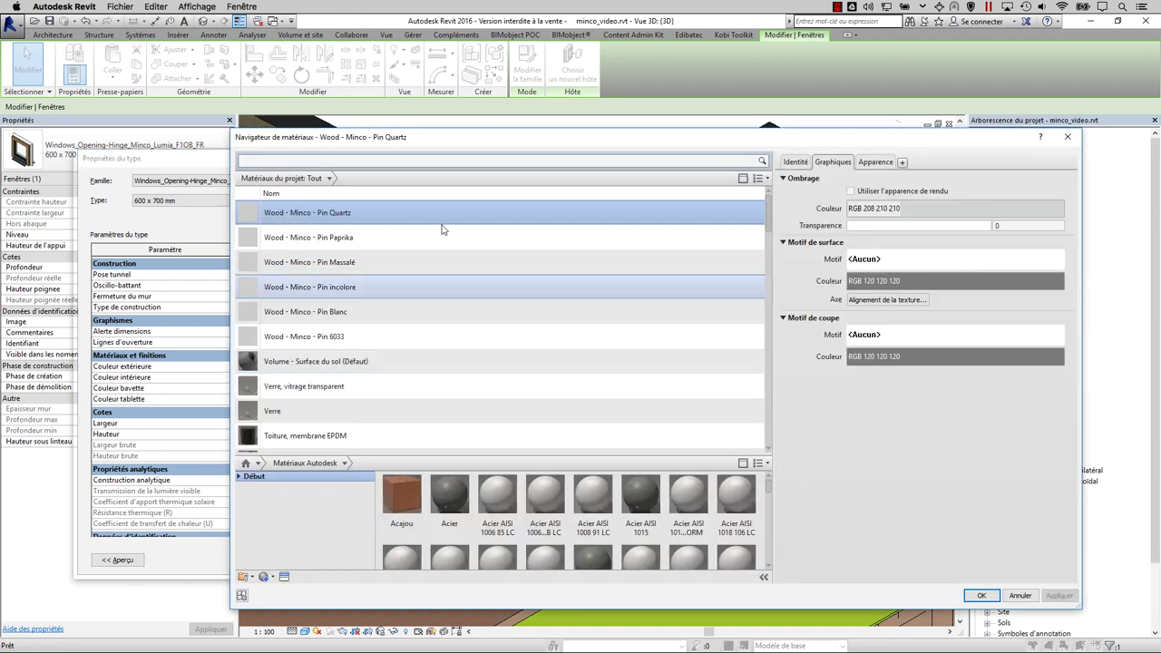
pyautogui.click(384, 255)
pyautogui.click(384, 316)
pyautogui.doubleClick(384, 317)
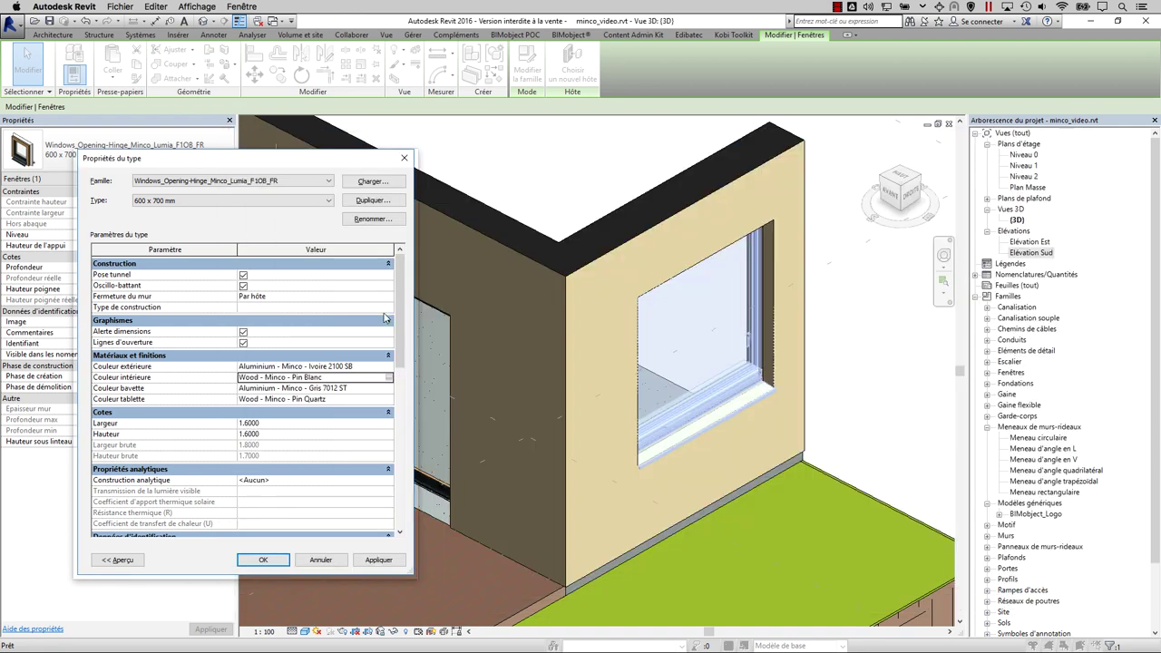
pyautogui.click(388, 388)
pyautogui.click(384, 252)
pyautogui.doubleClick(384, 252)
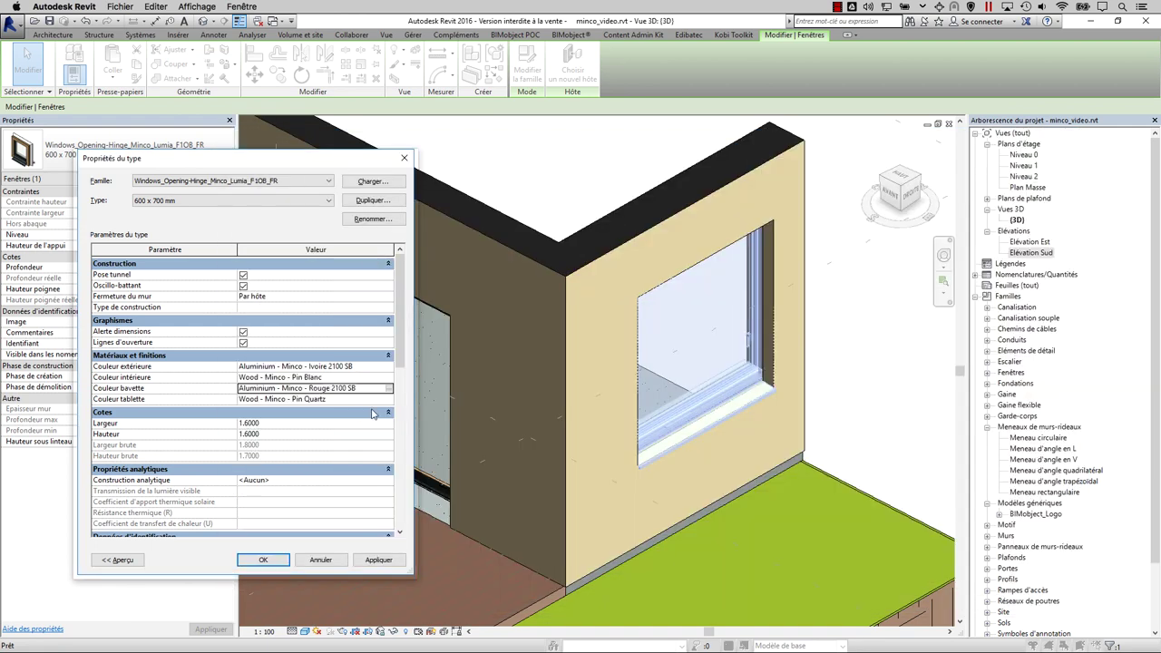
pyautogui.click(388, 399)
pyautogui.click(384, 262)
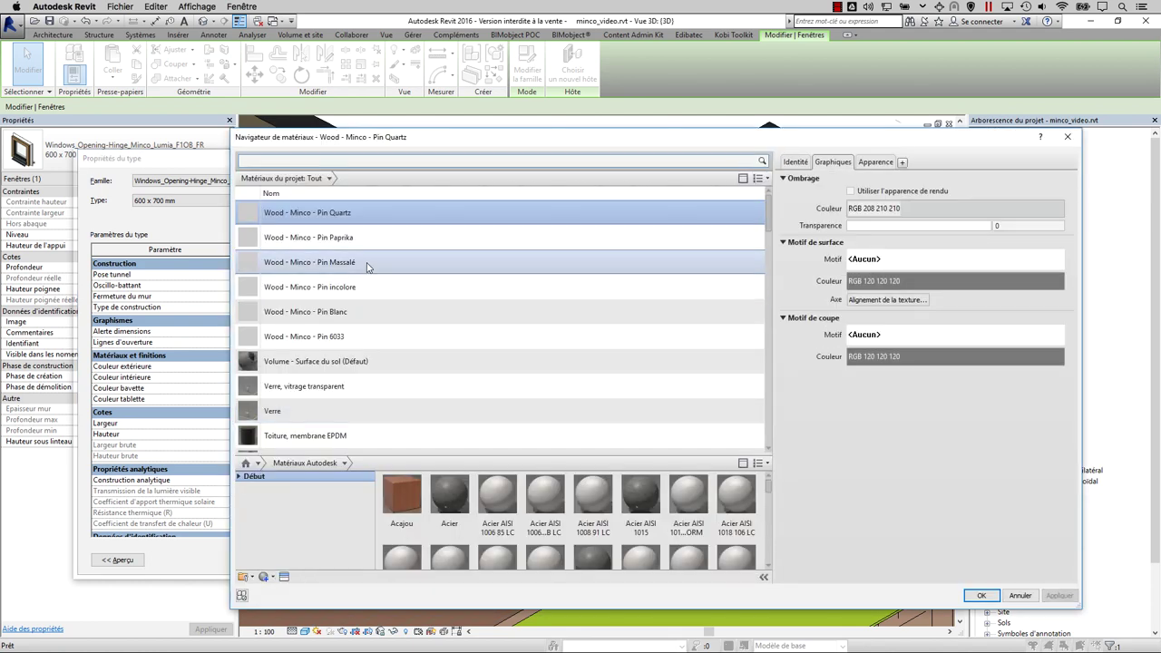
pyautogui.doubleClick(384, 262)
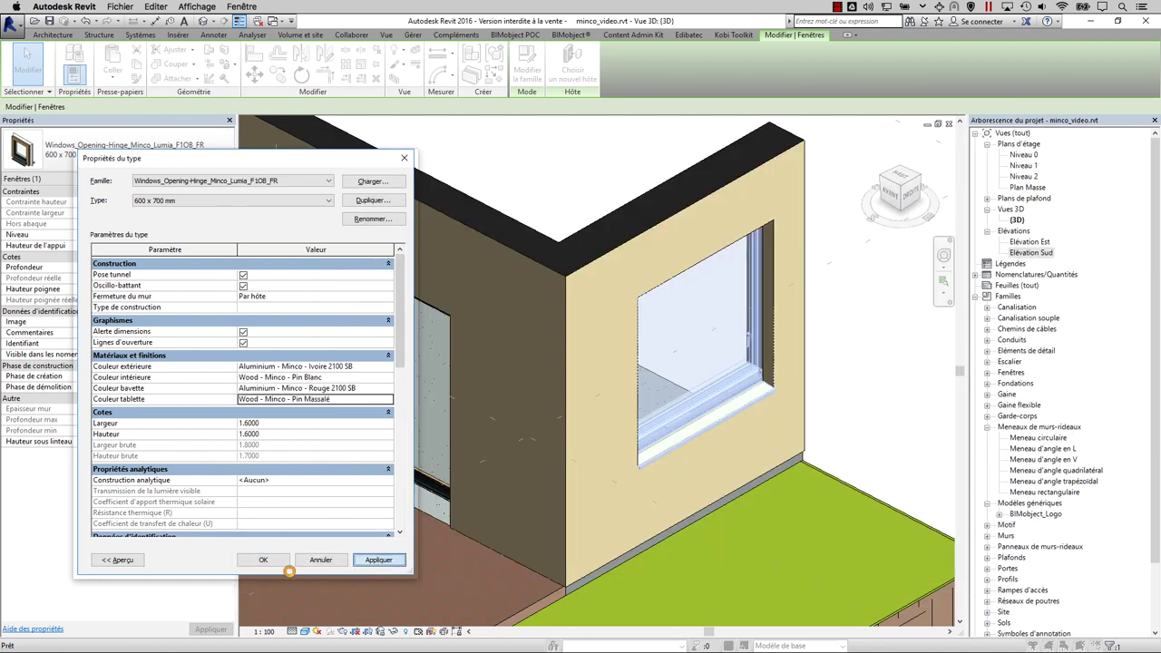
# Confirm the Lumia type finishes and orbit to see the interior window and door.
pyautogui.click(283, 563)
pyautogui.scroll(3, 577, 396)
pyautogui.scroll(3, 576, 396)
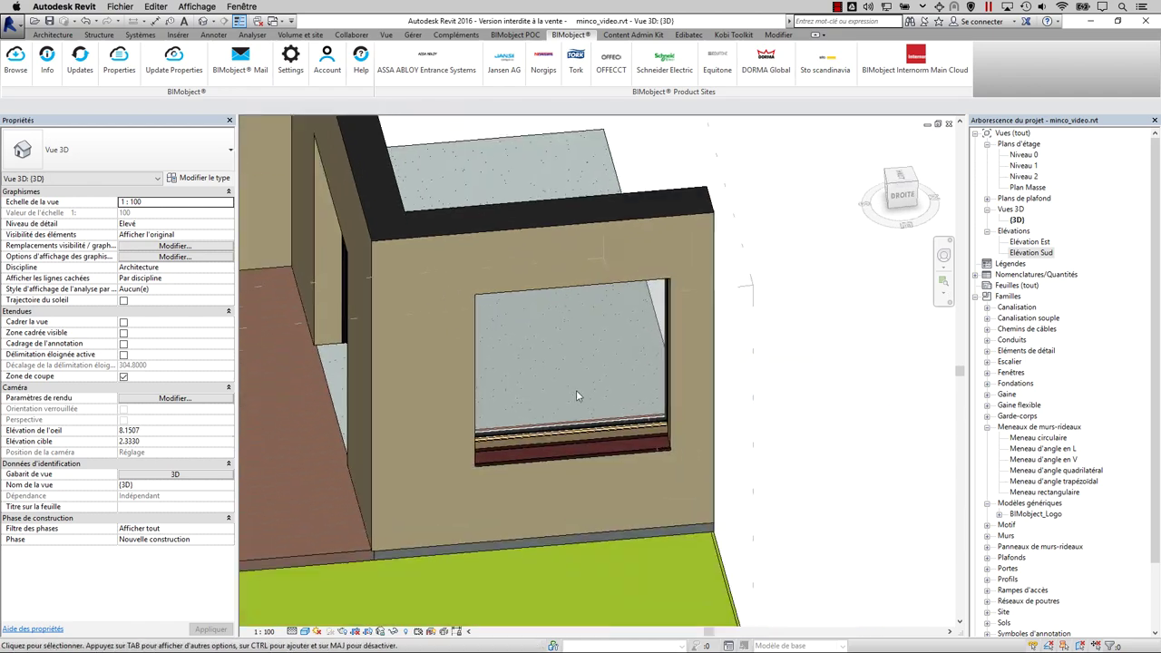
pyautogui.click(577, 396)
pyautogui.moveTo(576, 395)
pyautogui.keyDown('shift'); pyautogui.mouseDown(button='middle')
pyautogui.moveTo(663, 512)
pyautogui.moveTo(699, 402)
pyautogui.mouseUp(button='middle'); pyautogui.keyUp('shift')
pyautogui.press('Escape')
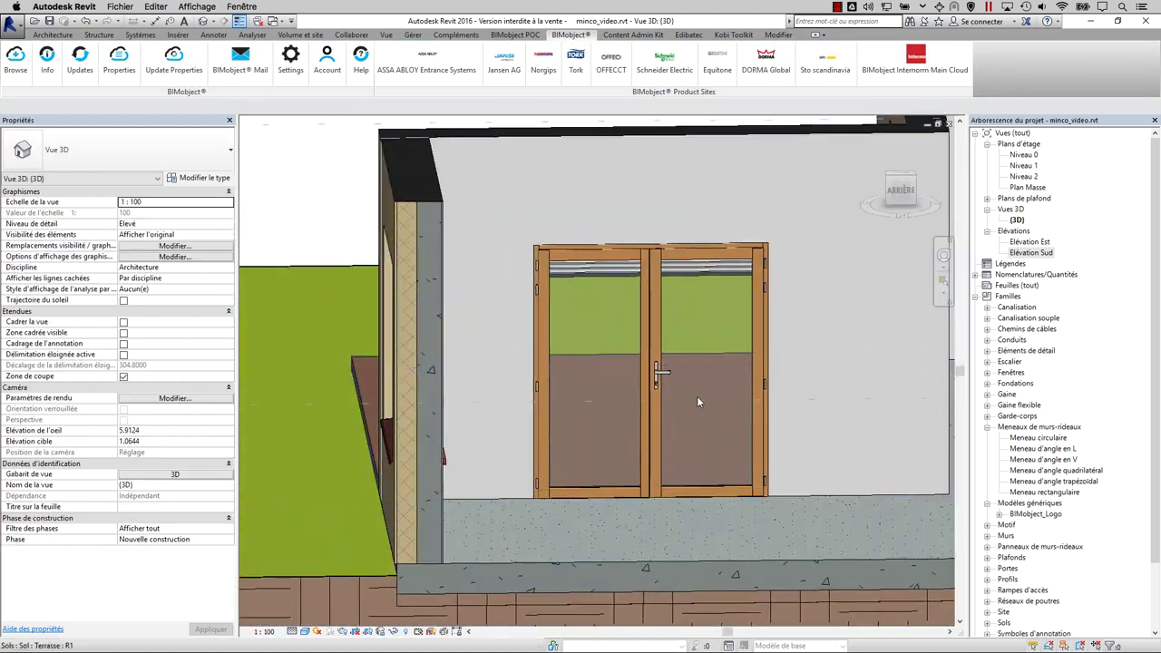
# Switch the view detail level to Moyen, then Faible, then back to Elevé from a corner view.
pyautogui.click(309, 607)
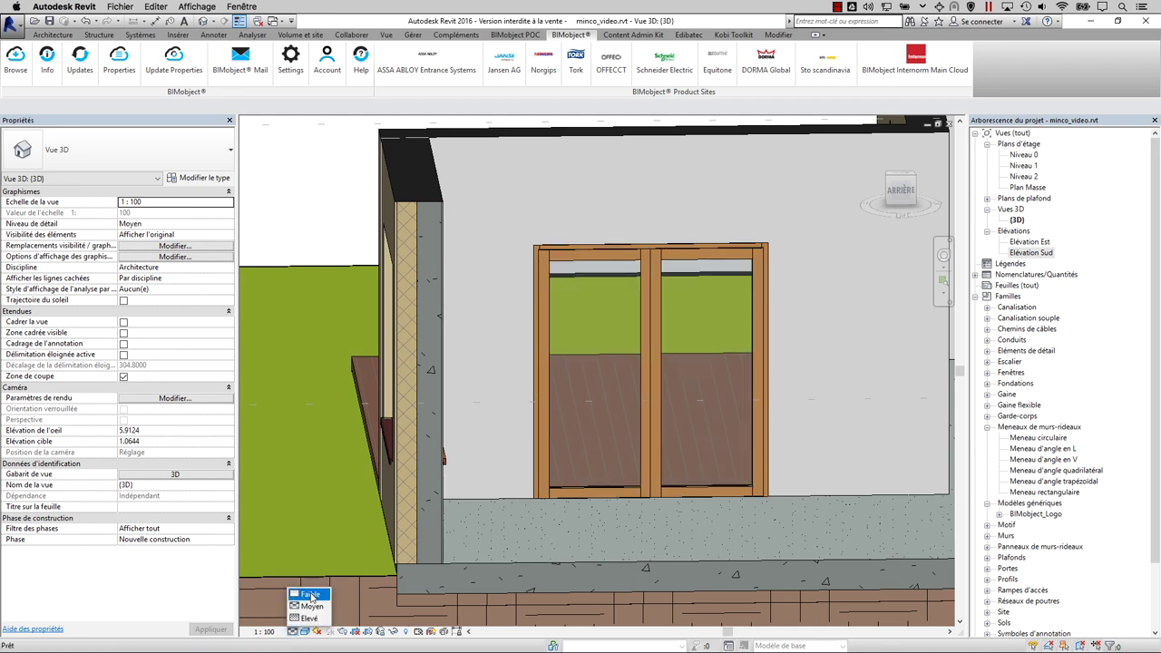
pyautogui.click(310, 595)
pyautogui.moveTo(544, 454)
pyautogui.keyDown('shift'); pyautogui.mouseDown(button='middle')
pyautogui.moveTo(682, 489)
pyautogui.moveTo(444, 551)
pyautogui.mouseUp(button='middle'); pyautogui.keyUp('shift')
pyautogui.click(303, 621)
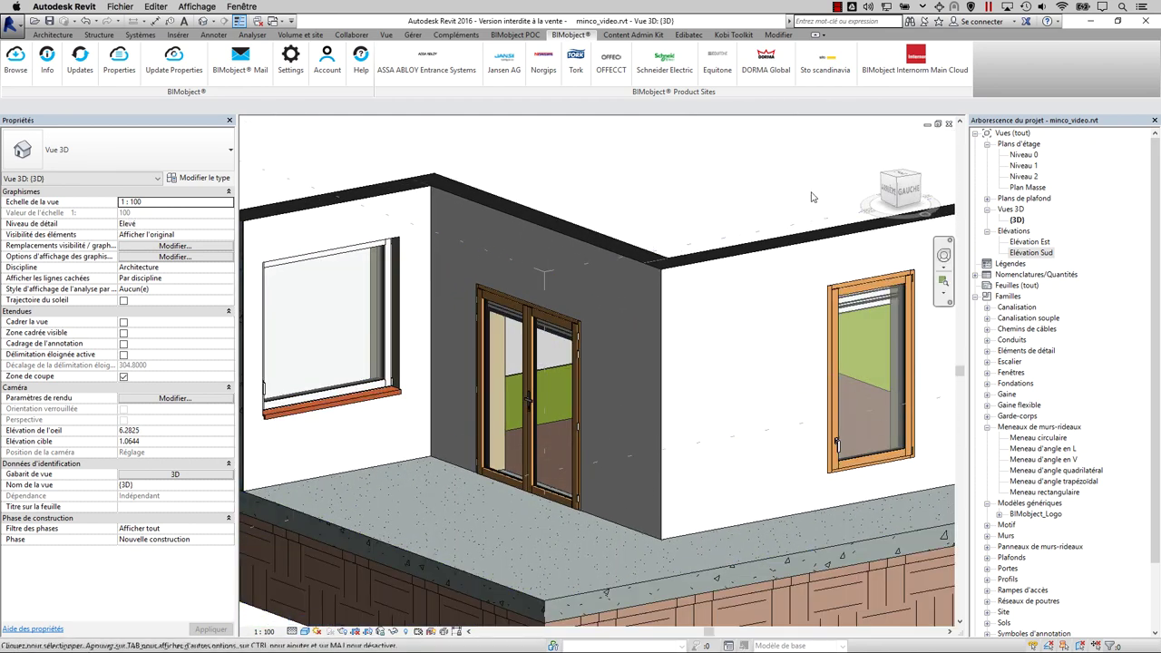
# Check the right window's type properties, then select the door and orbit to a new angle.
pyautogui.doubleClick(833, 446)
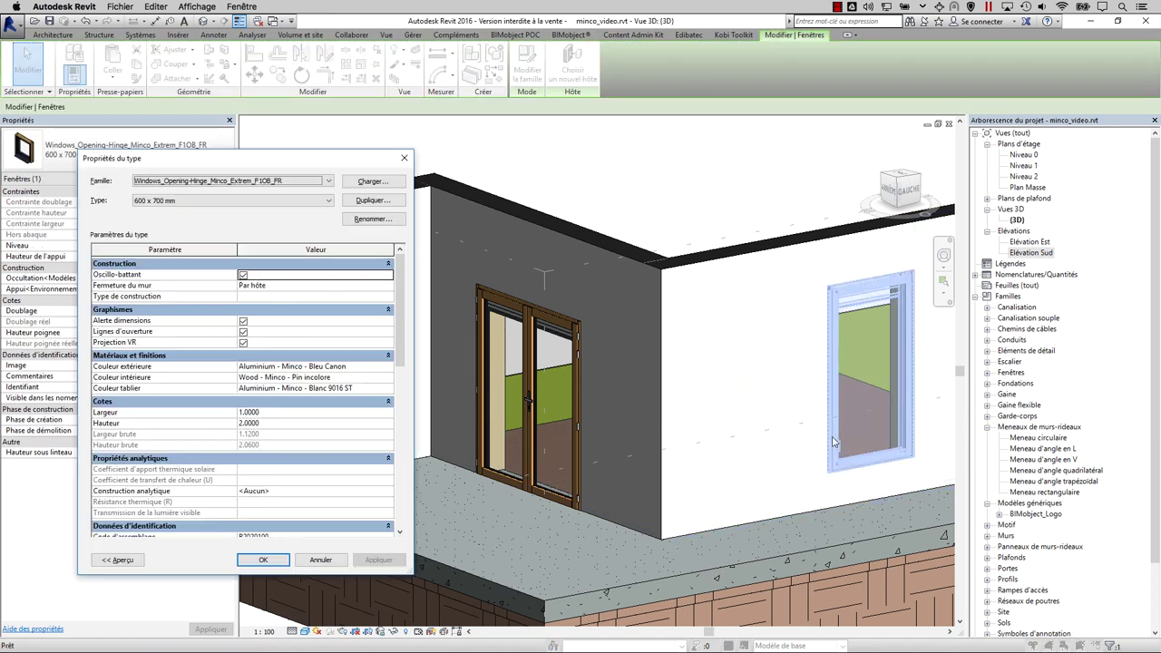
pyautogui.press('Escape')
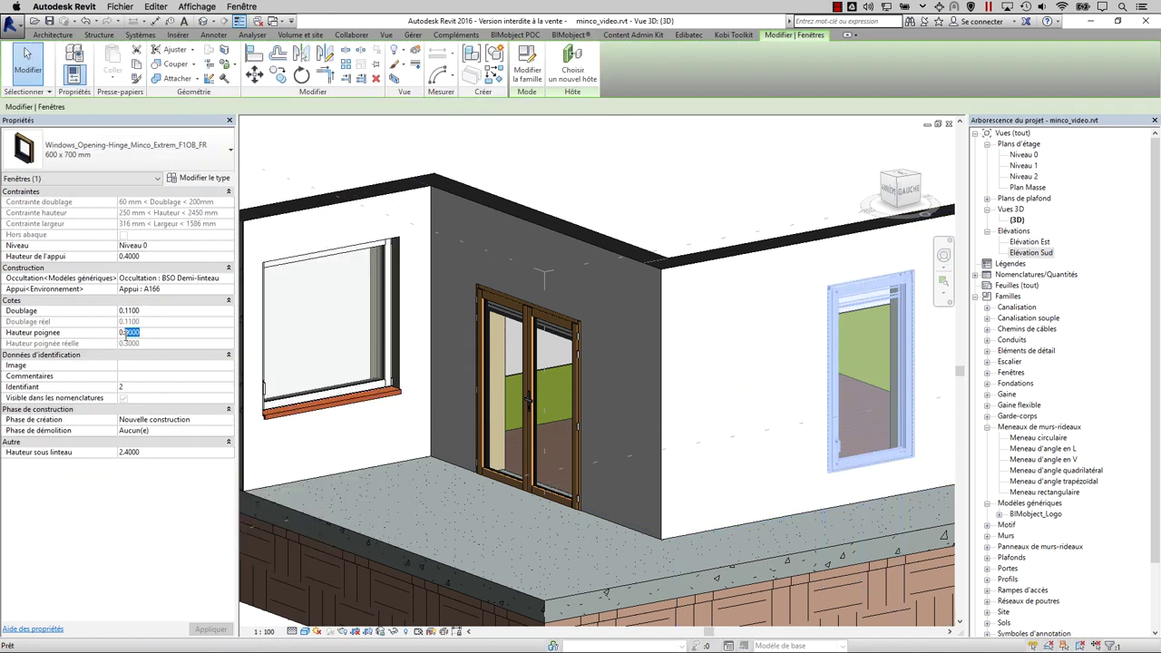
pyautogui.click(653, 211)
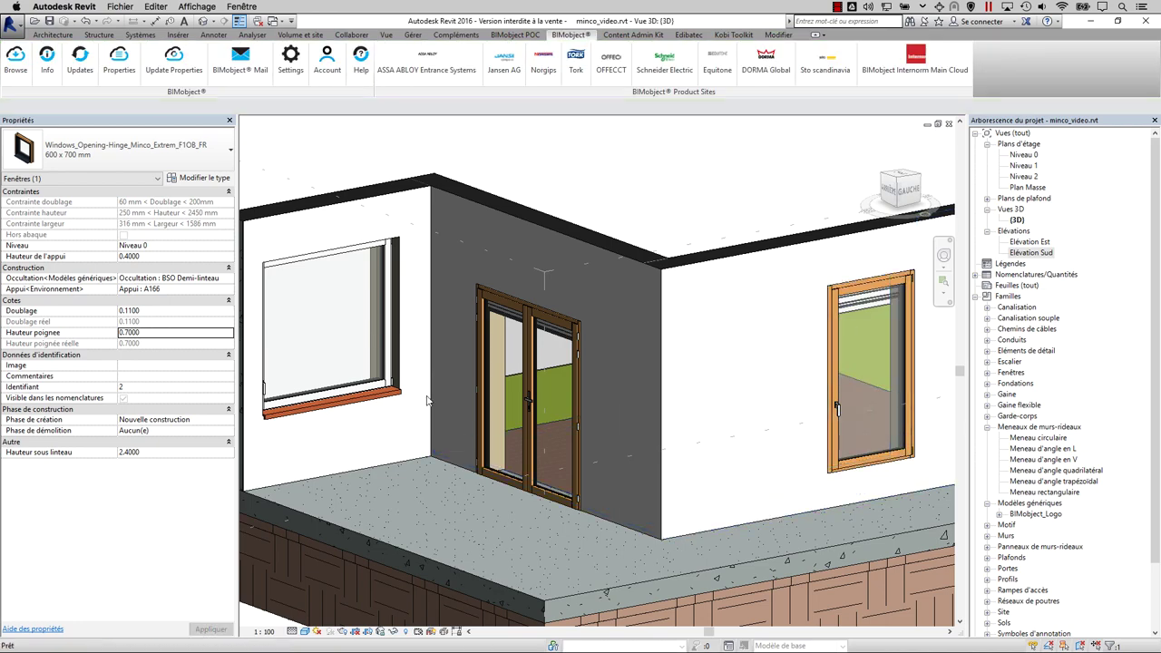
pyautogui.click(544, 400)
pyautogui.moveTo(624, 421)
pyautogui.keyDown('shift'); pyautogui.mouseDown(button='middle')
pyautogui.moveTo(724, 492)
pyautogui.moveTo(549, 542)
pyautogui.mouseUp(button='middle'); pyautogui.keyUp('shift')
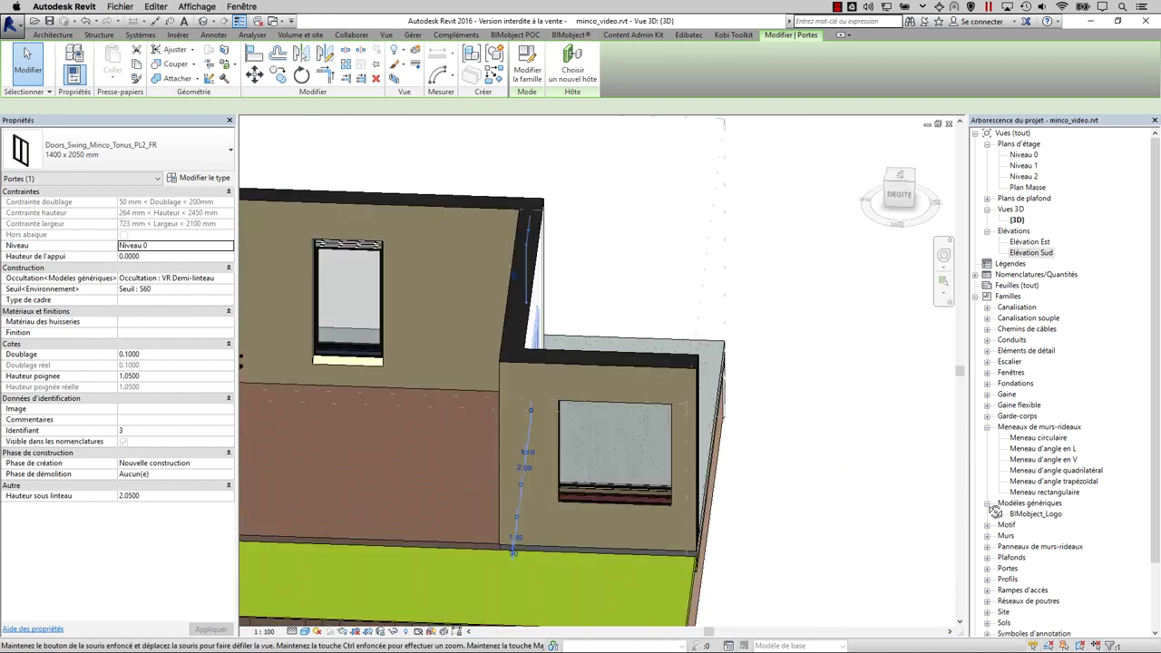
# Drag the section box face back to cut away the front of the model and zoom in.
pyautogui.moveTo(549, 543); pyautogui.dragTo(445, 446)
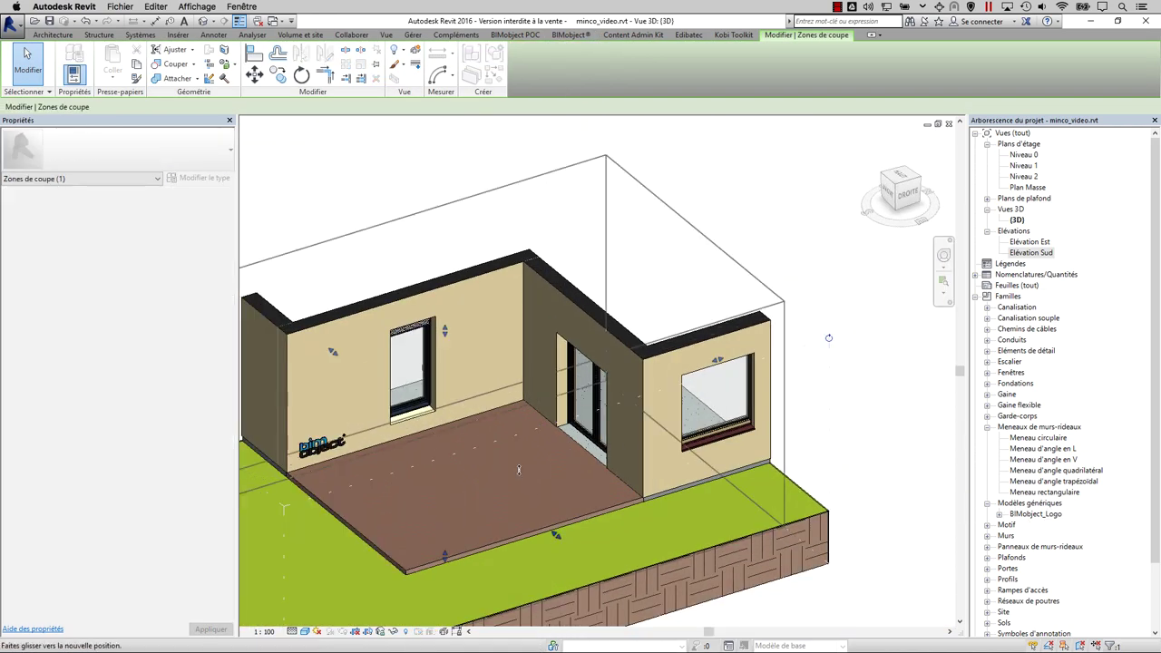
pyautogui.scroll(3, 663, 277)
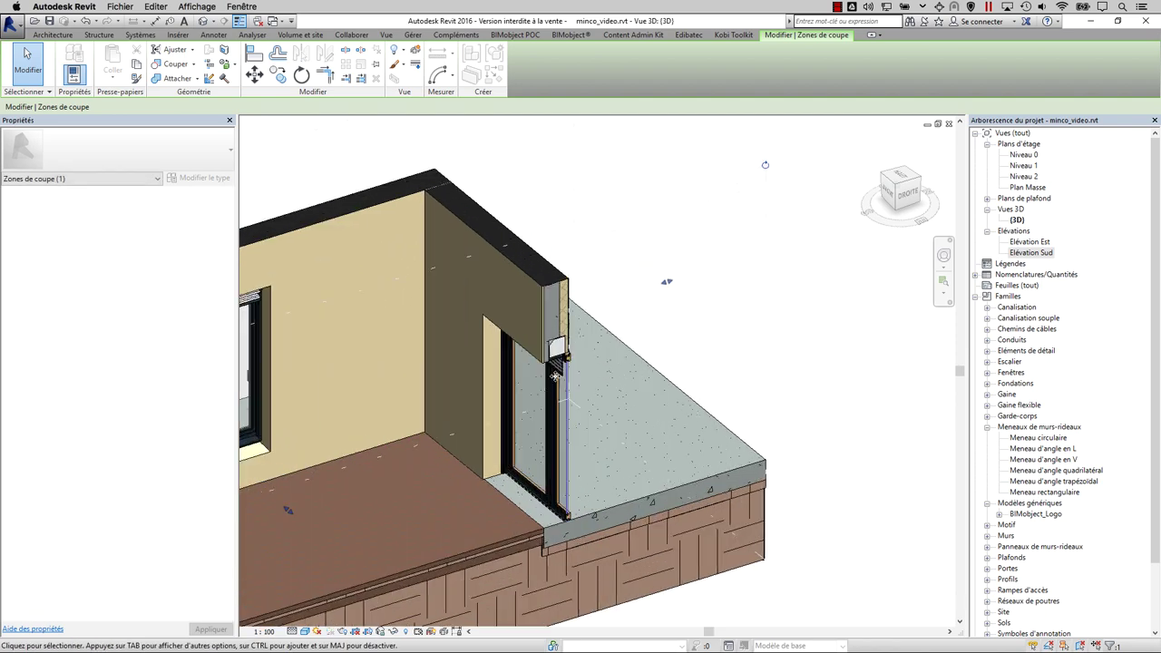
pyautogui.press('Escape')
pyautogui.scroll(4, 726, 327)
pyautogui.scroll(-5, 848, 322)
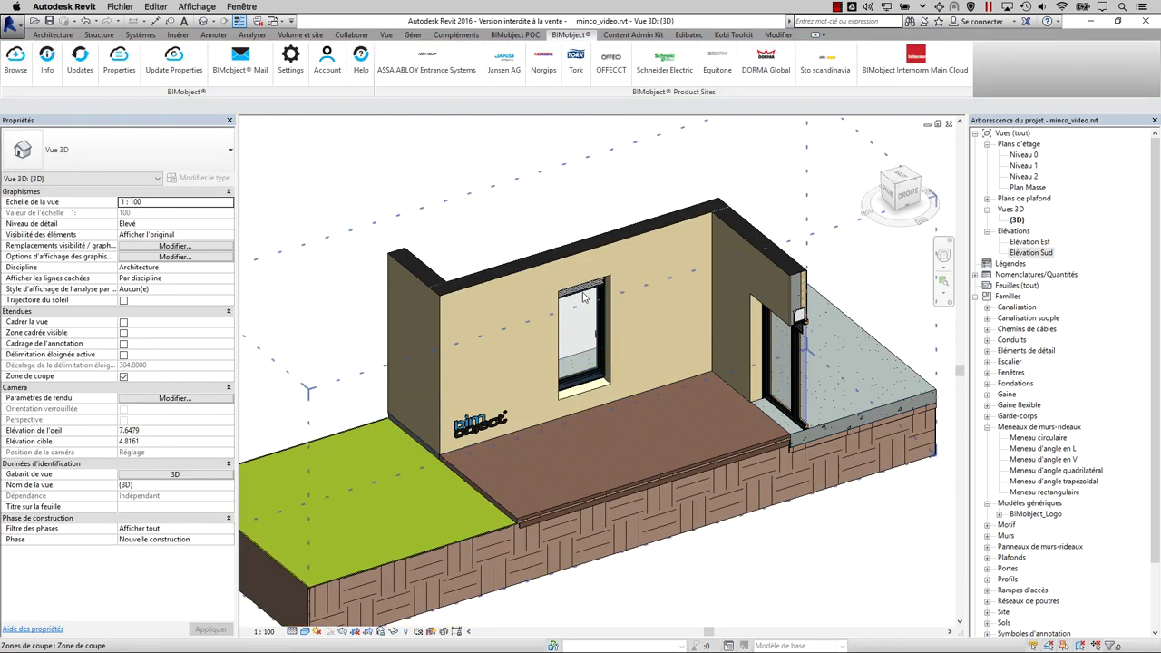
pyautogui.click(324, 471)
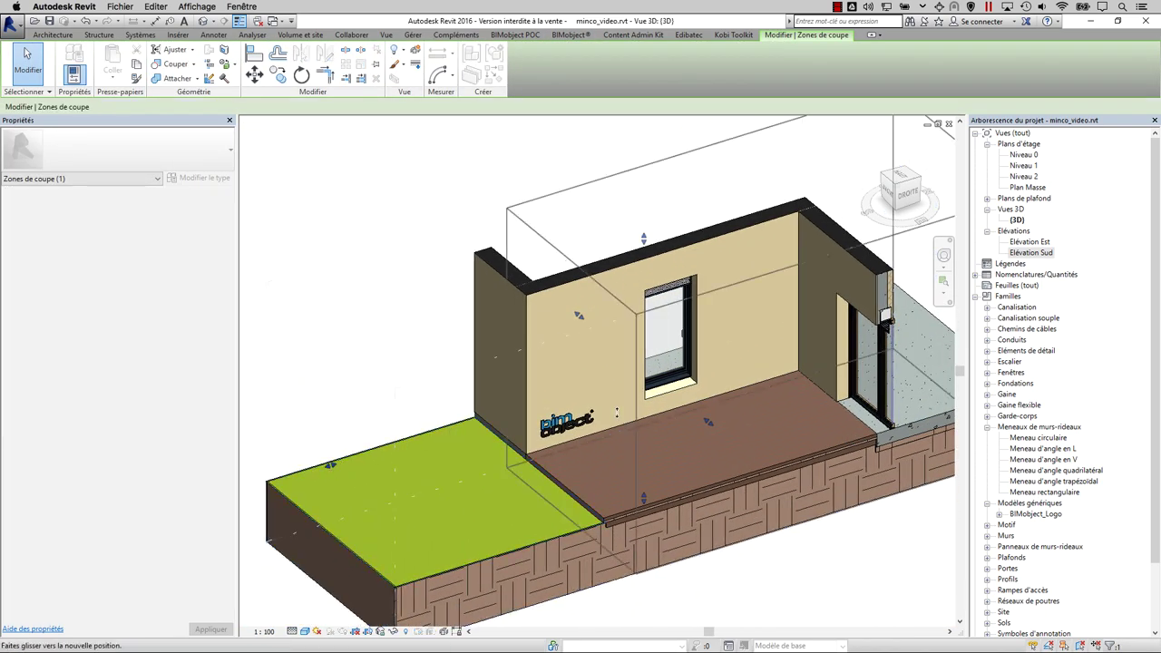
pyautogui.scroll(2, 682, 311)
pyautogui.press('Escape')
pyautogui.scroll(3, 682, 312)
# Orbit toward the front, set detail level to Faible and frame the whole room model.
pyautogui.click(682, 312)
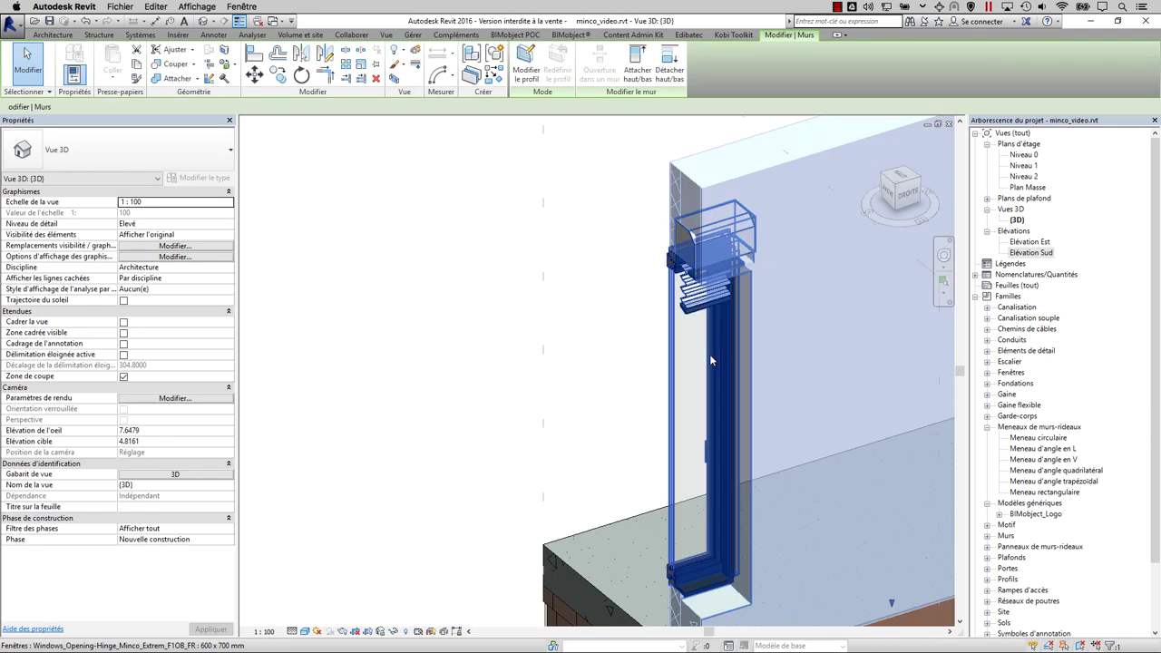
pyautogui.keyDown('shift'); pyautogui.moveTo(682, 312); pyautogui.dragTo(667, 588, button='middle'); pyautogui.keyUp('shift')
pyautogui.press('Escape')
pyautogui.scroll(3, 667, 588)
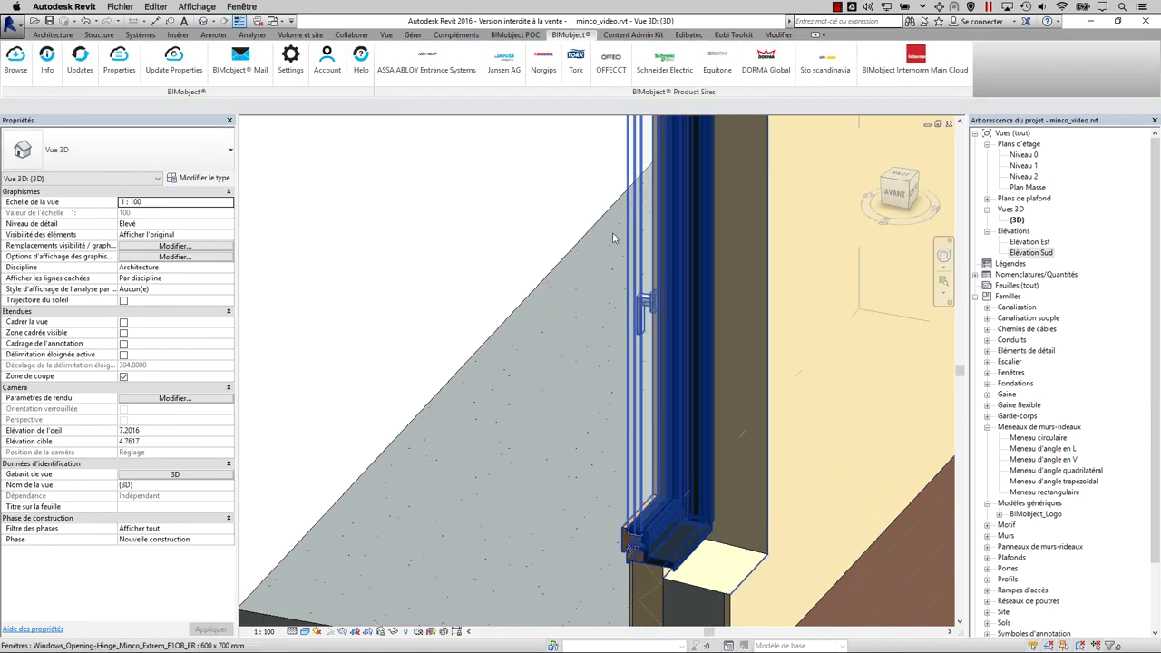
pyautogui.click(309, 594)
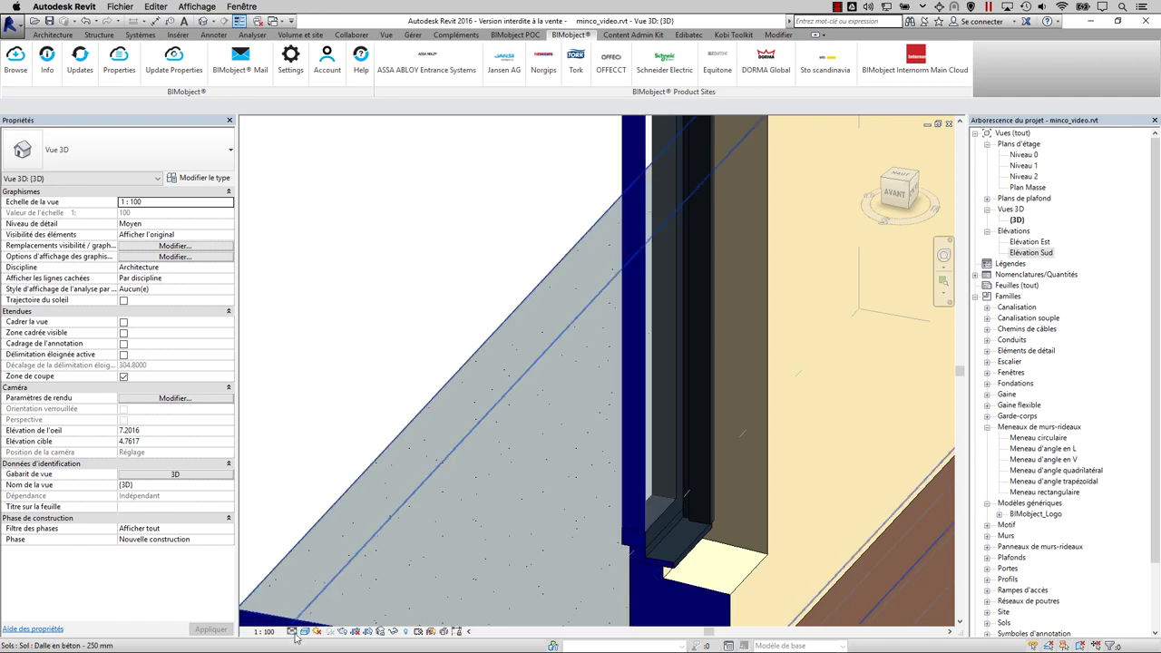
pyautogui.scroll(-6, 636, 408)
pyautogui.moveTo(635, 427); pyautogui.dragTo(674, 460, button='middle')
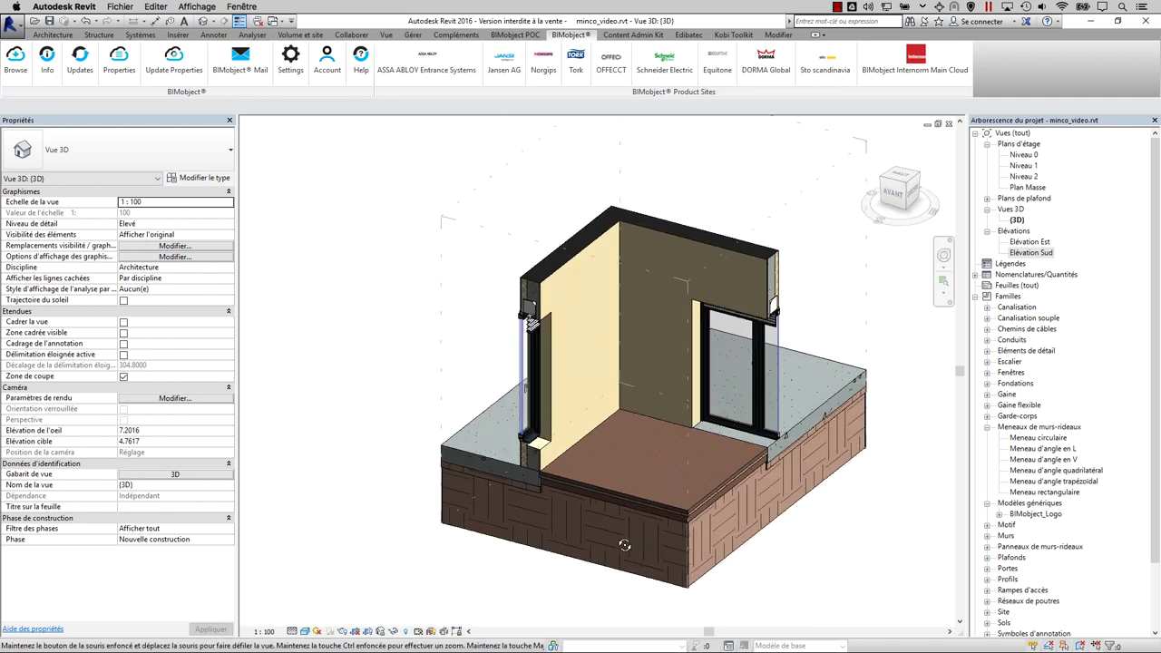
pyautogui.scroll(2, 490, 408)
pyautogui.scroll(1, 496, 413)
# Open the corner Extrem window's BIMobject Info page, check Classification and Properties, then close it.
pyautogui.click(496, 413)
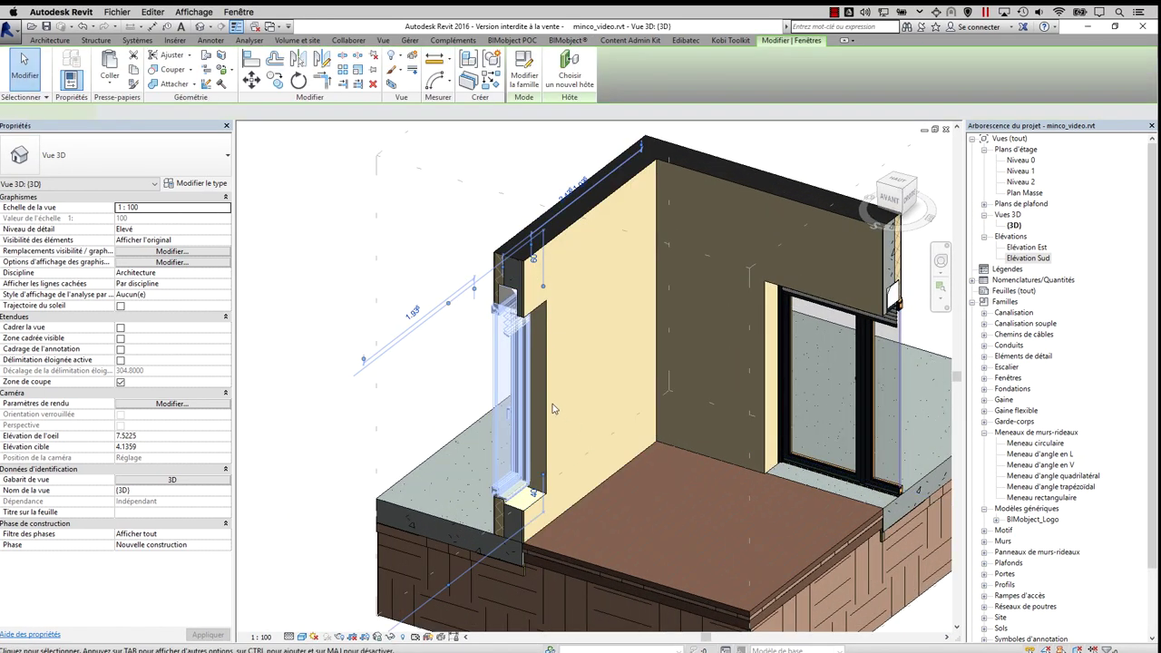
pyautogui.click(568, 40)
pyautogui.click(44, 65)
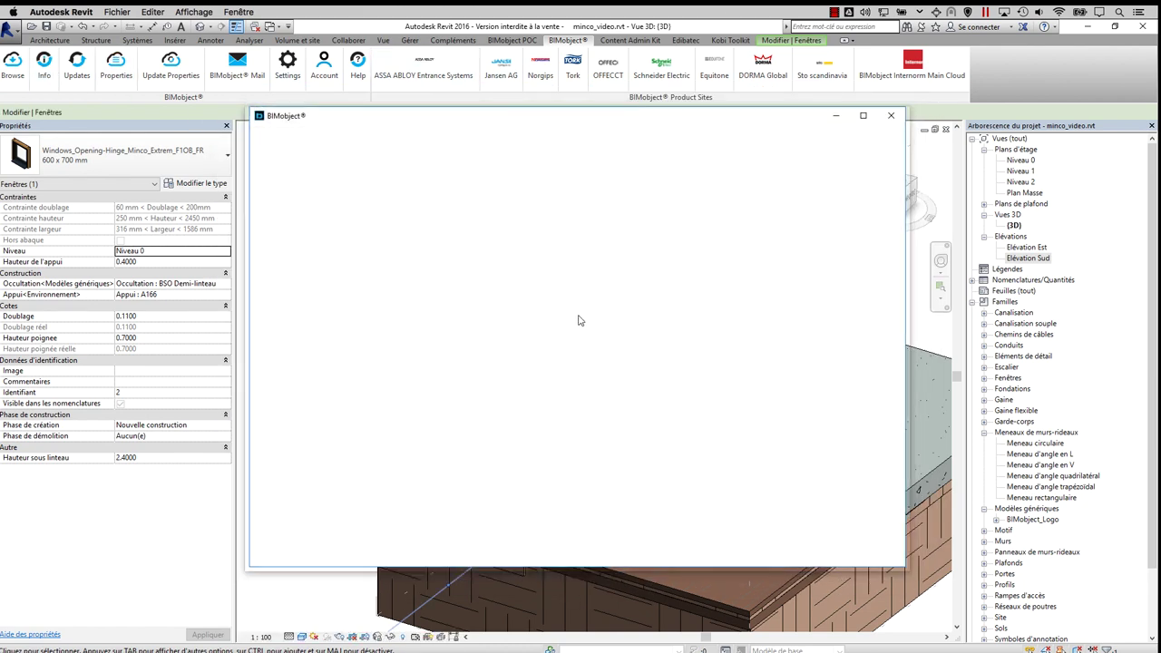
pyautogui.scroll(-3, 581, 362)
pyautogui.click(558, 365)
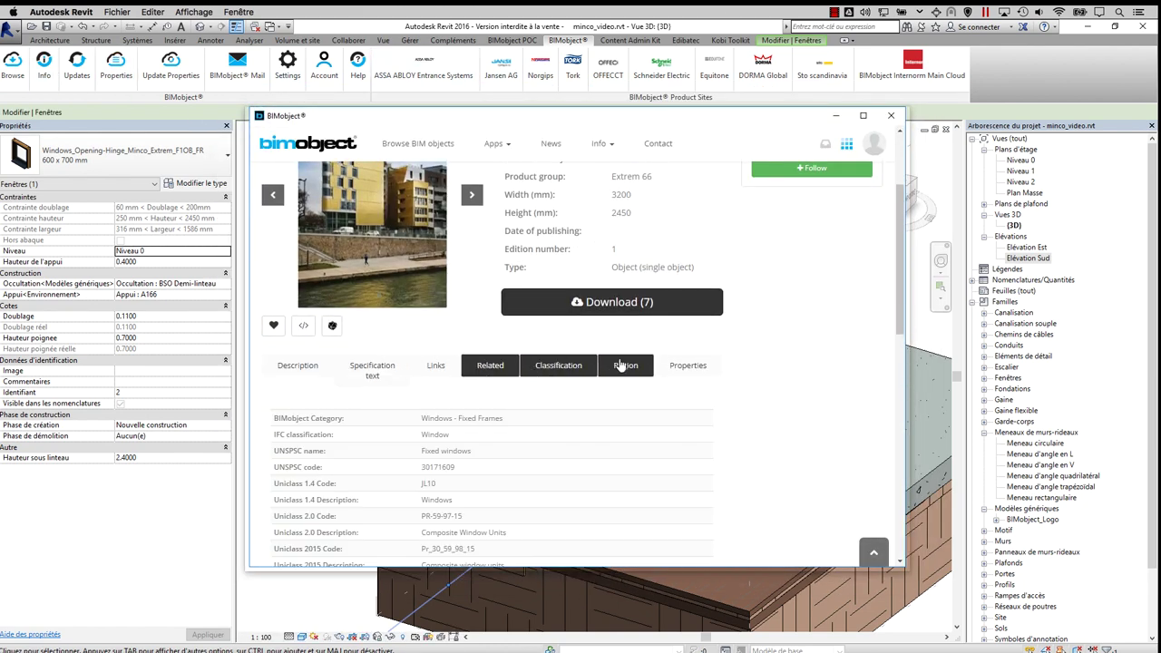
pyautogui.click(688, 365)
pyautogui.click(1119, 28)
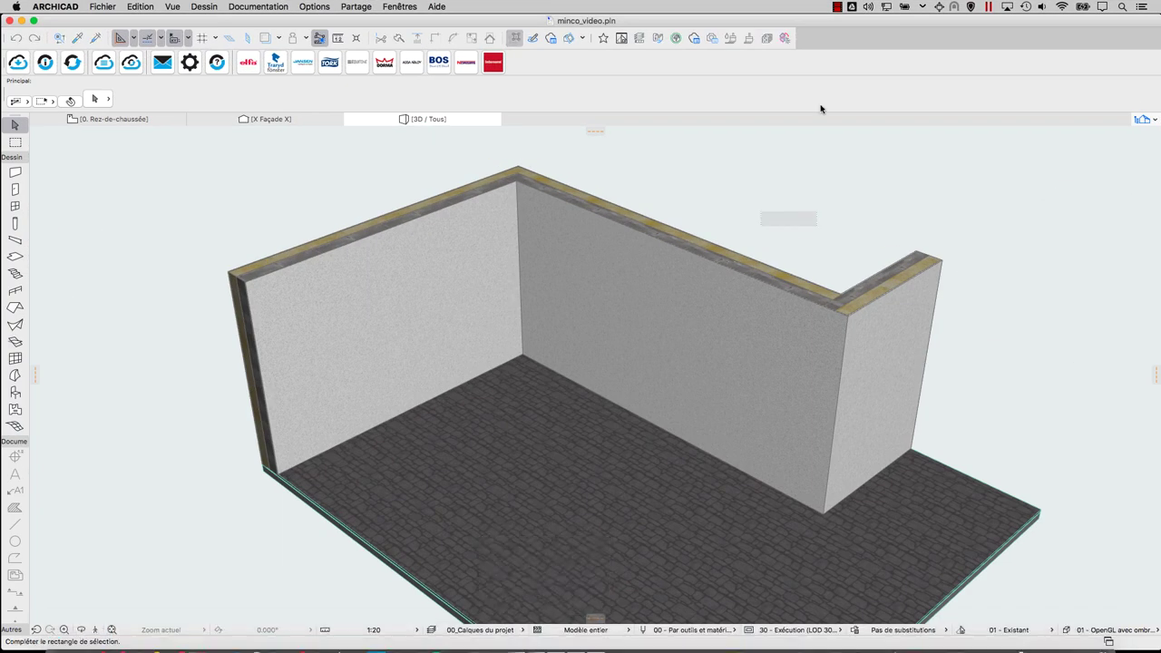
# On the 0. Rez-de-chaussée plan, search 'minco lumia' and download the Lumia casement window for ArchiCAD.
pyautogui.click(98, 119)
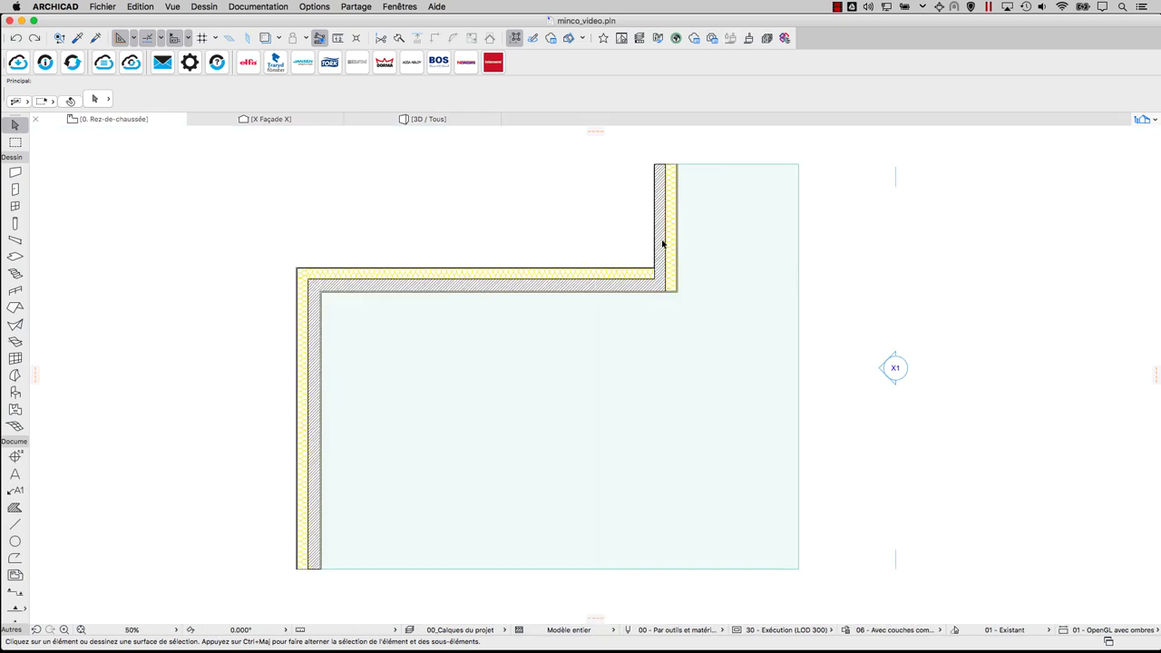
pyautogui.click(18, 64)
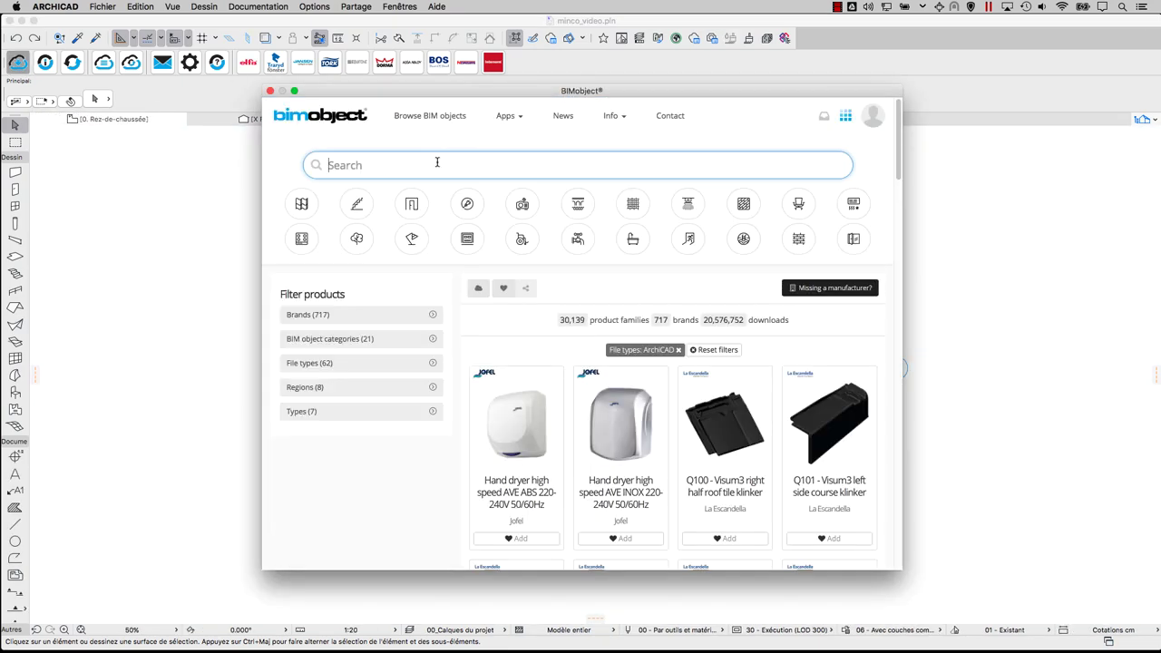
pyautogui.click(435, 164)
pyautogui.write('minco lumia')
pyautogui.press('Return')
pyautogui.click(537, 403)
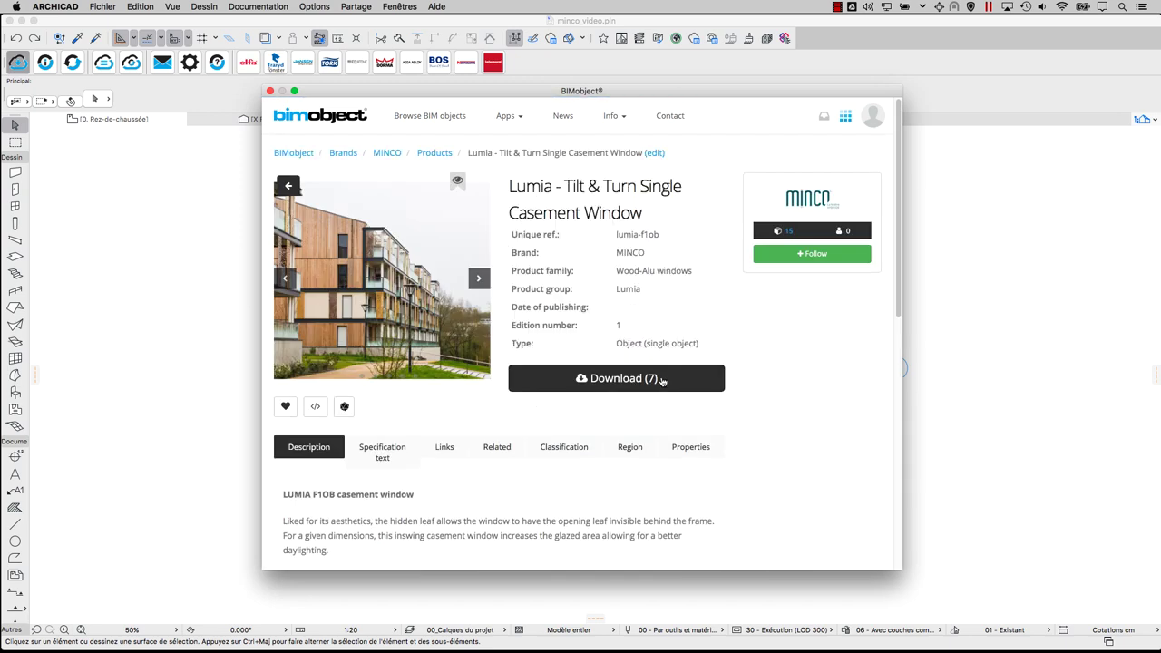
pyautogui.click(662, 380)
pyautogui.click(590, 232)
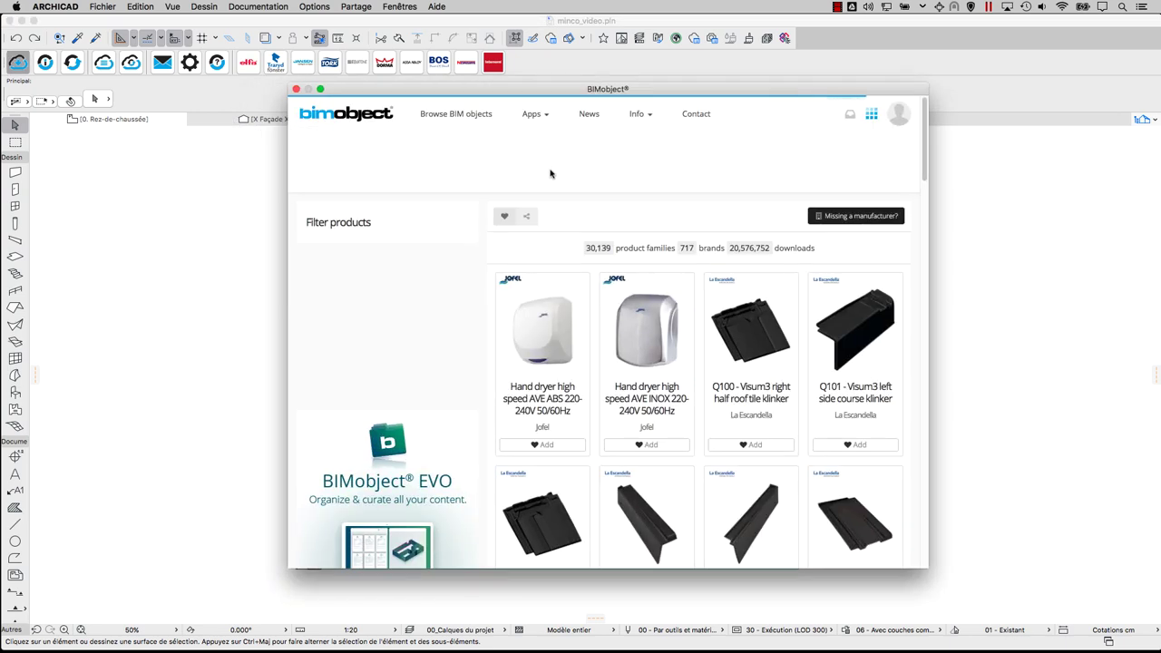
# Search 'minco lumia' again and download the Lumia window's ArchiCAD version a second time.
pyautogui.write('minco lumia')
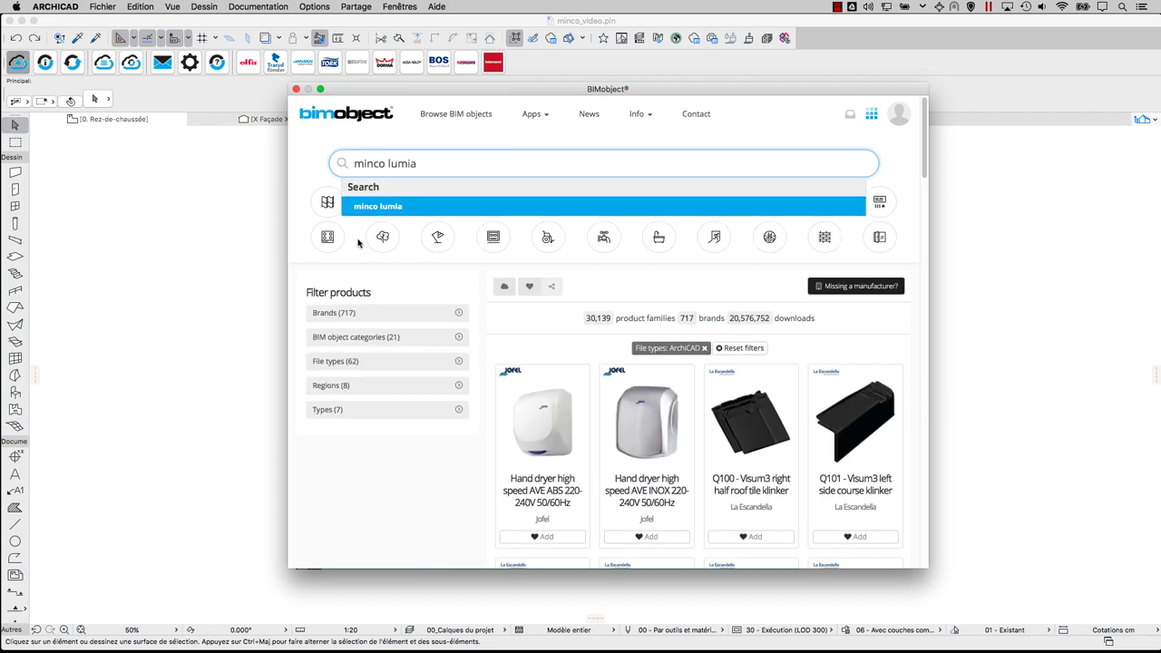
pyautogui.press('Return')
pyautogui.click(583, 474)
pyautogui.click(607, 376)
pyautogui.click(596, 226)
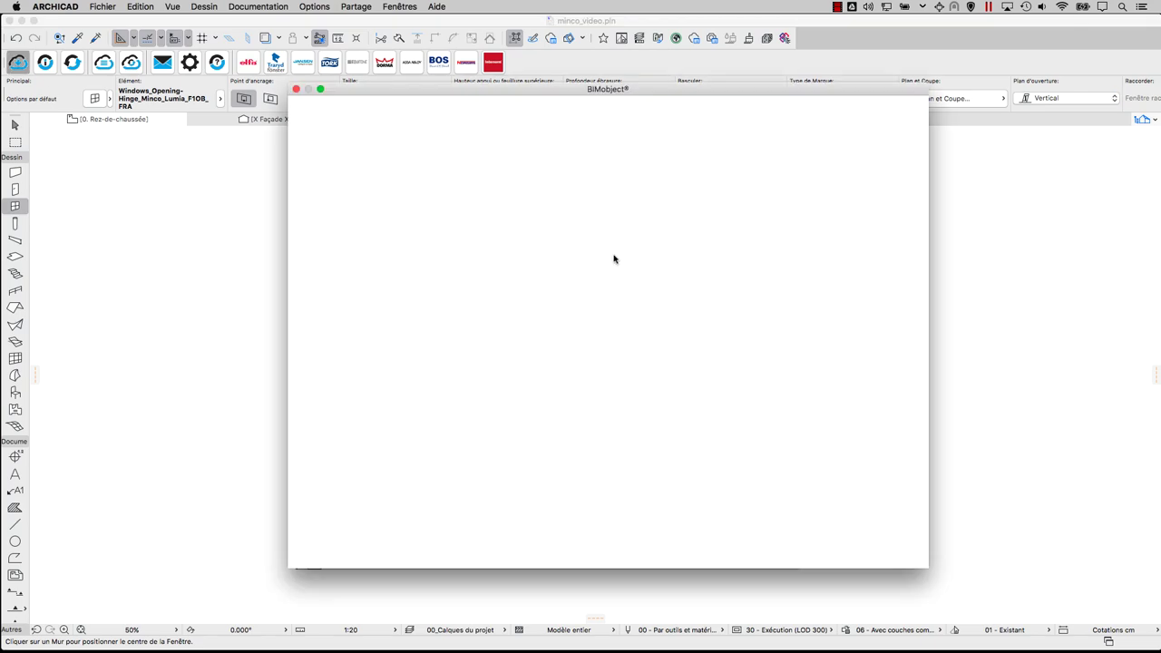
# Search 'minco poe' and place the MINCO double outswing door in the top wall.
pyautogui.write('minco poe')
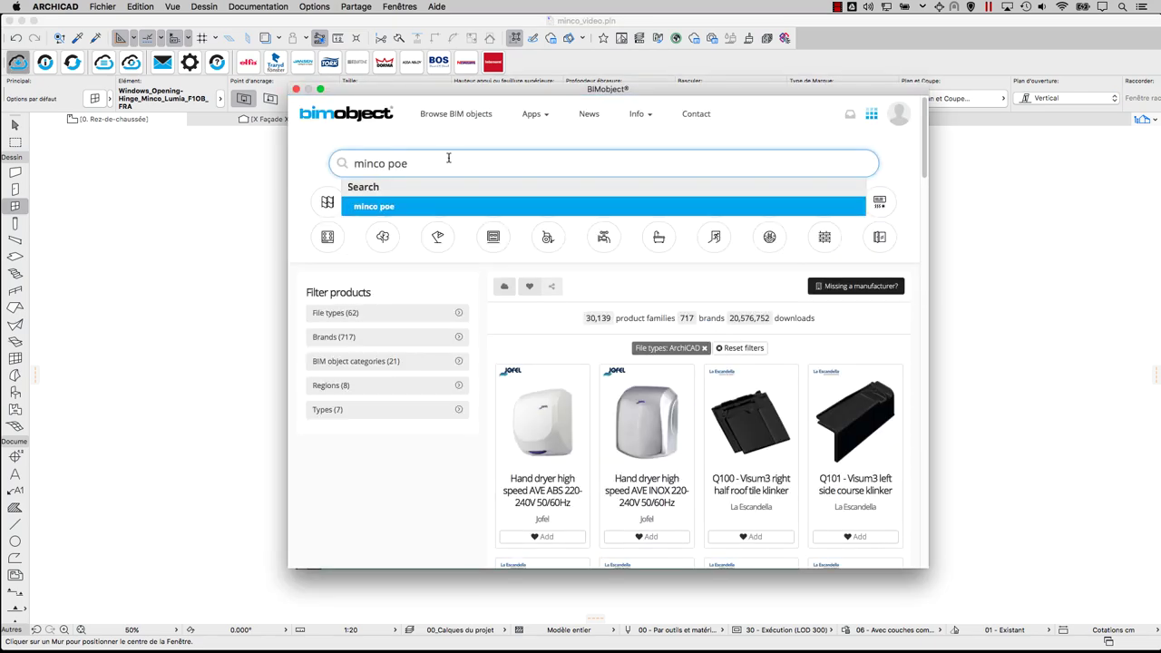
pyautogui.press('Return')
pyautogui.click(633, 453)
pyautogui.click(436, 304)
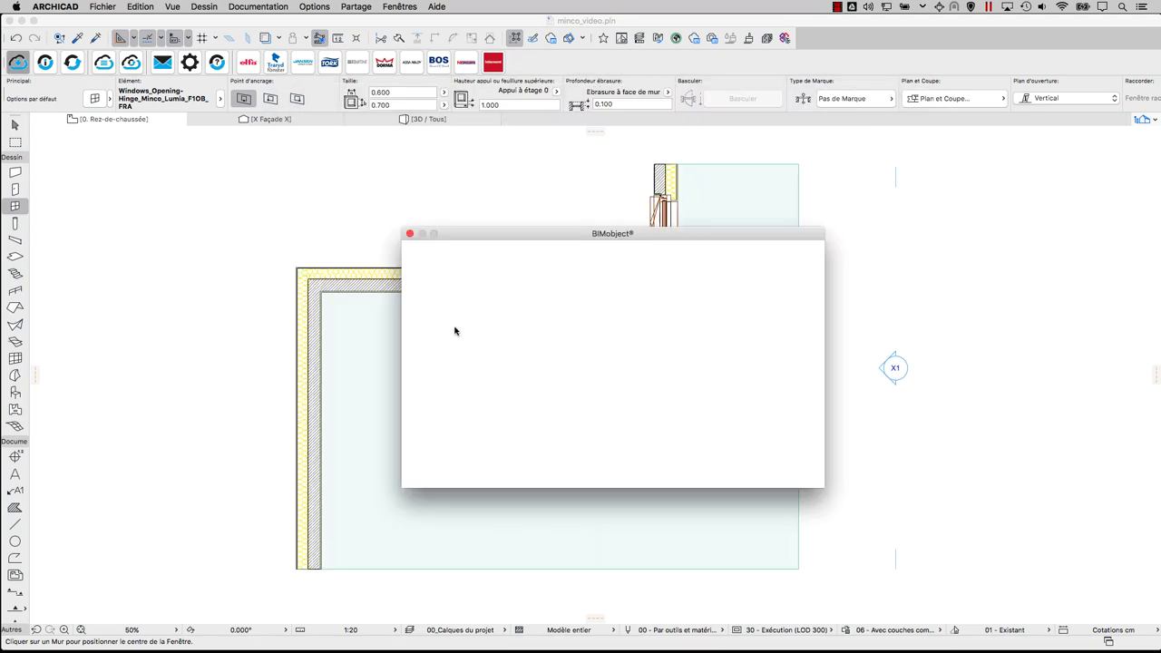
pyautogui.click(493, 290)
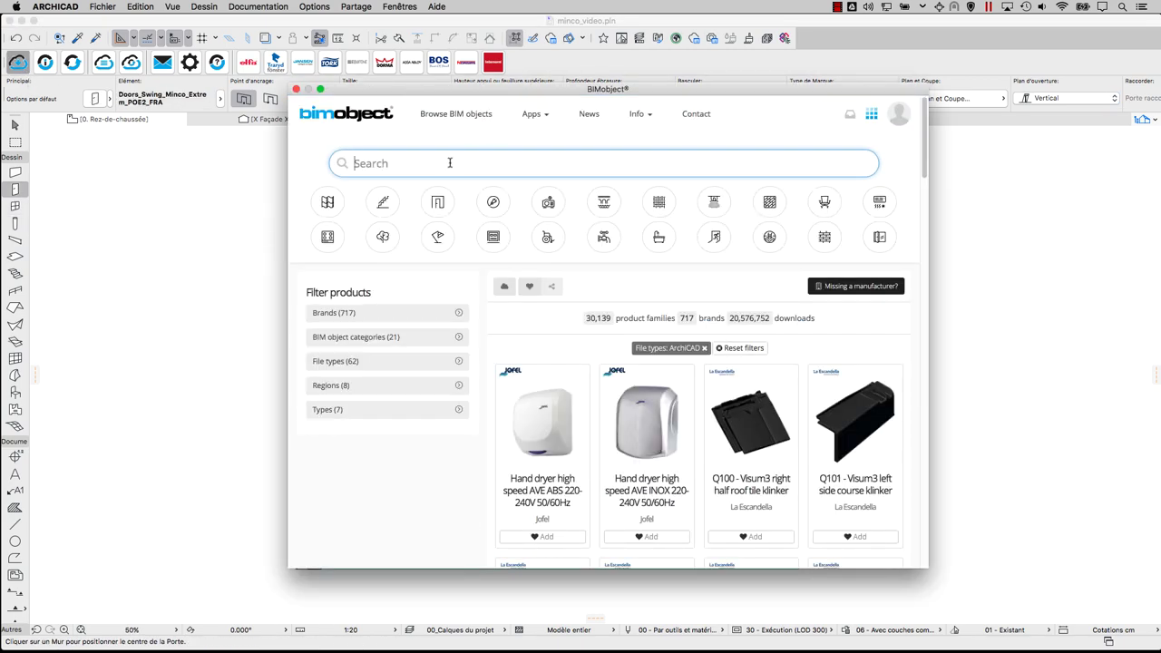
# Search 'minco f1ob' and place the Tonus tilt-and-turn window in the left wall.
pyautogui.write('minco f1ob')
pyautogui.press('Return')
pyautogui.click(658, 497)
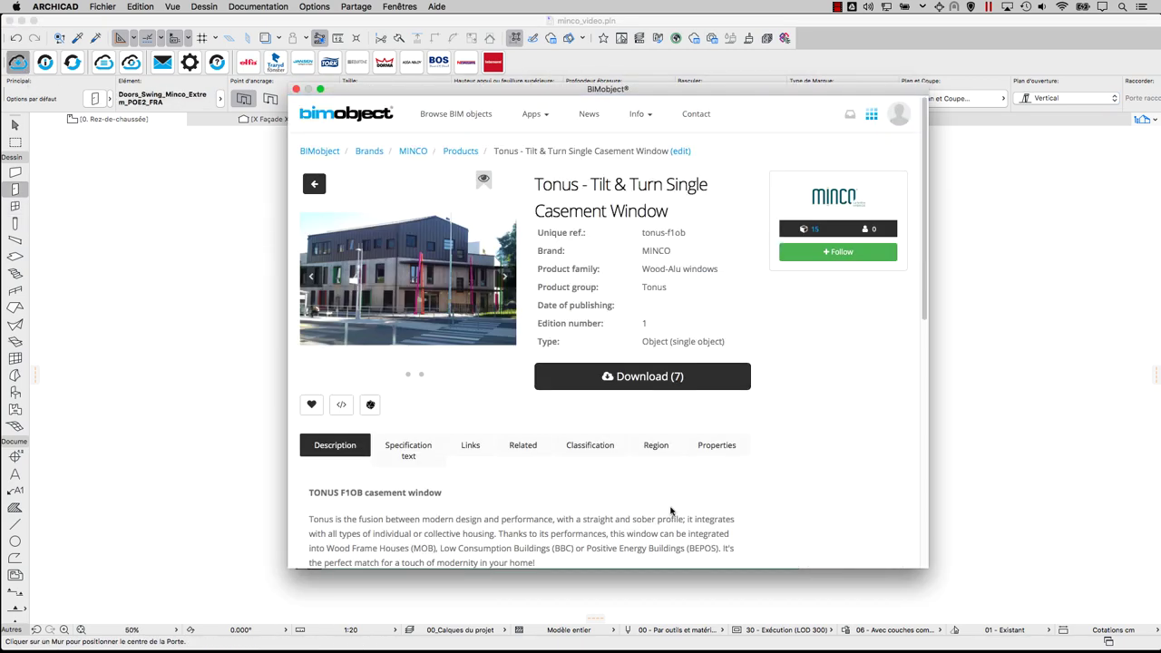
pyautogui.click(686, 385)
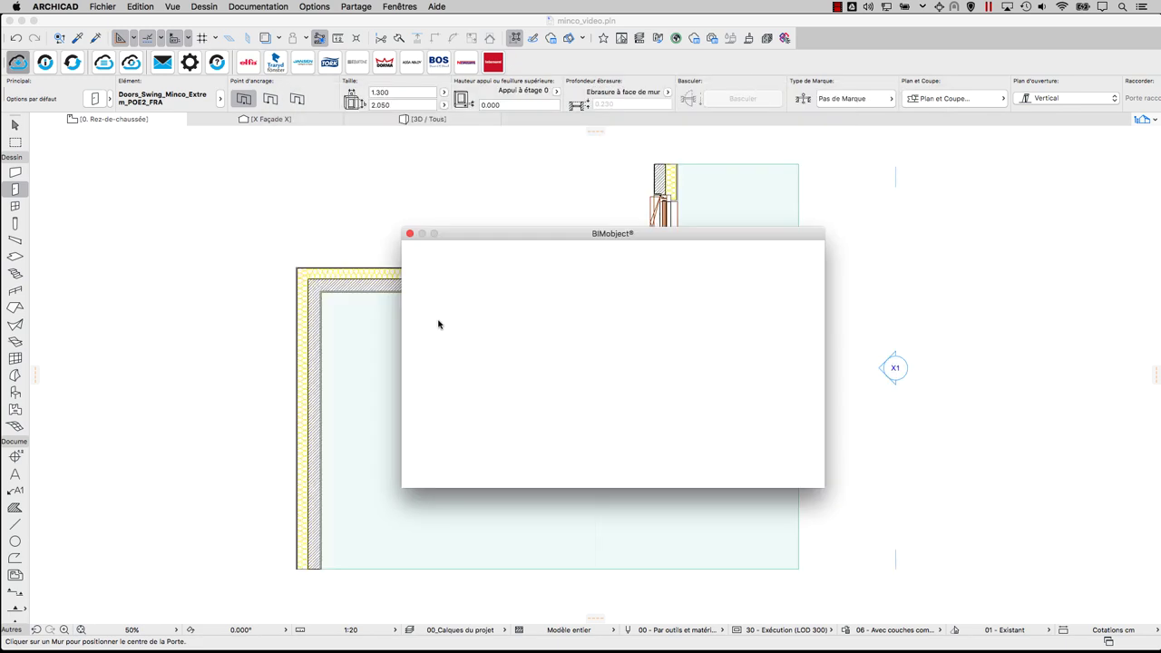
pyautogui.click(318, 422)
pyautogui.scroll(3, 299, 426)
pyautogui.scroll(2, 299, 427)
# Give the Tonus window Bronze 1247 ST exterior and sill finishes and Pin 6033 interior.
pyautogui.scroll(1, 288, 485)
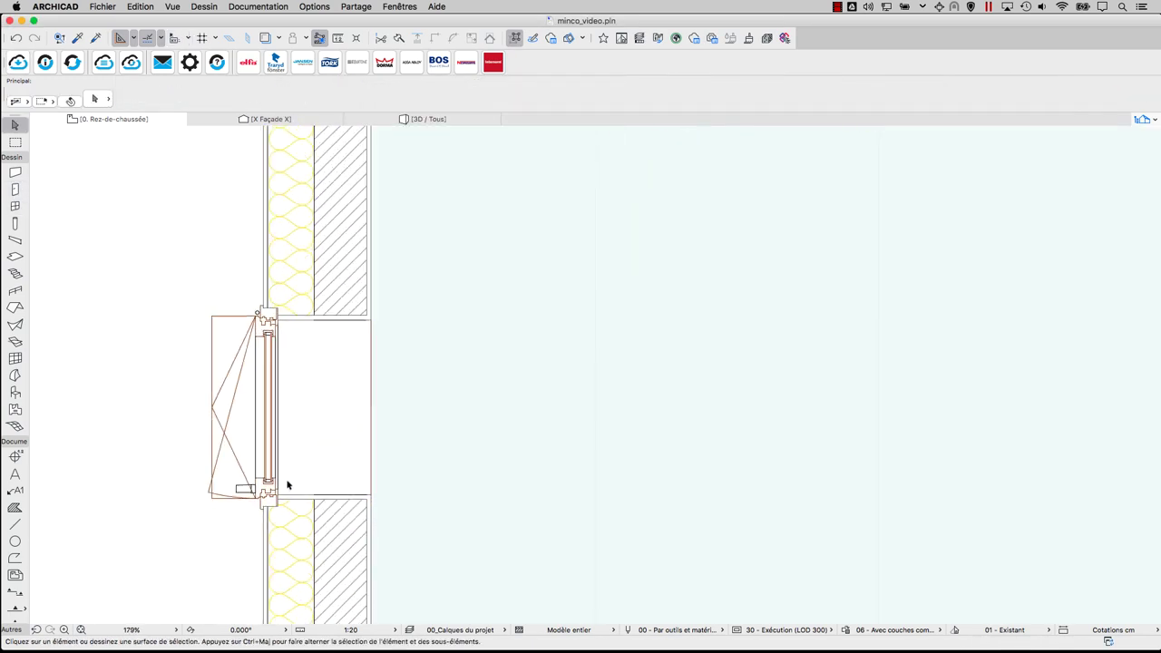
pyautogui.click(272, 343)
pyautogui.click(94, 98)
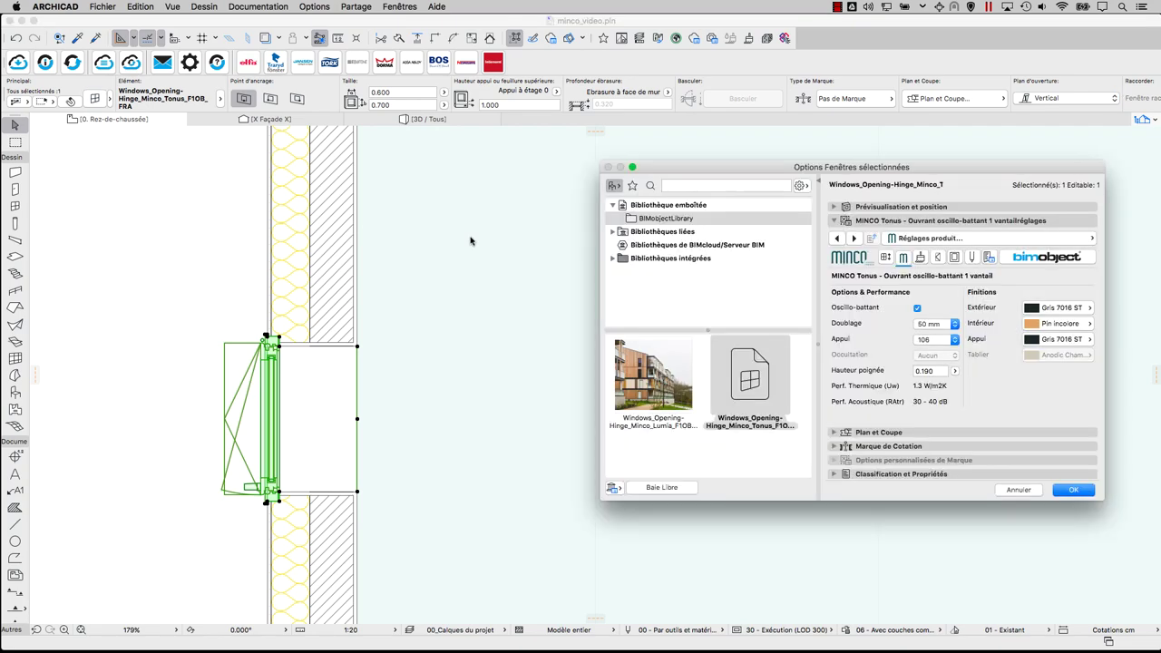
pyautogui.moveTo(793, 174); pyautogui.dragTo(754, 189)
pyautogui.click(1026, 327)
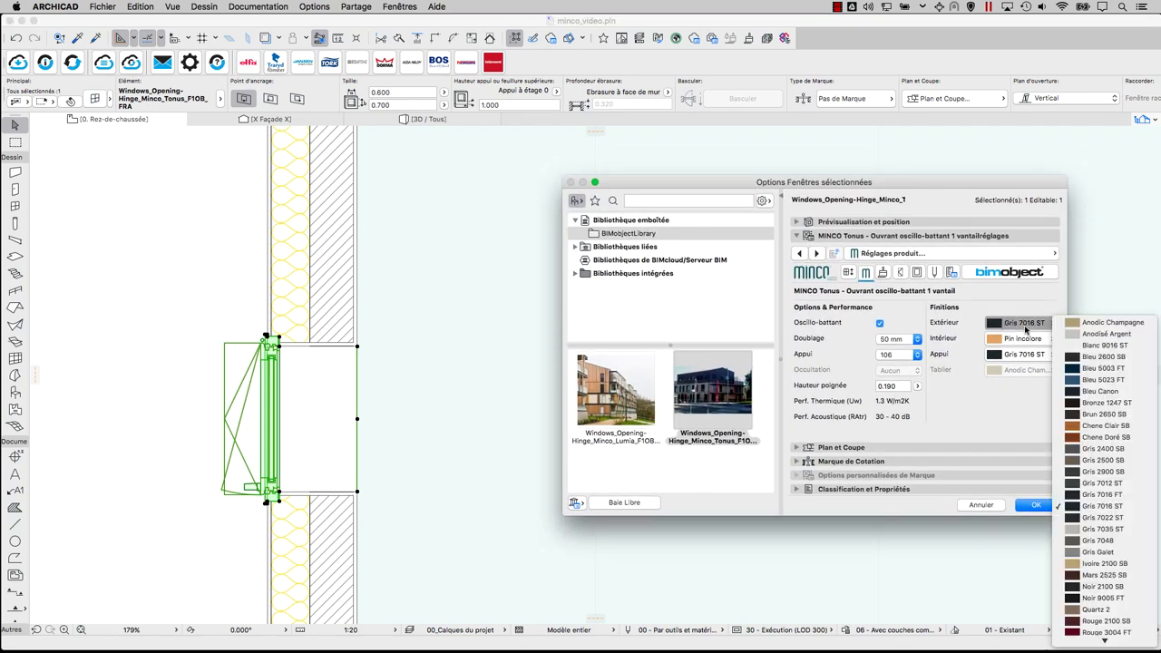
pyautogui.click(1108, 405)
pyautogui.click(1039, 339)
pyautogui.click(1102, 441)
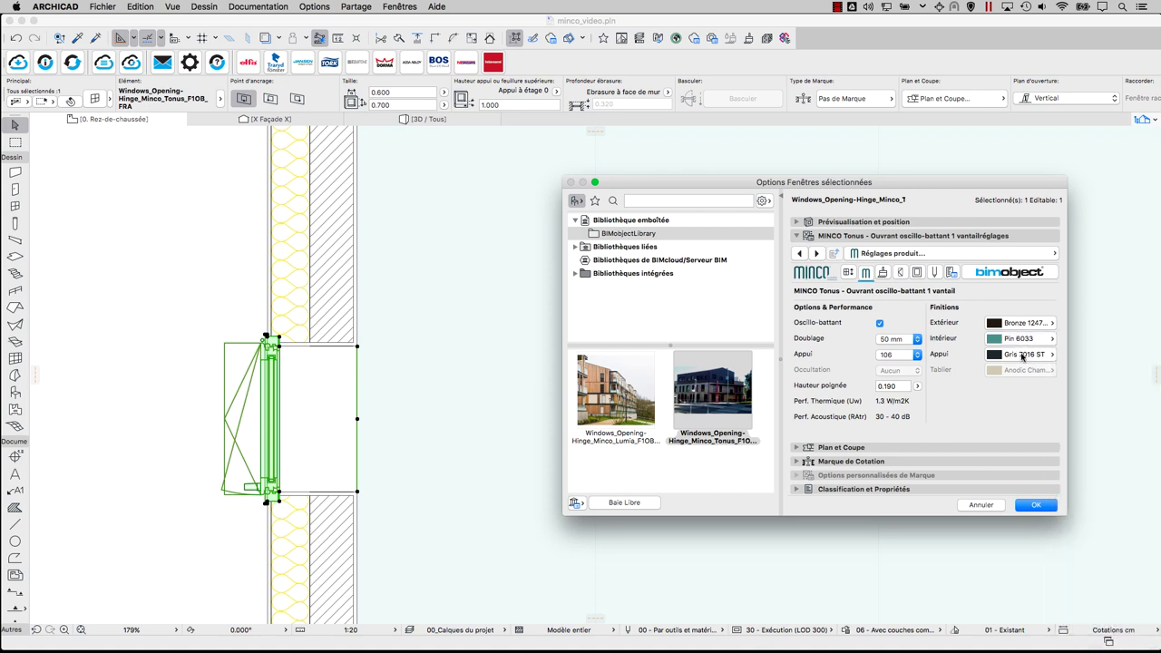
pyautogui.click(1025, 354)
pyautogui.click(1107, 434)
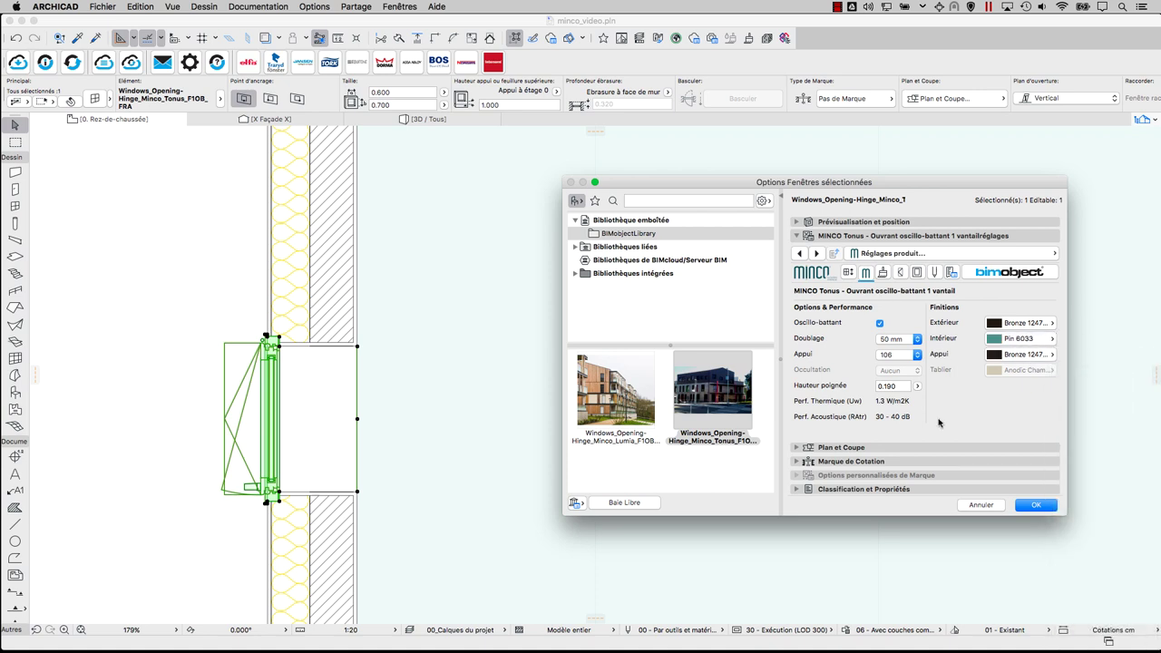
# Set the lining to 160 mm, the sill to 196 and add a VR Demi-Linteau roller shutter.
pyautogui.click(917, 340)
pyautogui.click(903, 426)
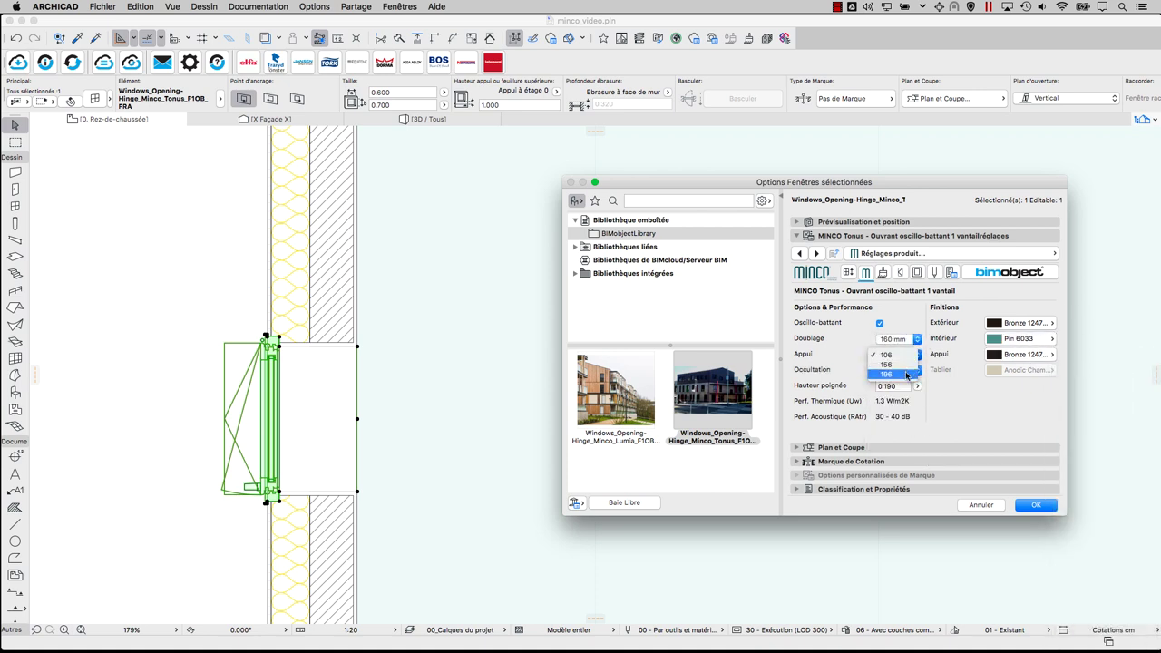
pyautogui.click(915, 373)
pyautogui.click(914, 401)
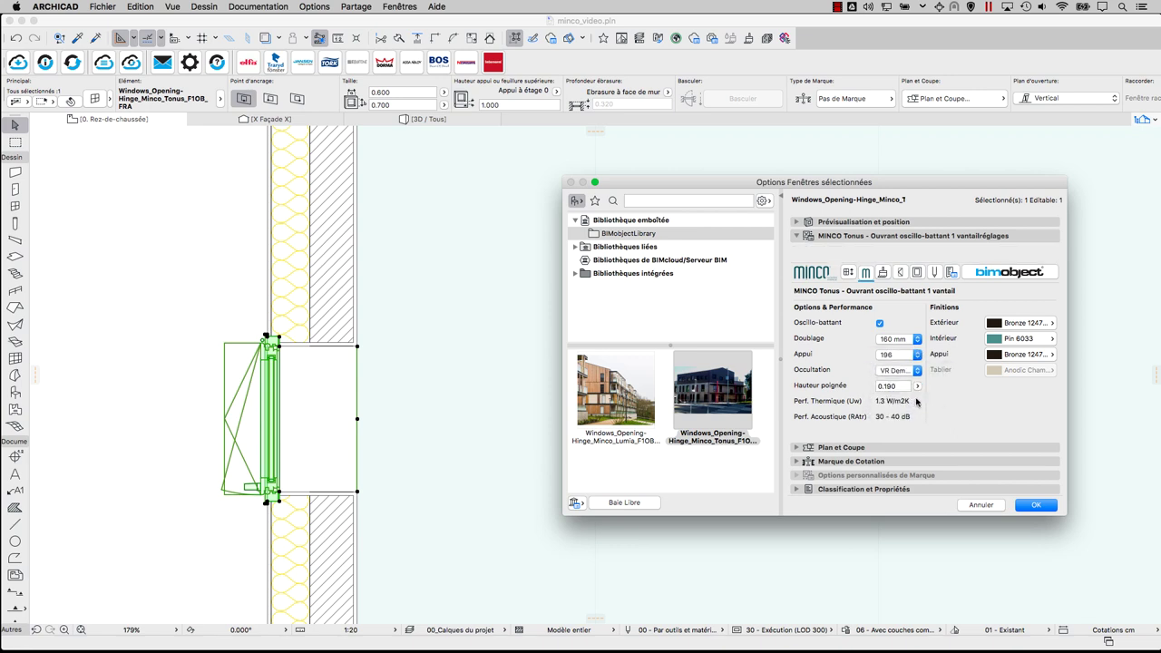
pyautogui.click(917, 386)
pyautogui.click(937, 420)
# Apply the window settings, then review and set the window's 3D and 2D detail levels.
pyautogui.click(1034, 505)
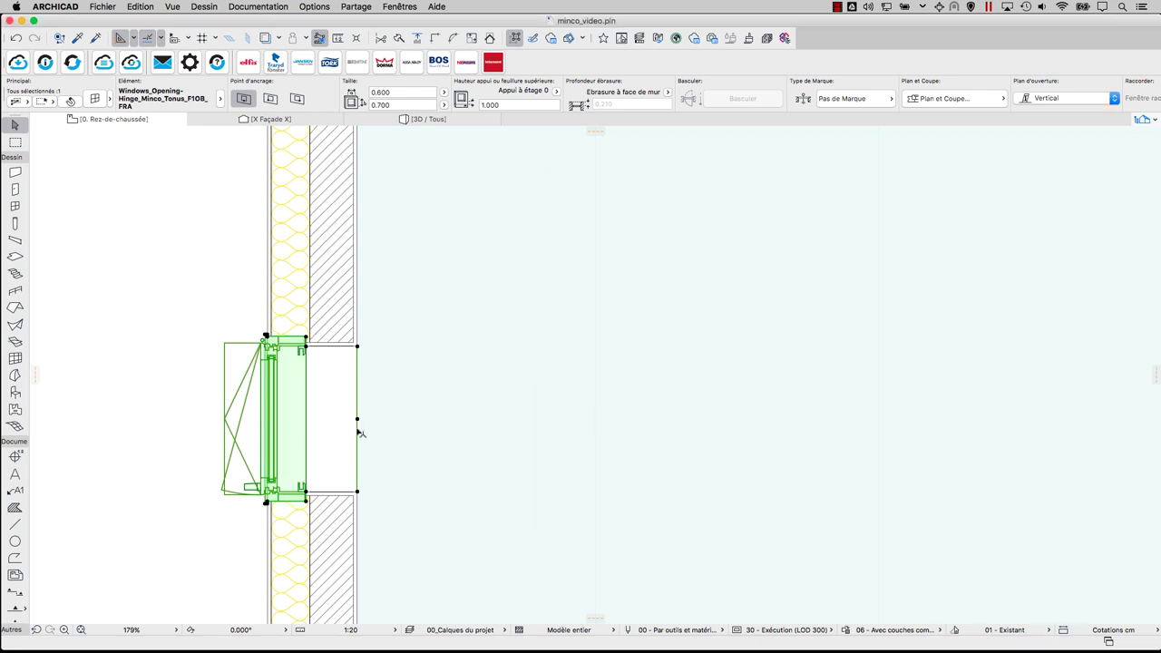
pyautogui.scroll(3, 420, 448)
pyautogui.click(418, 216)
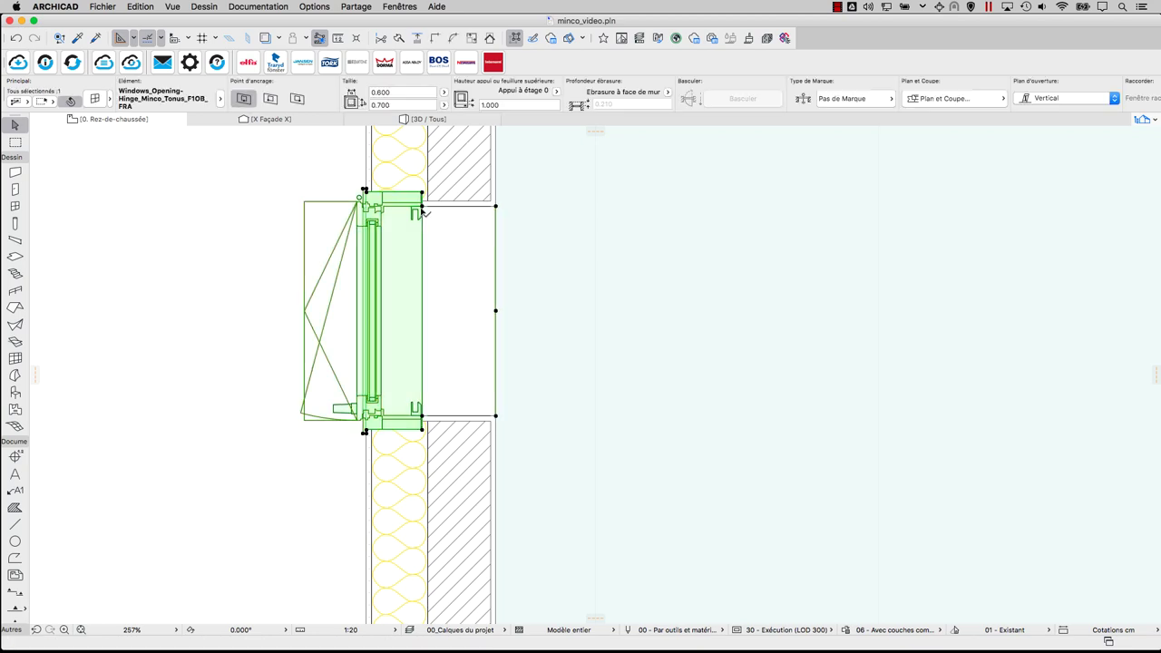
pyautogui.click(96, 100)
pyautogui.click(884, 273)
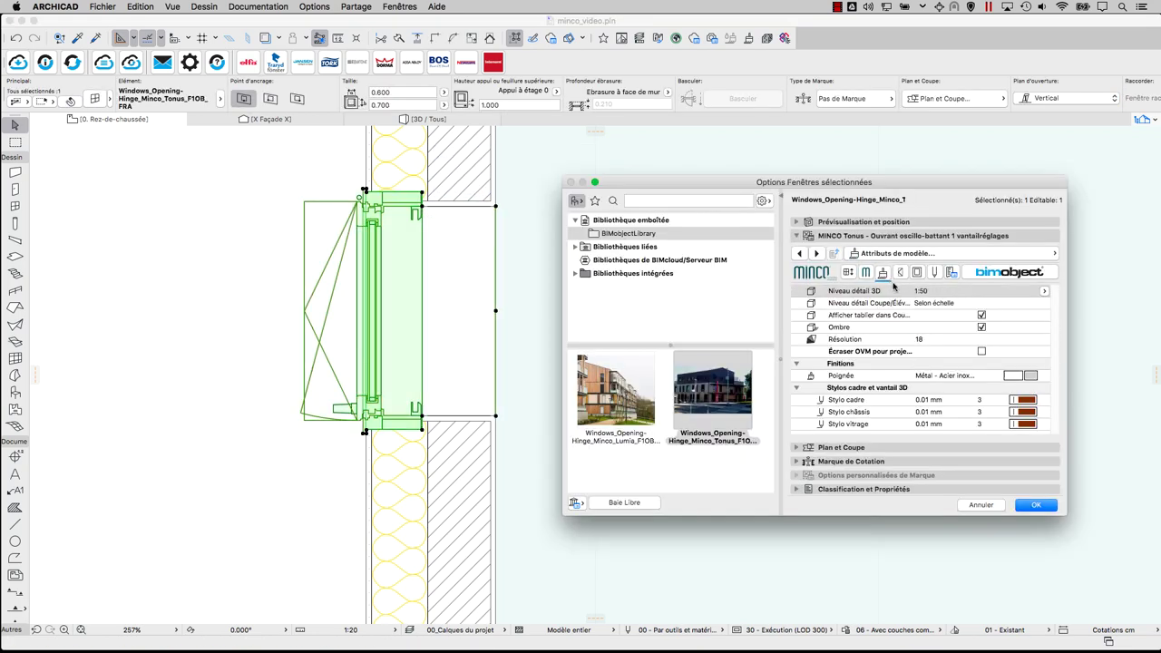
pyautogui.click(1045, 292)
pyautogui.click(1076, 302)
pyautogui.click(935, 273)
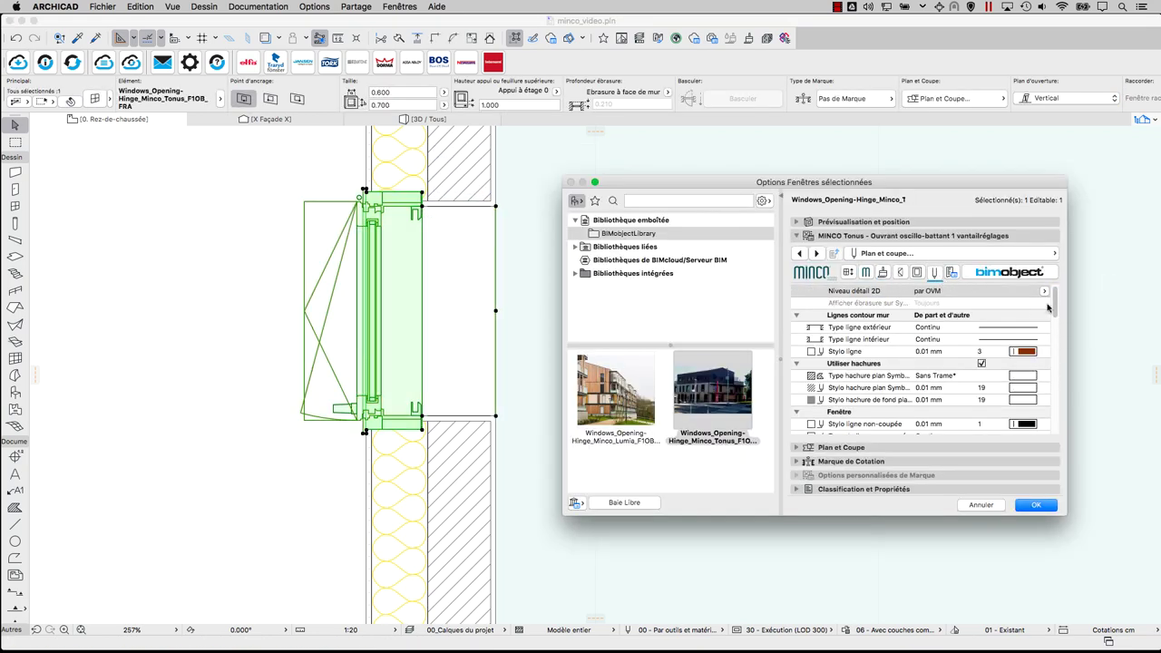
pyautogui.click(1045, 291)
pyautogui.click(1073, 307)
pyautogui.click(1036, 505)
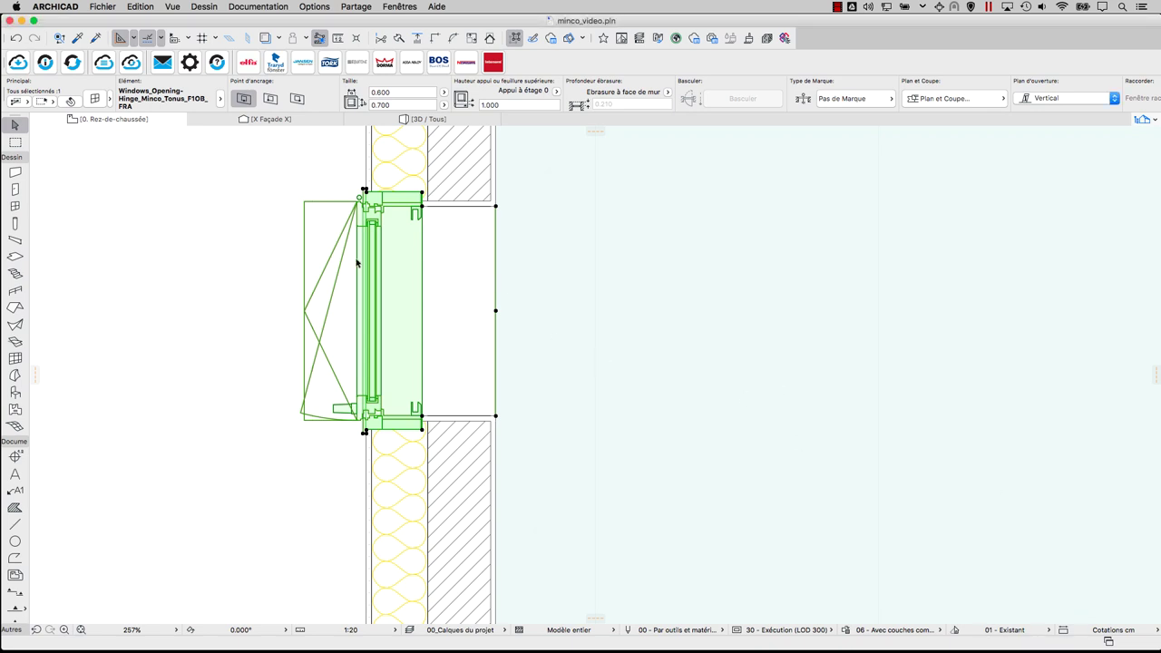
# Change the floor plan scale to 1:50, then to 1:100, and zoom to check the window symbol.
pyautogui.click(272, 230)
pyautogui.scroll(3, 272, 231)
pyautogui.hscroll(-3, 337, 589)
pyautogui.click(350, 630)
pyautogui.click(430, 562)
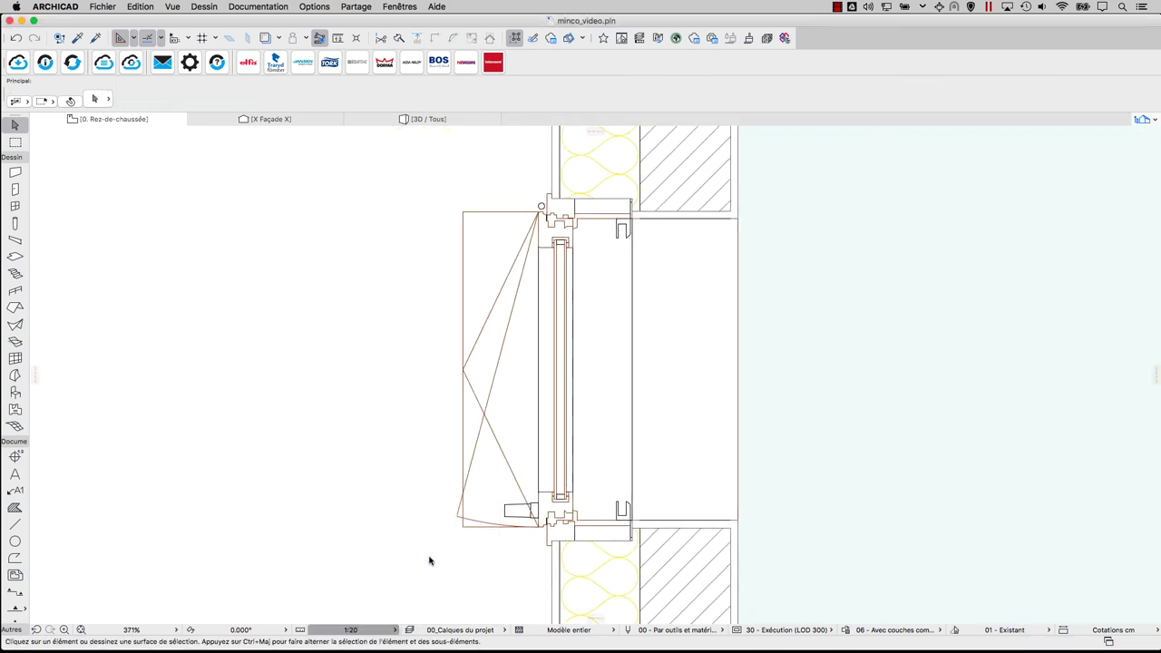
pyautogui.click(350, 629)
pyautogui.click(433, 571)
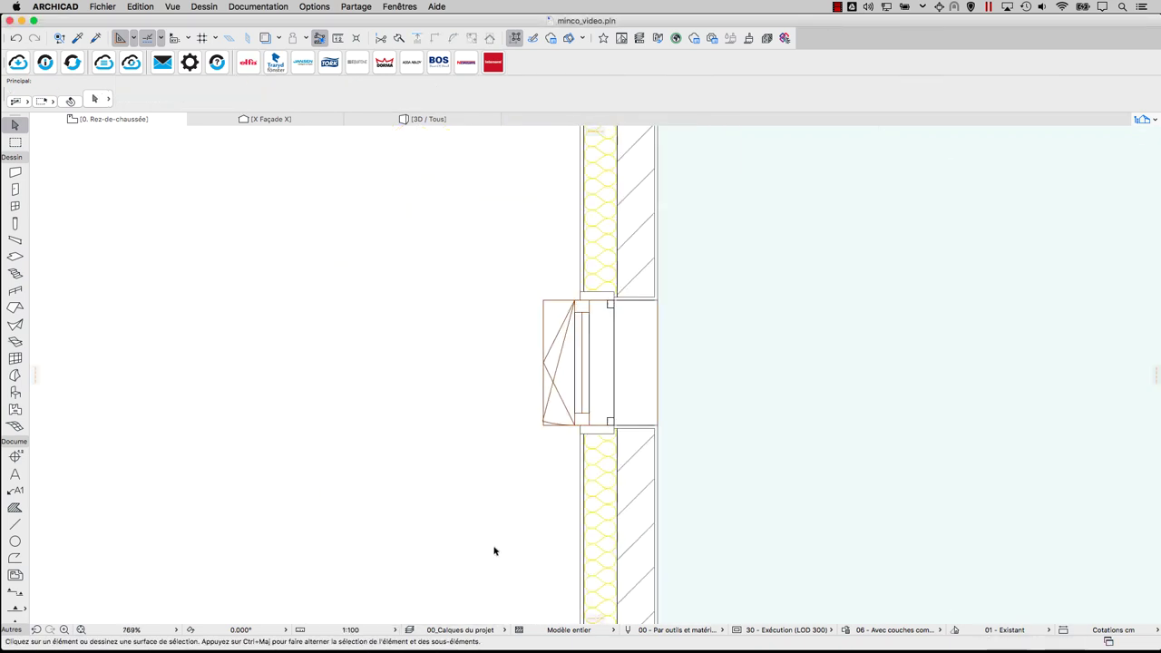
pyautogui.scroll(3, 557, 290)
pyautogui.scroll(-2, 621, 192)
pyautogui.scroll(-1, 544, 355)
pyautogui.scroll(-5, 589, 332)
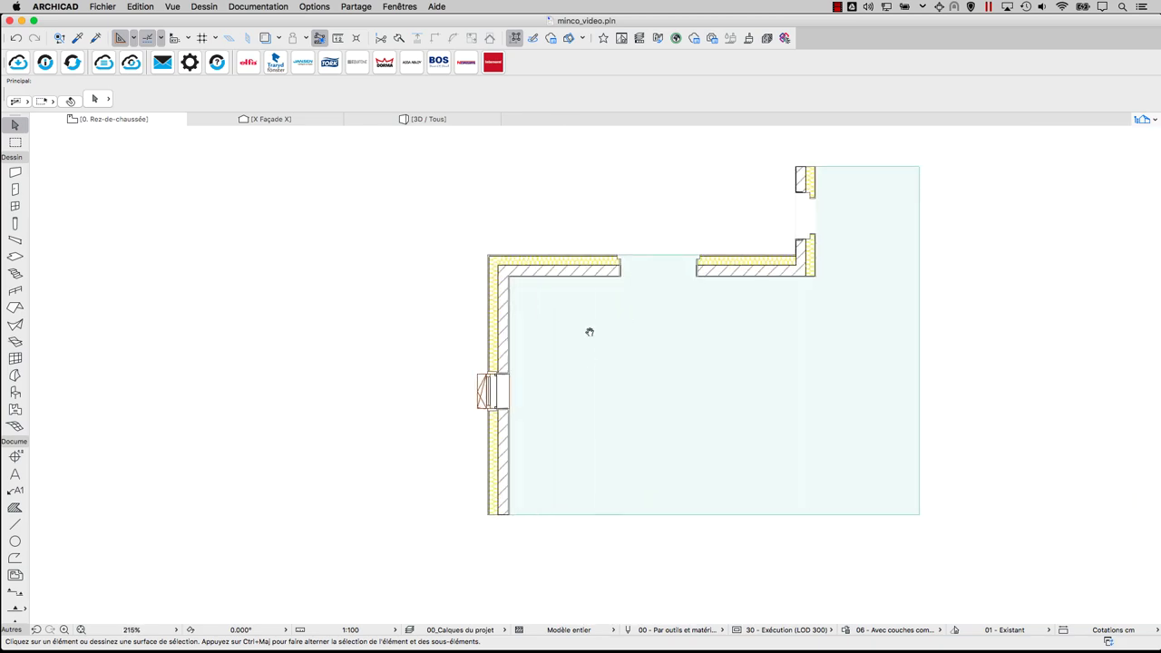
pyautogui.scroll(3, 648, 248)
# Give the double door a 160 mm lining and a VR 225 roller shutter.
pyautogui.scroll(1, 669, 318)
pyautogui.doubleClick(670, 318)
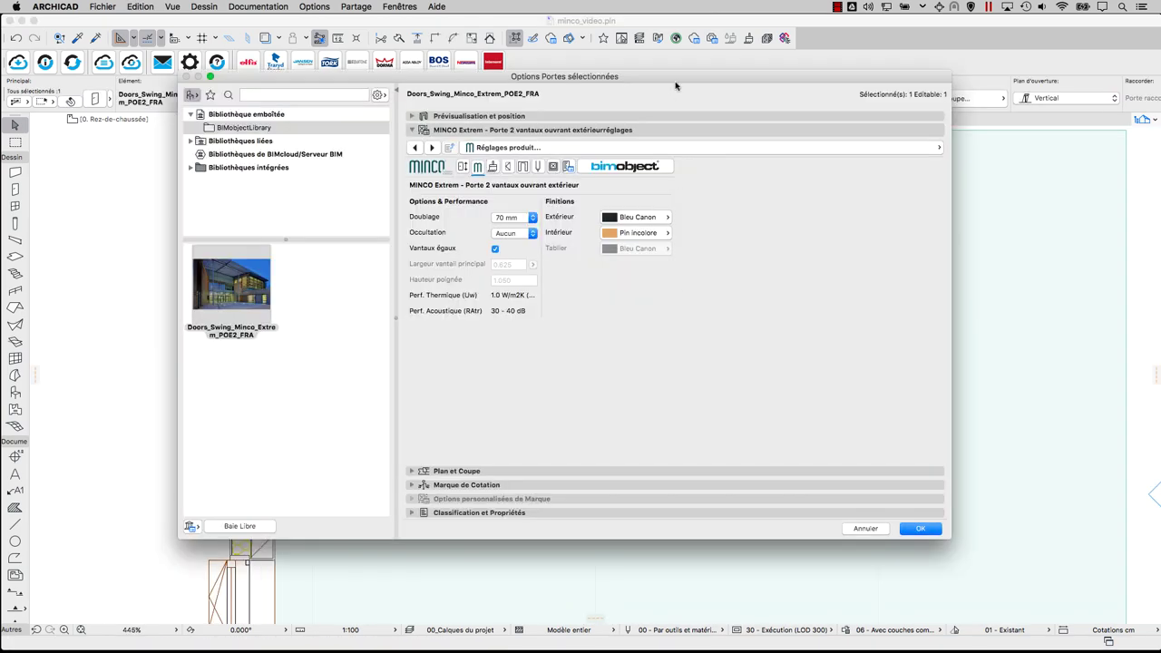
pyautogui.moveTo(947, 73); pyautogui.dragTo(686, 76)
pyautogui.moveTo(435, 77); pyautogui.dragTo(859, 75)
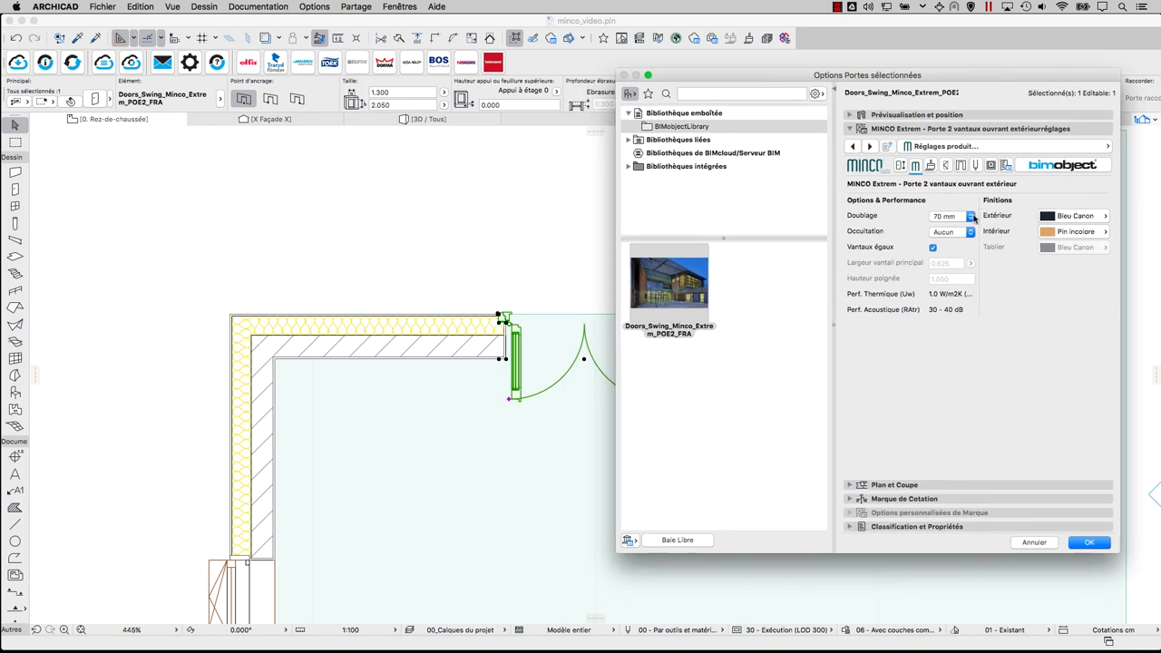
pyautogui.click(950, 216)
pyautogui.click(945, 293)
pyautogui.click(948, 231)
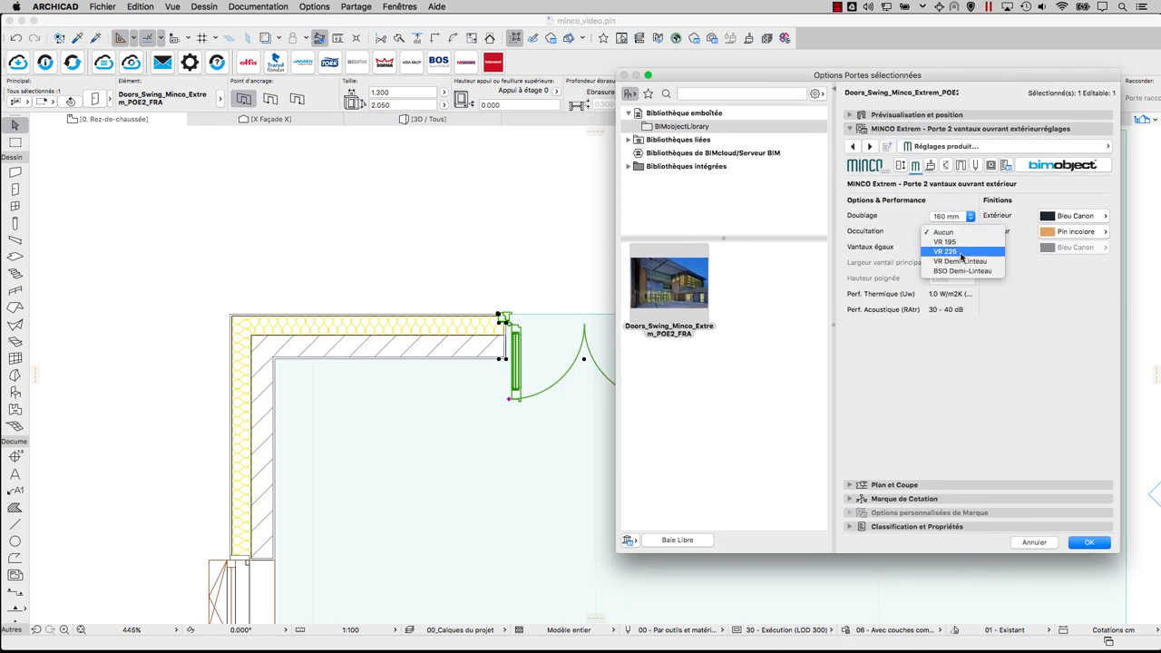
pyautogui.click(934, 243)
pyautogui.moveTo(972, 75); pyautogui.dragTo(996, 80)
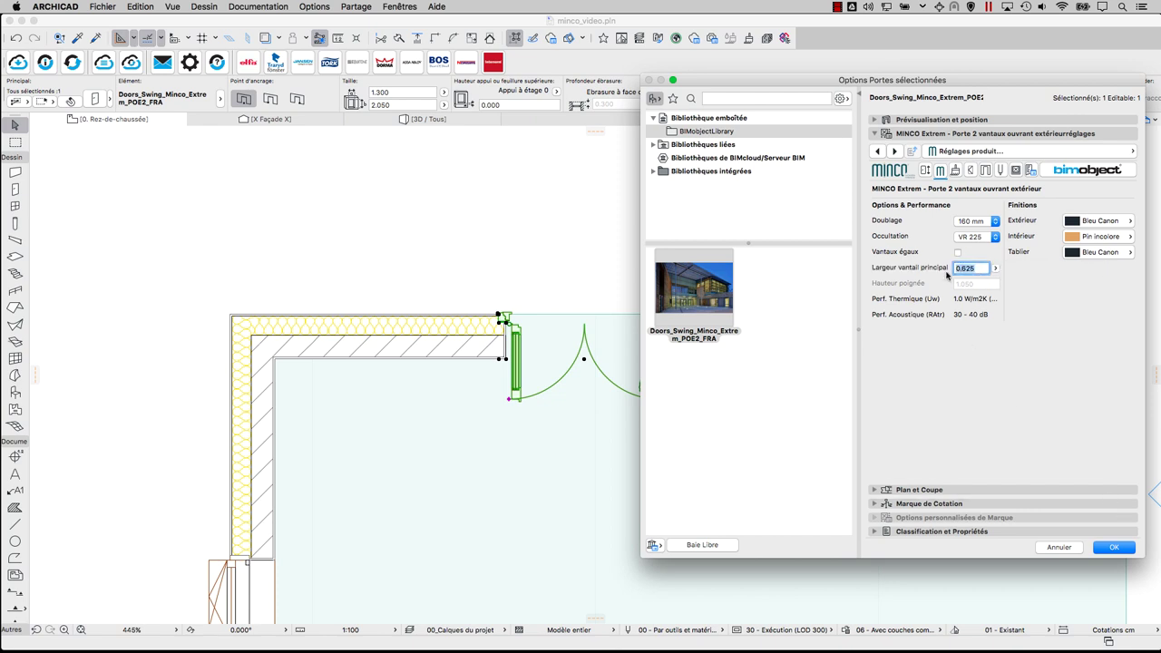
pyautogui.click(1114, 547)
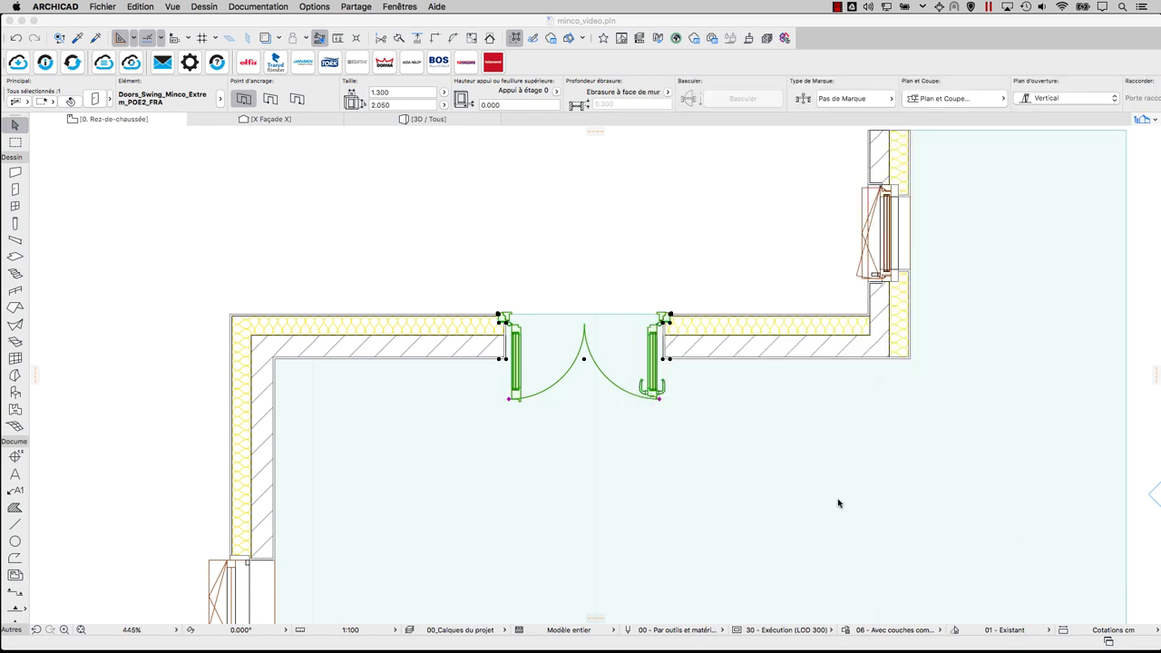
# Set the double door's 2D detail level to Désactivé.
pyautogui.scroll(3, 837, 500)
pyautogui.scroll(3, 614, 396)
pyautogui.scroll(2, 653, 392)
pyautogui.press('super+t')
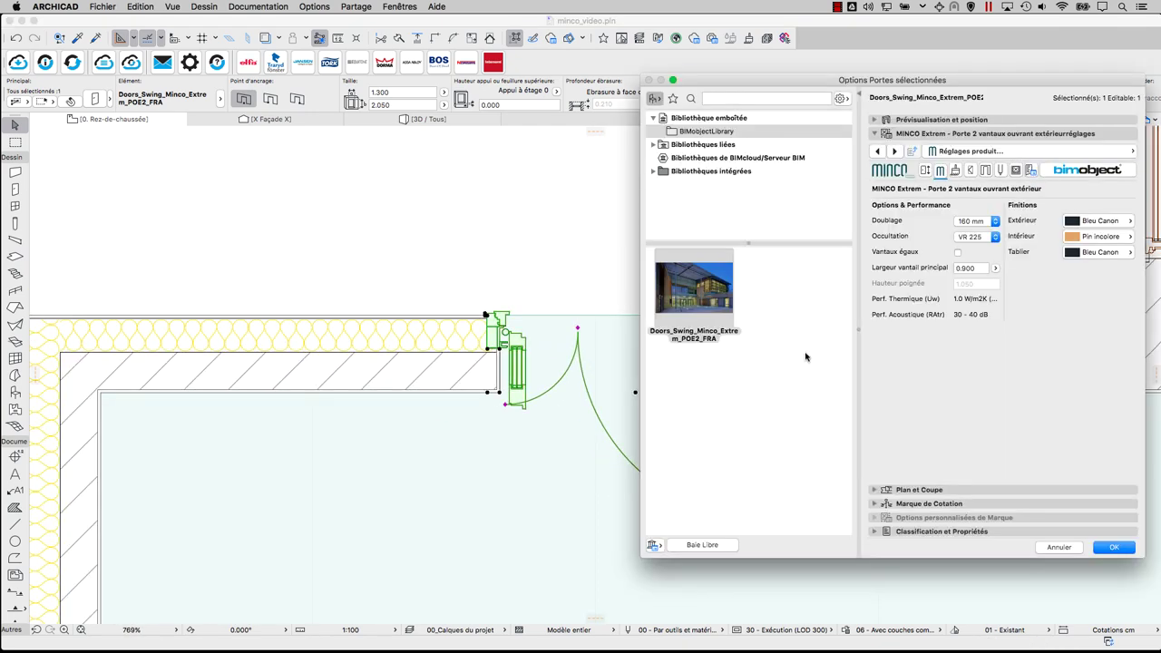
pyautogui.moveTo(898, 82); pyautogui.dragTo(839, 110)
pyautogui.click(1067, 221)
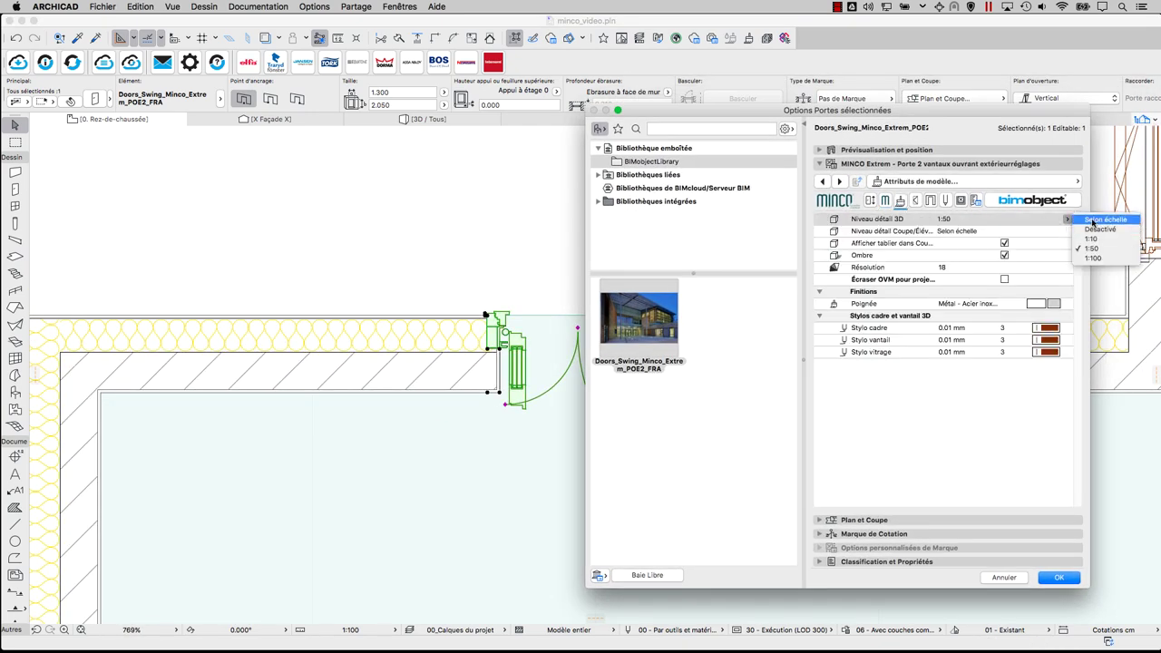
pyautogui.click(946, 200)
pyautogui.click(1067, 222)
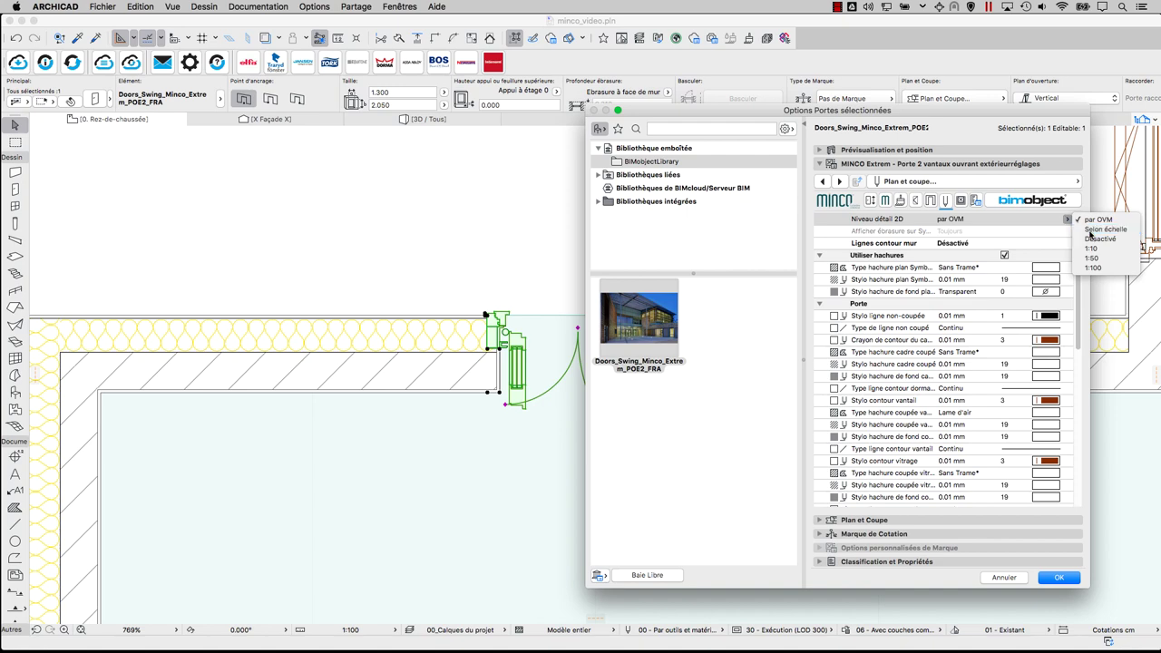
pyautogui.click(1100, 239)
pyautogui.click(1062, 577)
pyautogui.press('Escape')
pyautogui.scroll(-5, 767, 345)
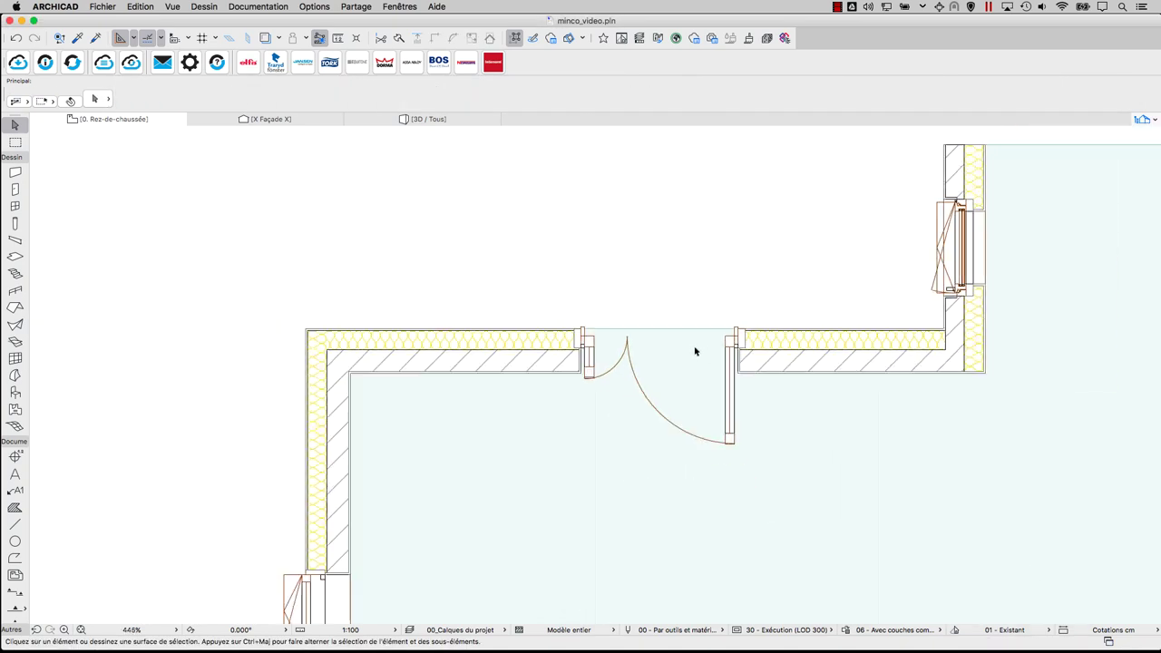
# Choose a 2D detail level for the right-wall window in its plan settings.
pyautogui.doubleClick(767, 276)
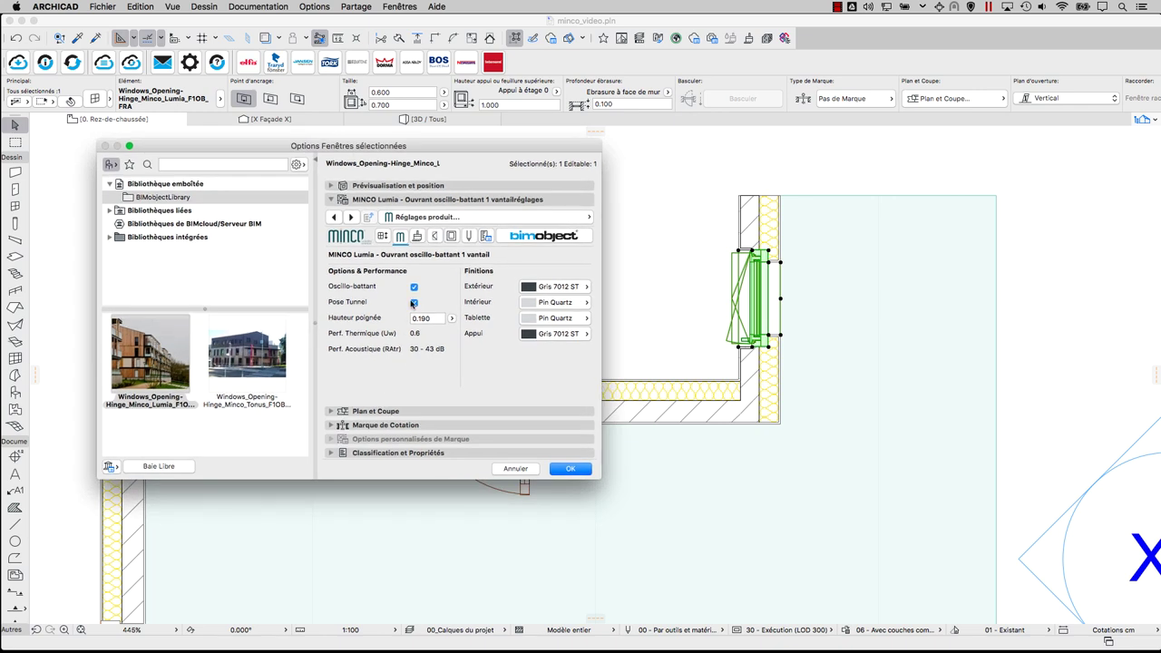
pyautogui.click(468, 236)
pyautogui.click(579, 255)
pyautogui.click(613, 262)
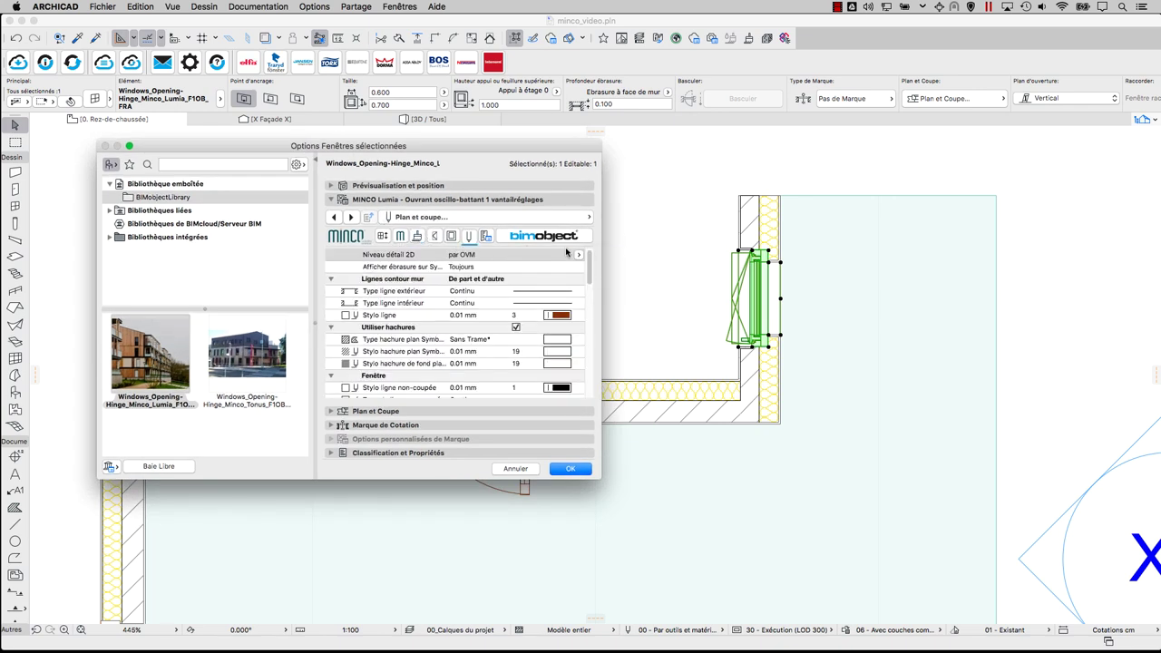
pyautogui.click(579, 255)
pyautogui.click(672, 262)
# Finish the window in Chene Clair SB outside, Chene Gypse inside, Chene Cumin tablet, Rouge 3004 FT sill.
pyautogui.click(400, 236)
pyautogui.click(554, 287)
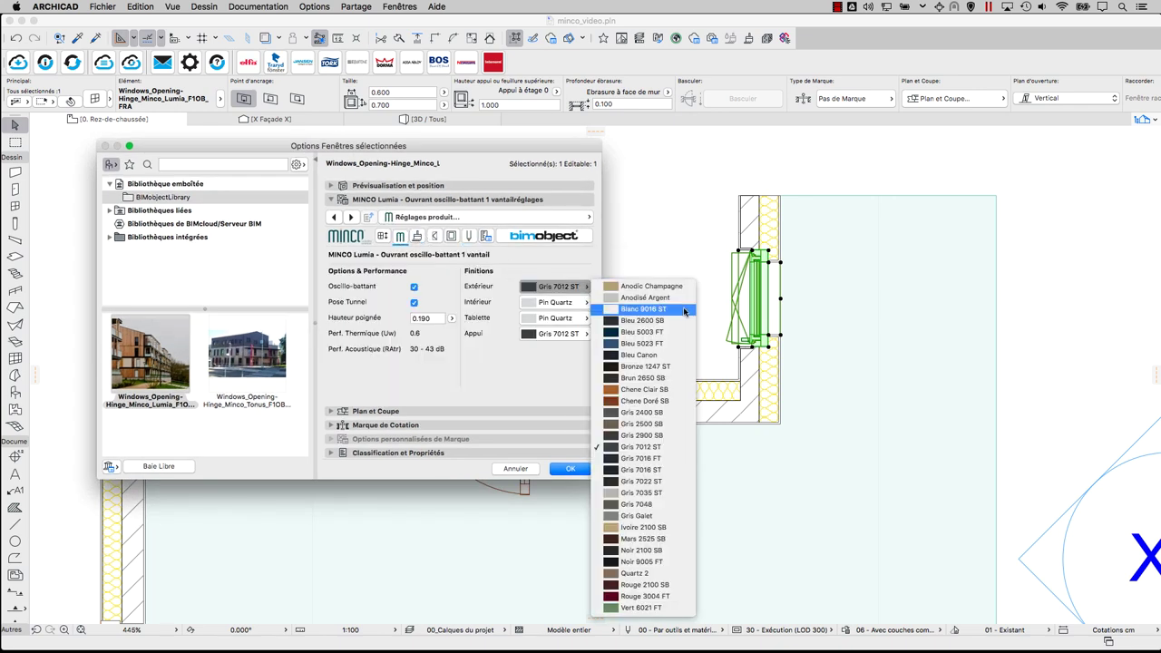
pyautogui.click(644, 390)
pyautogui.click(555, 302)
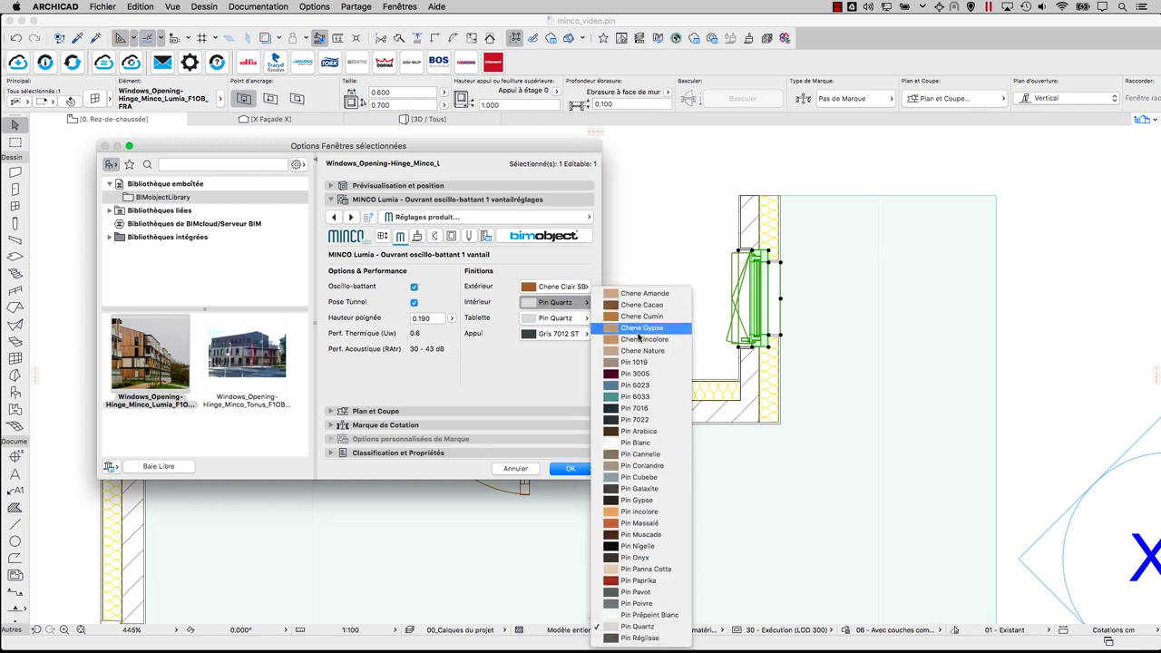
pyautogui.click(639, 330)
pyautogui.click(555, 318)
pyautogui.click(642, 338)
pyautogui.click(555, 334)
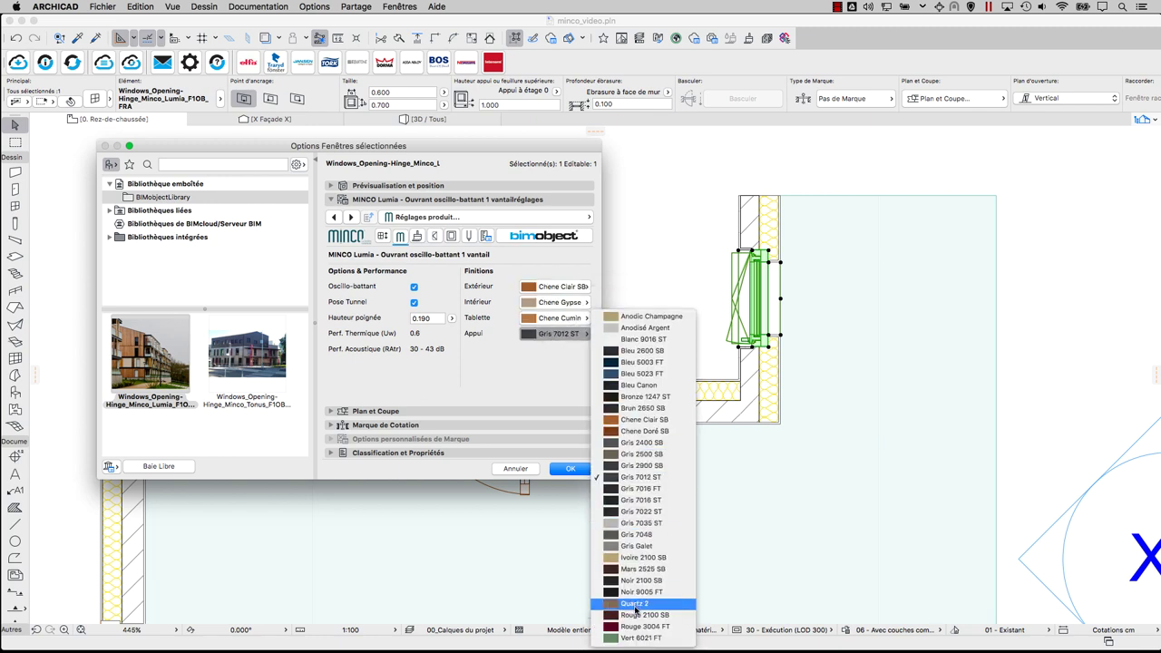
pyautogui.click(640, 626)
pyautogui.click(570, 469)
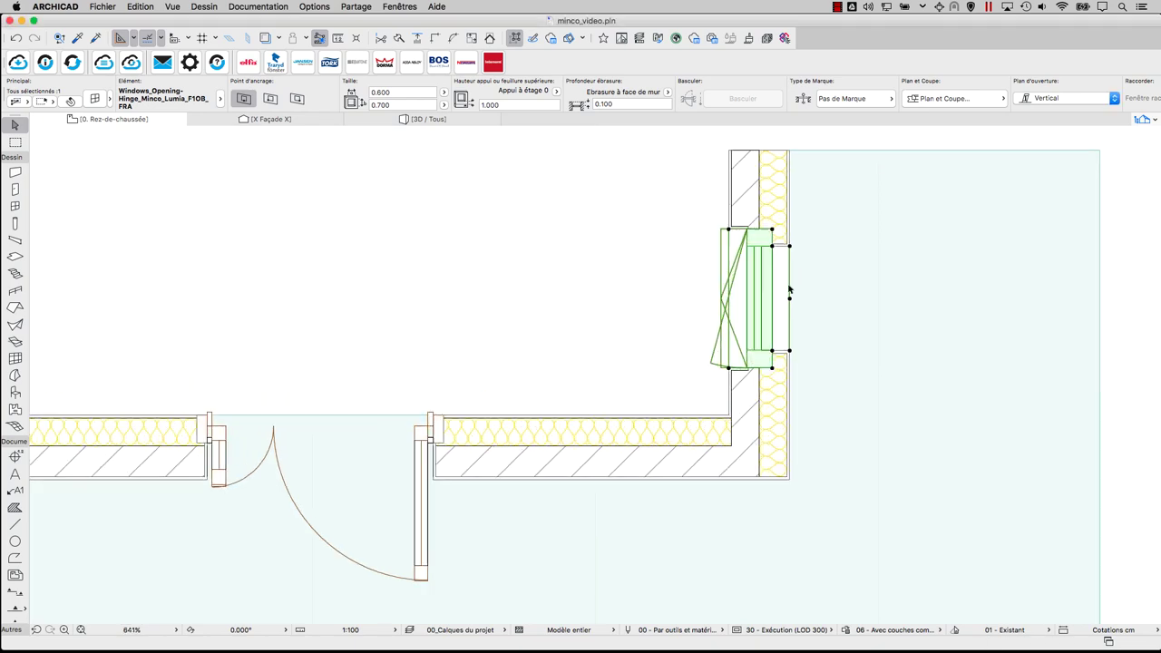
# Set the plan drawing scale to 1:50.
pyautogui.scroll(5, 775, 295)
pyautogui.click(363, 631)
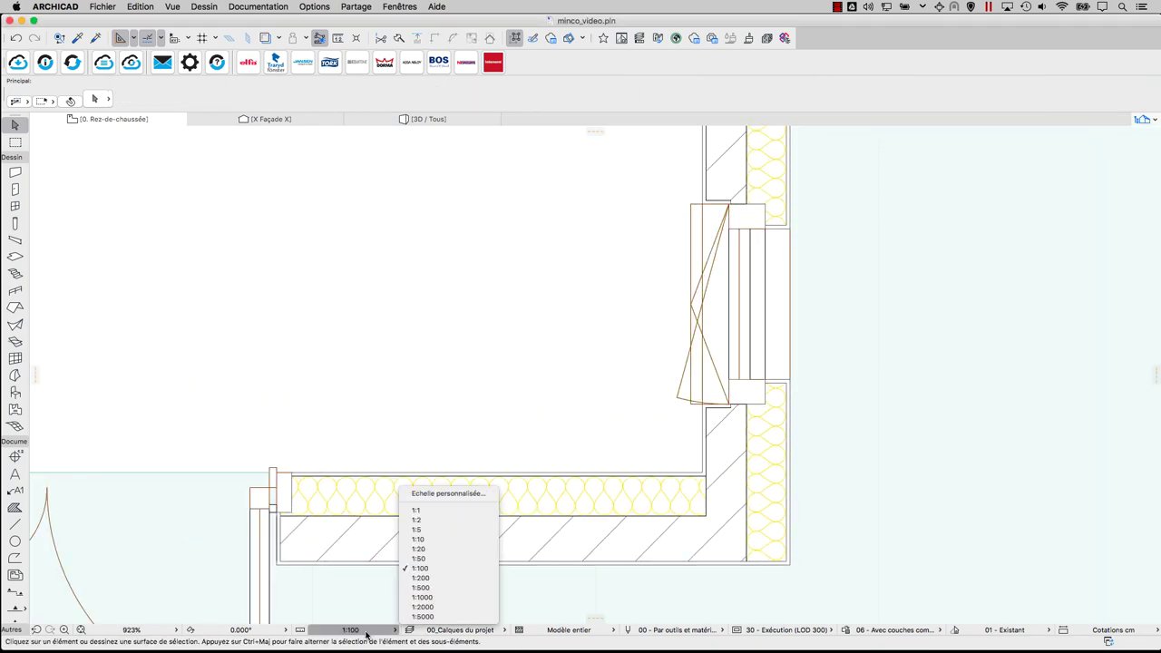
pyautogui.click(418, 559)
pyautogui.scroll(-3, 762, 389)
# Resize the Lumia window to 1.000 by 1.000 from the Info Box.
pyautogui.hscroll(2, 716, 416)
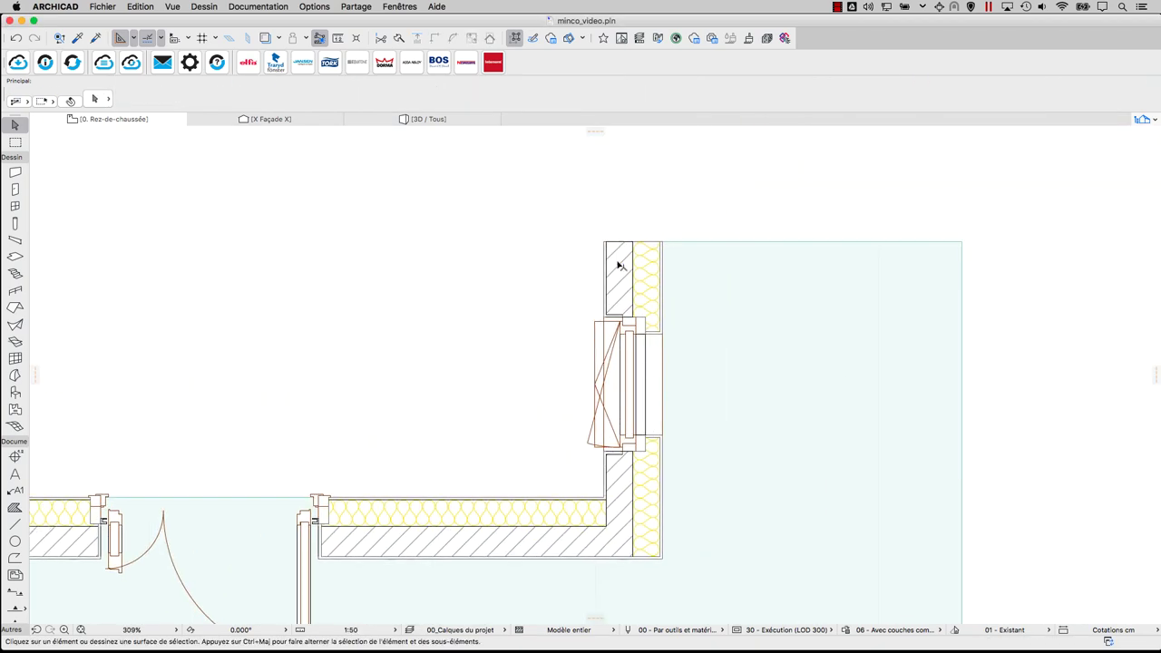
pyautogui.click(643, 346)
pyautogui.click(496, 93)
pyautogui.click(374, 94)
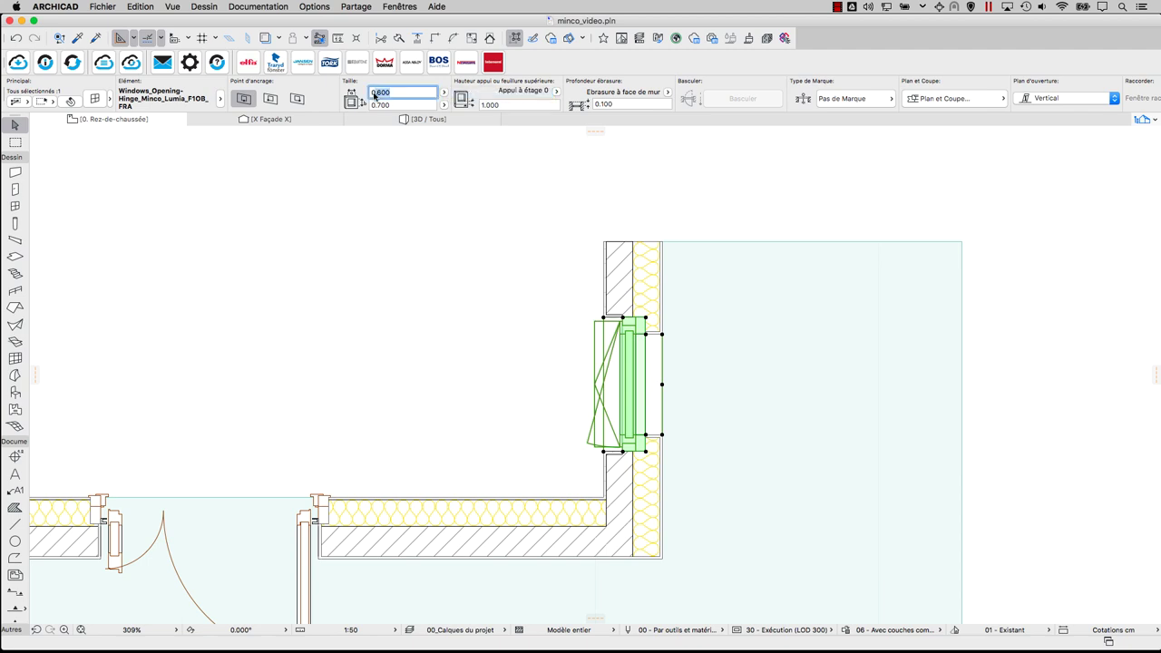
pyautogui.write('1')
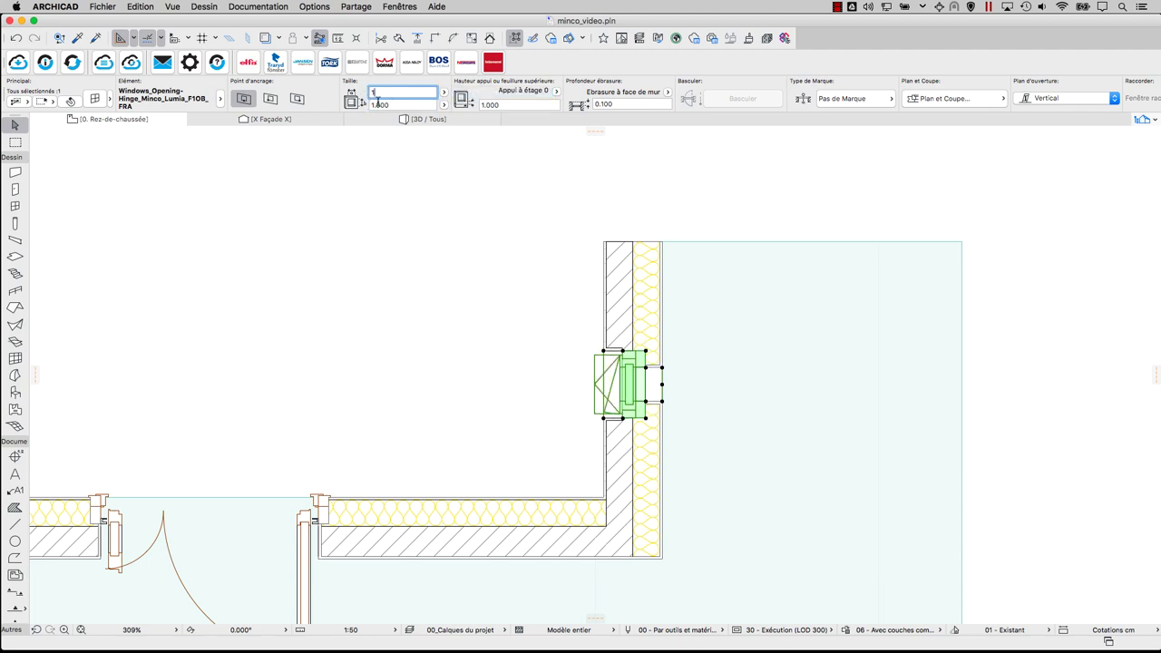
pyautogui.press('Return')
pyautogui.hotkey('ctrl', 't')
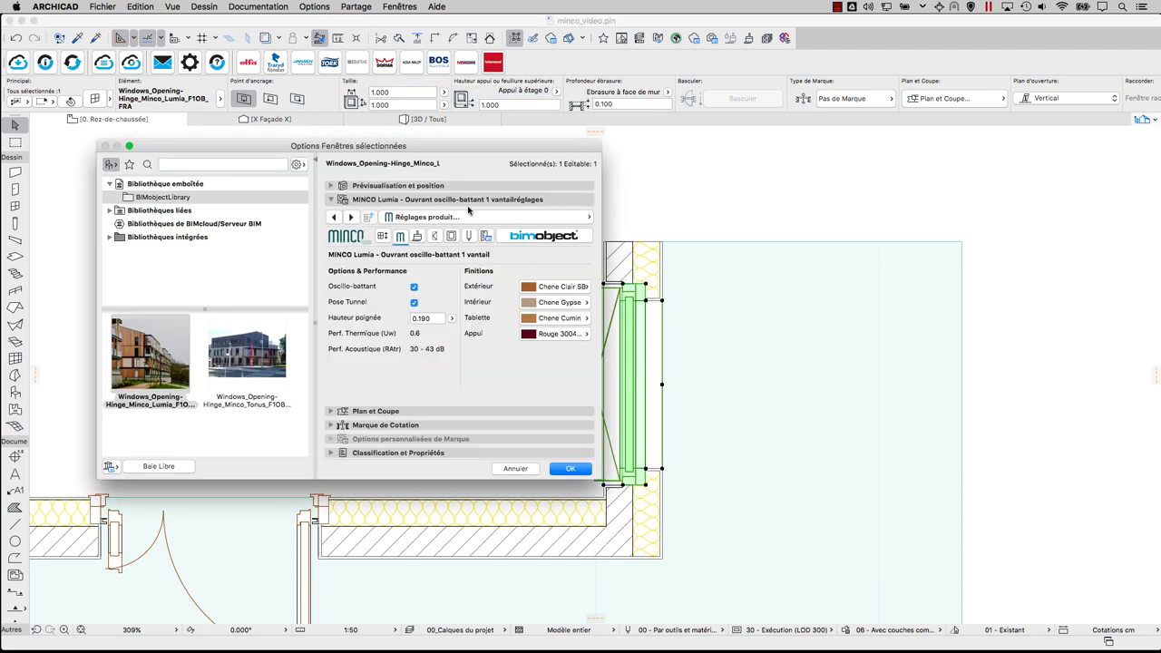
pyautogui.click(569, 466)
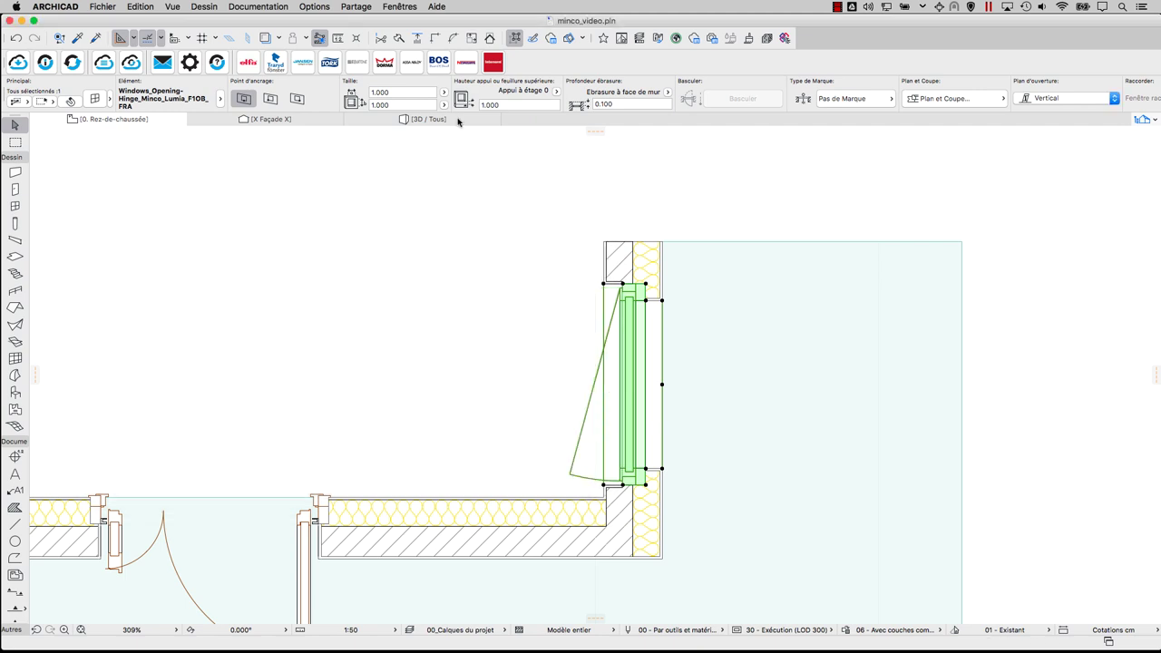
# Set the drawing scale to 1:20 for a detailed plan.
pyautogui.click(361, 632)
pyautogui.click(426, 590)
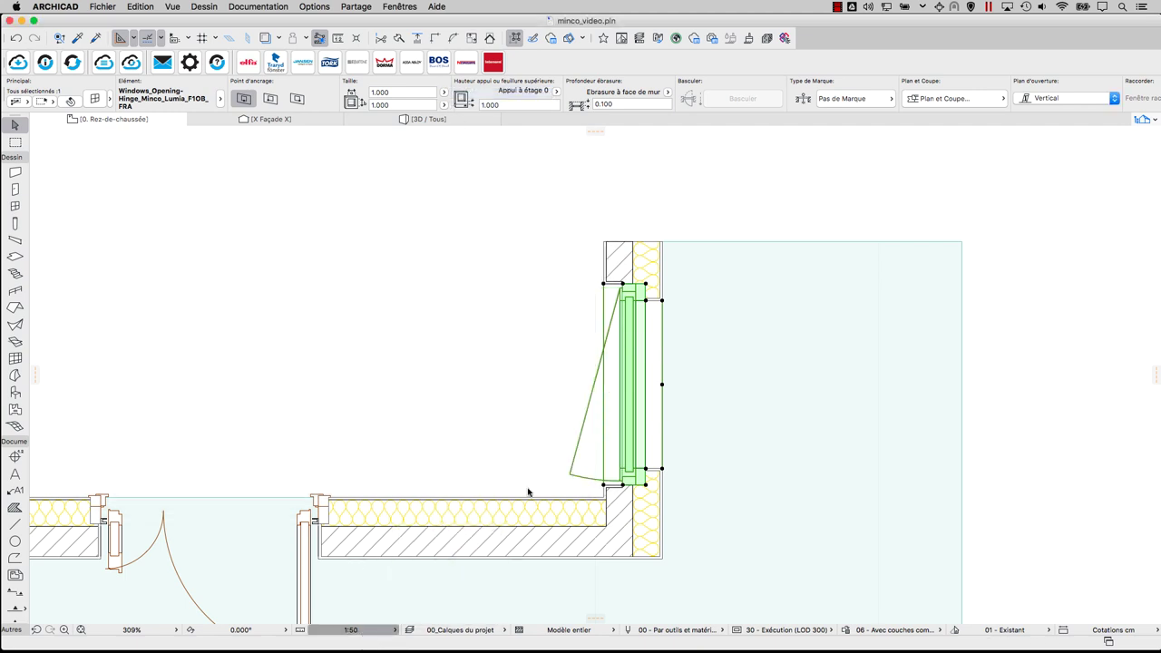
pyautogui.click(354, 633)
pyautogui.click(426, 558)
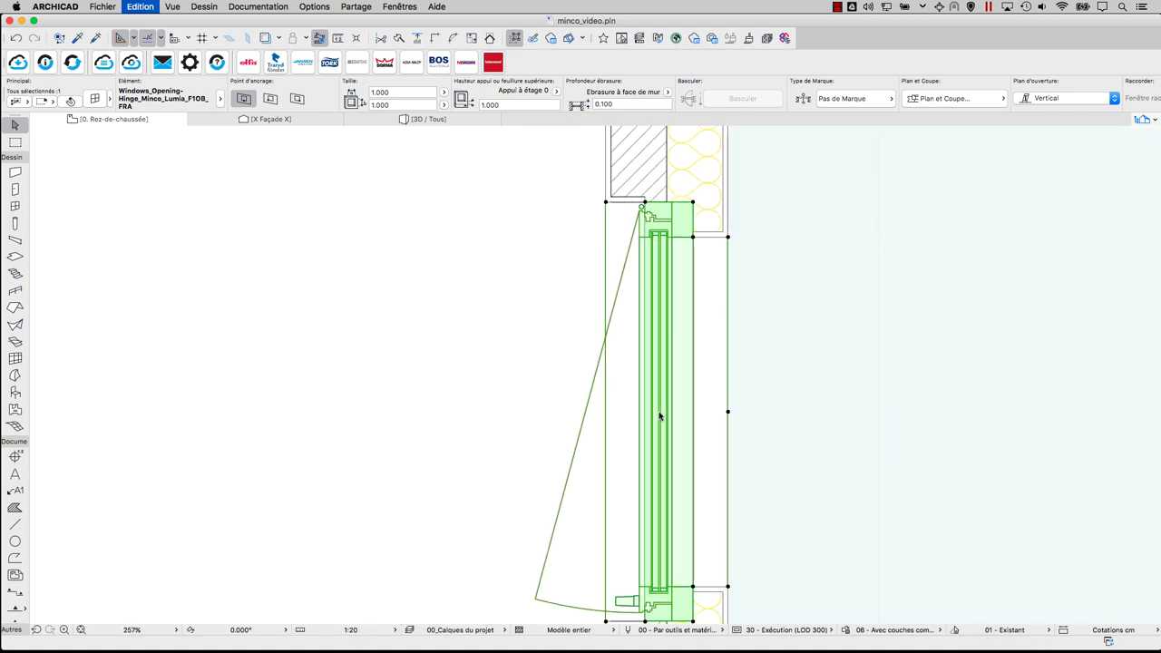
pyautogui.scroll(-2, 677, 316)
pyautogui.click(687, 264)
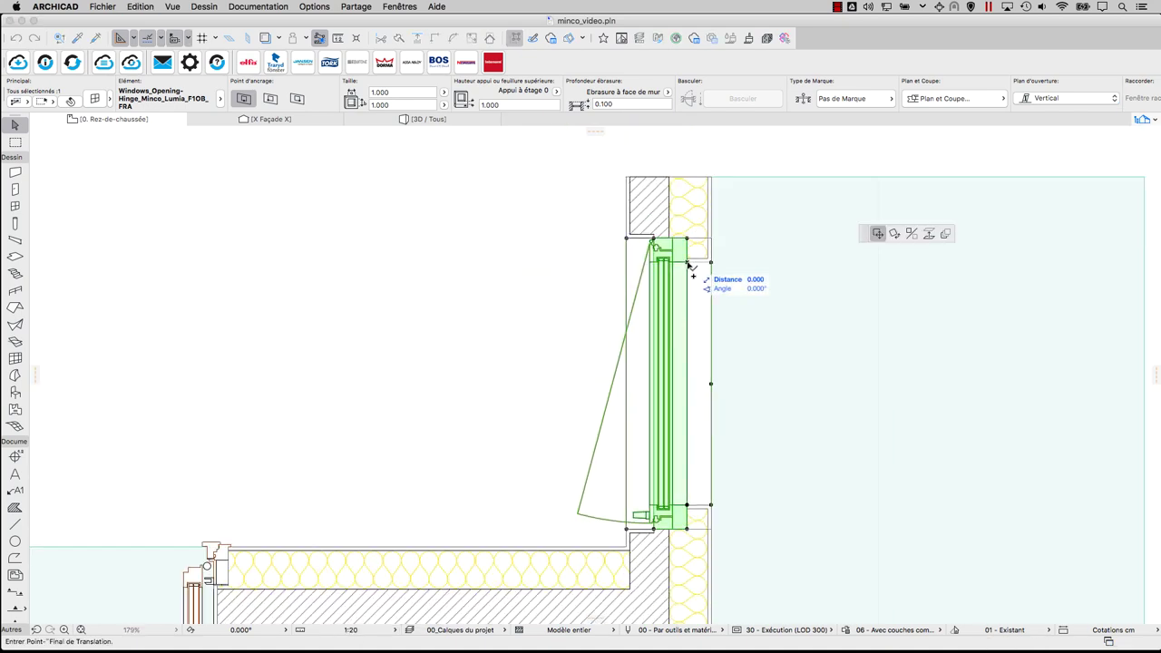
# Set the window's handle height to 0.600.
pyautogui.doubleClick(689, 267)
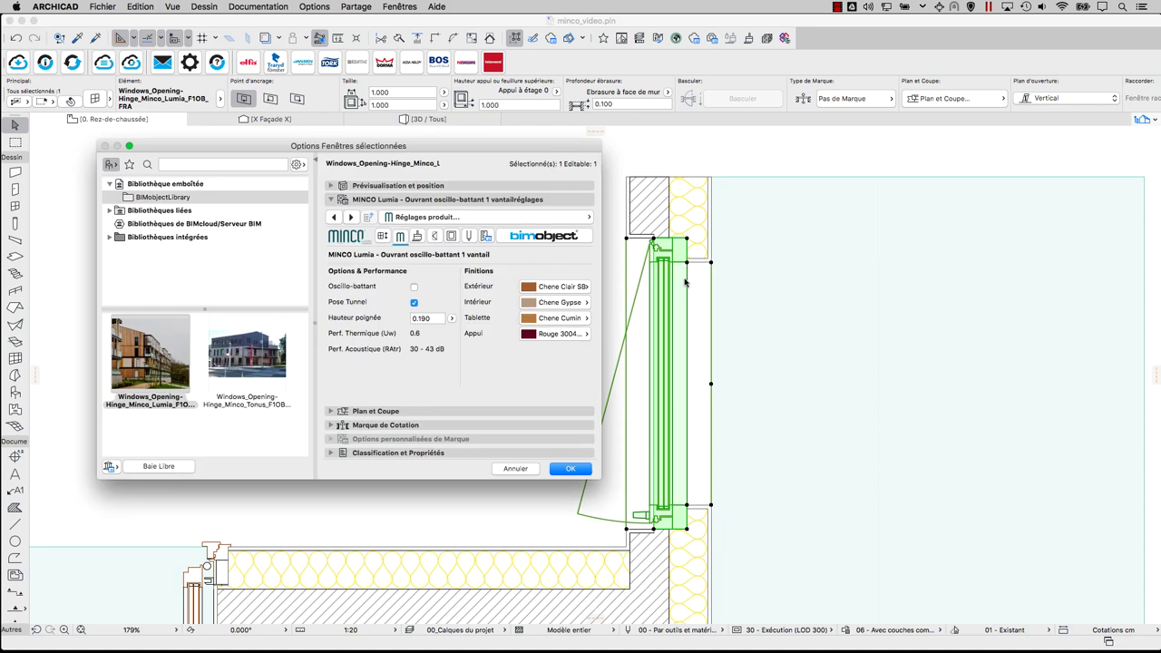
pyautogui.click(451, 319)
pyautogui.click(477, 368)
pyautogui.click(572, 469)
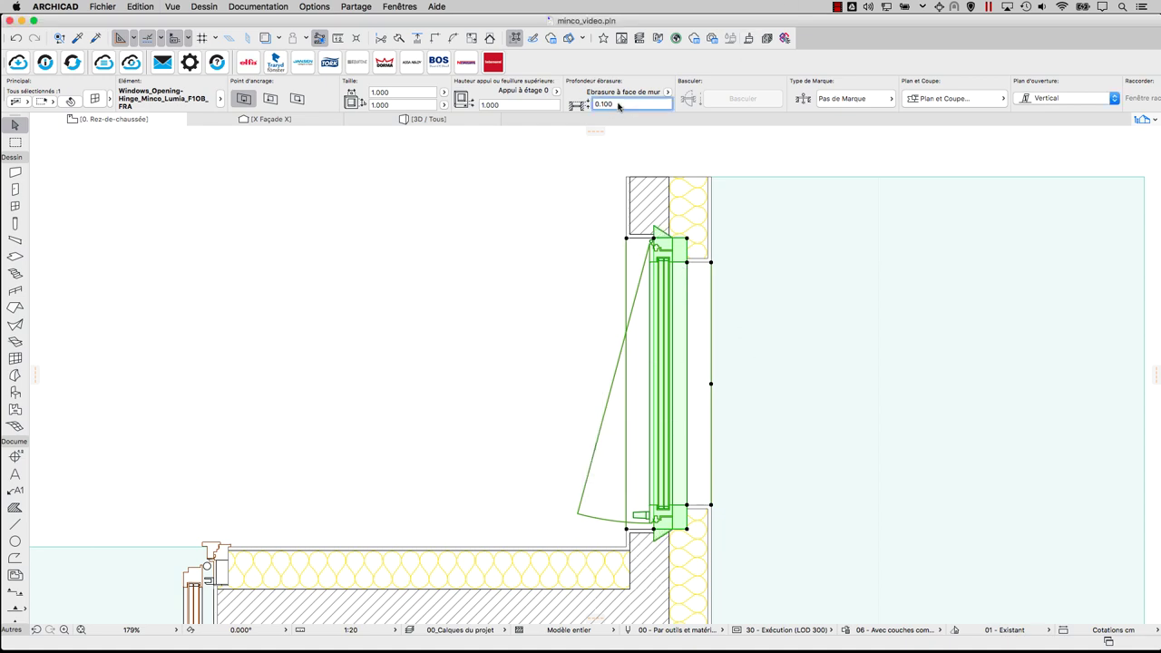
# Set the window's reveal depth to 0.035.
pyautogui.write('50')
pyautogui.press('Return')
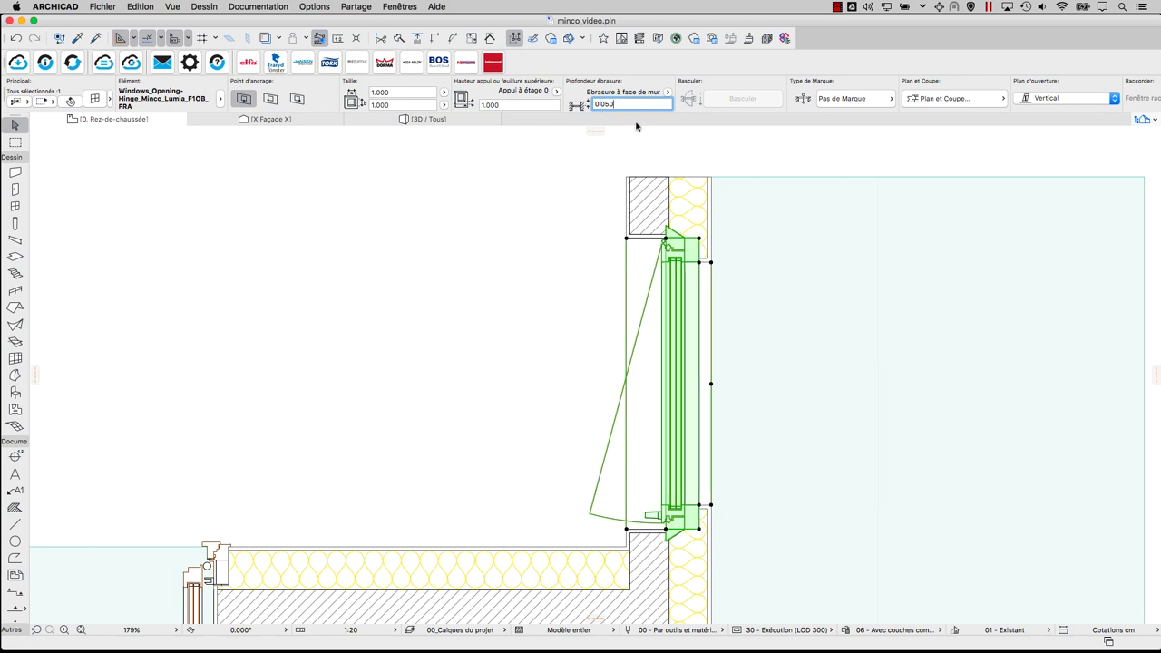
pyautogui.scroll(3, 673, 229)
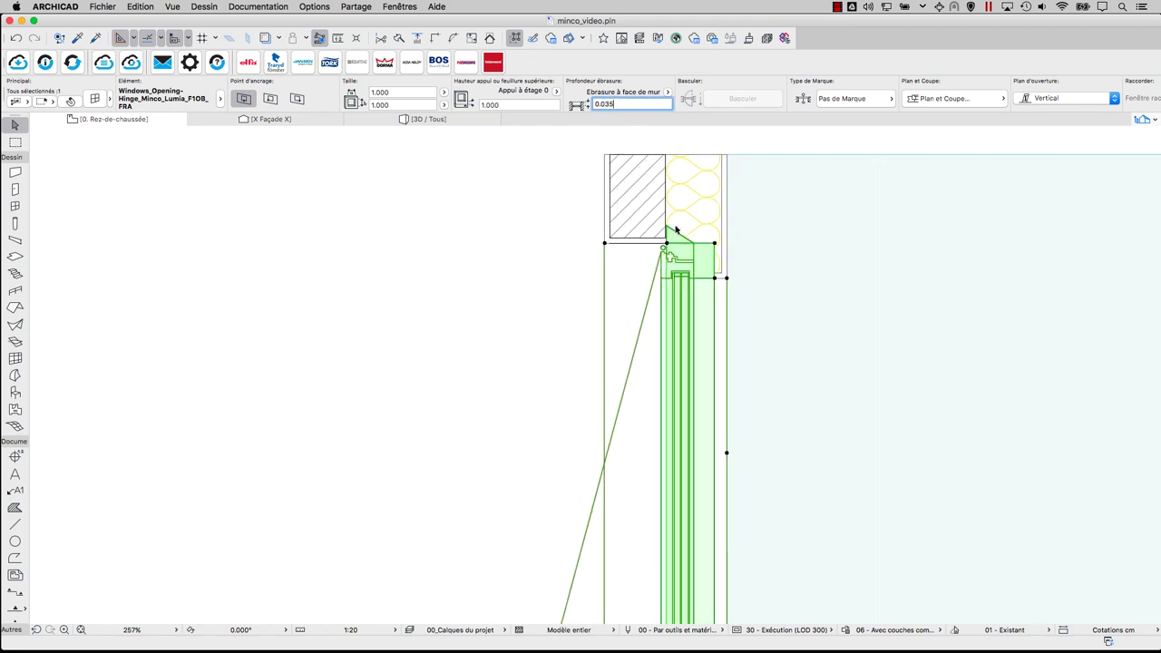
pyautogui.scroll(3, 674, 228)
pyautogui.press('Return')
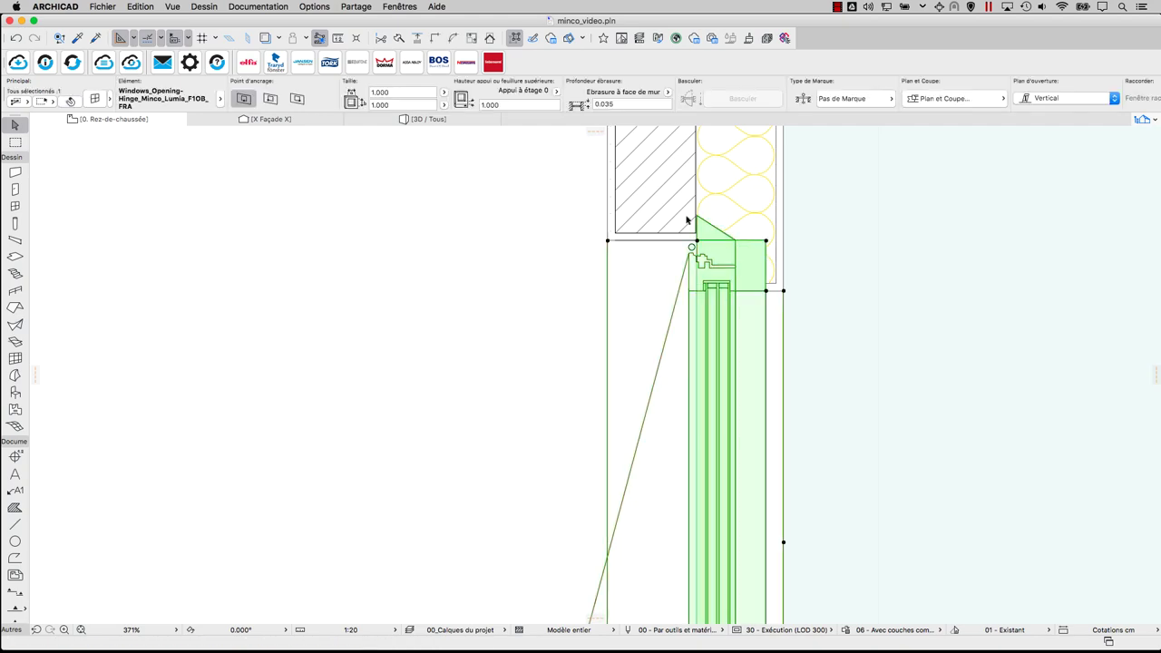
pyautogui.scroll(-10, 607, 388)
pyautogui.scroll(5, 607, 388)
# Give the double door BSO Demi-Linteau shading.
pyautogui.moveTo(607, 388); pyautogui.dragTo(746, 380, button='middle')
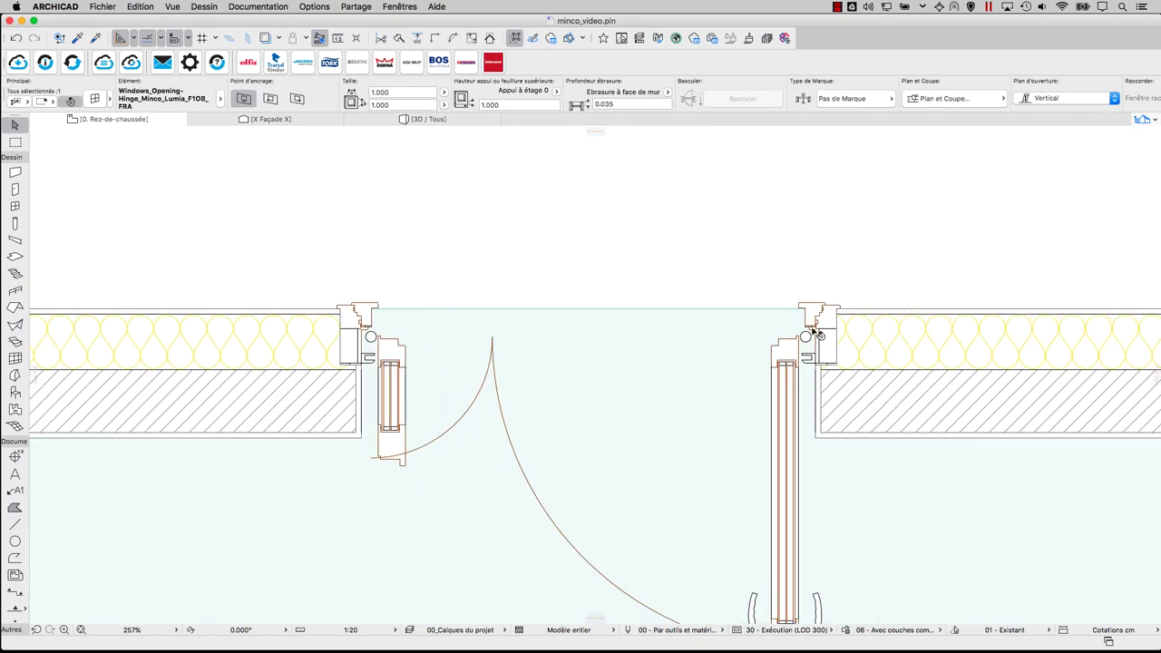
pyautogui.doubleClick(813, 334)
pyautogui.click(884, 200)
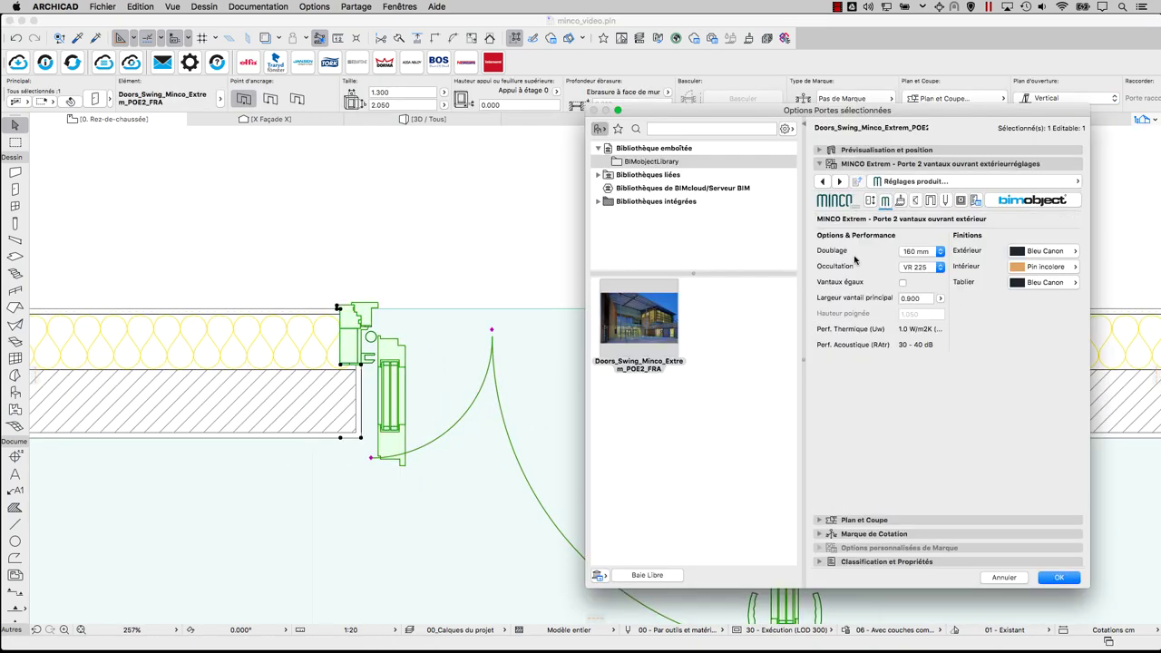
pyautogui.click(923, 253)
pyautogui.click(936, 267)
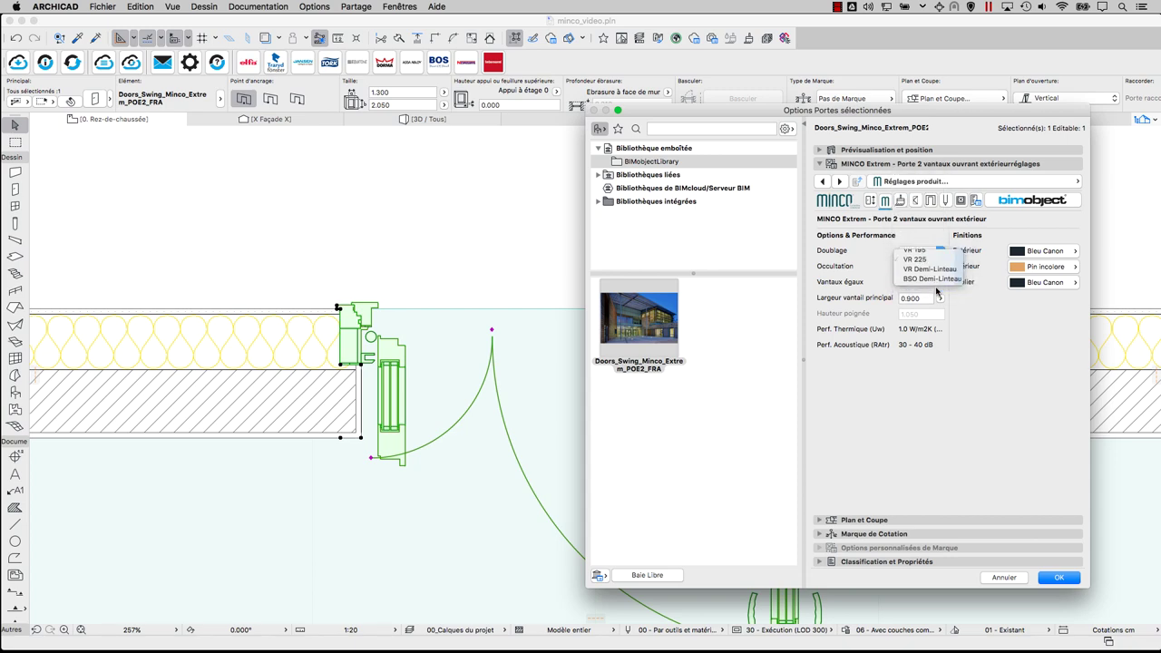
pyautogui.click(908, 287)
pyautogui.click(1058, 578)
pyautogui.scroll(-3, 759, 403)
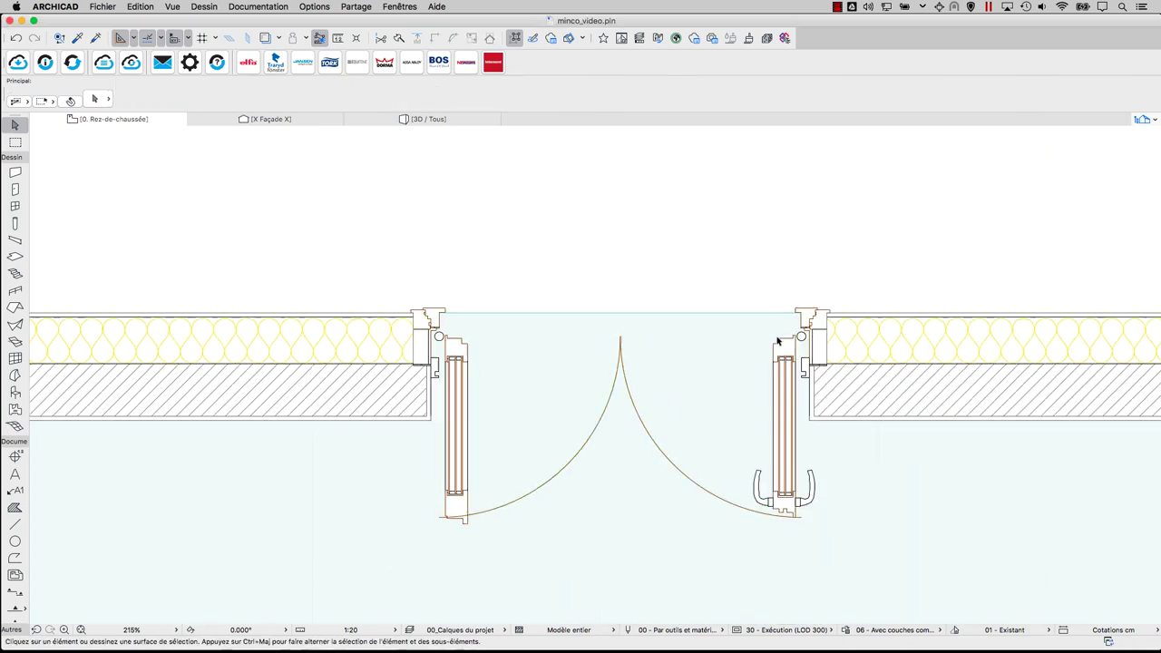
pyautogui.scroll(-3, 759, 403)
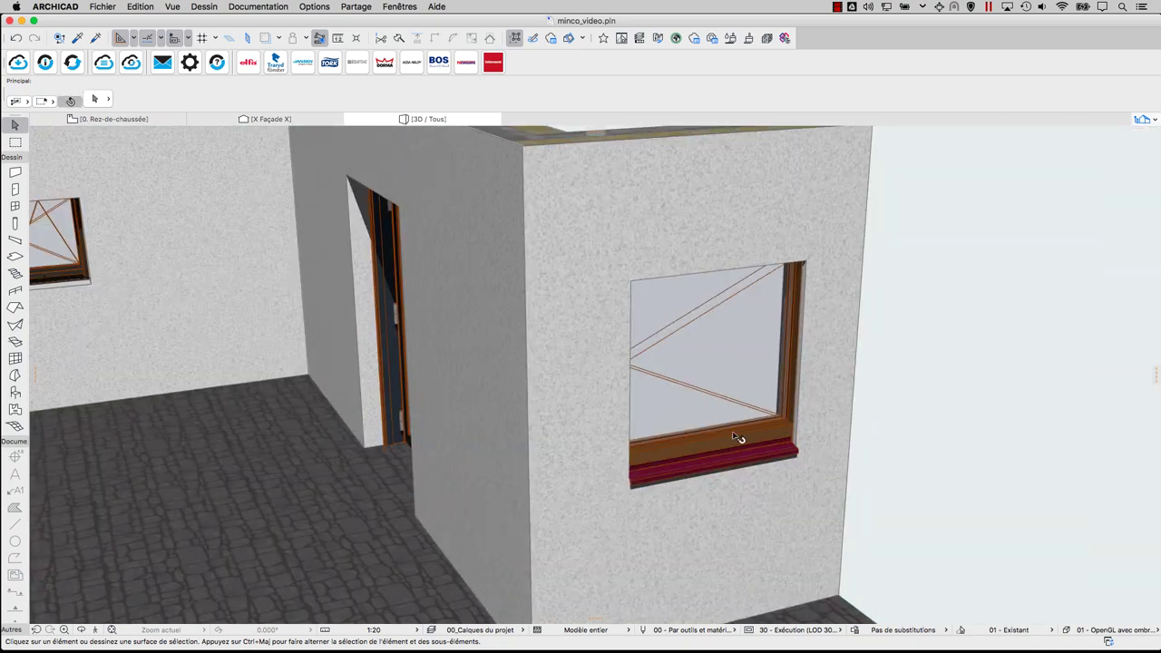
# Adjust the window sash's 3D opening angle, then close the sash.
pyautogui.click(737, 437)
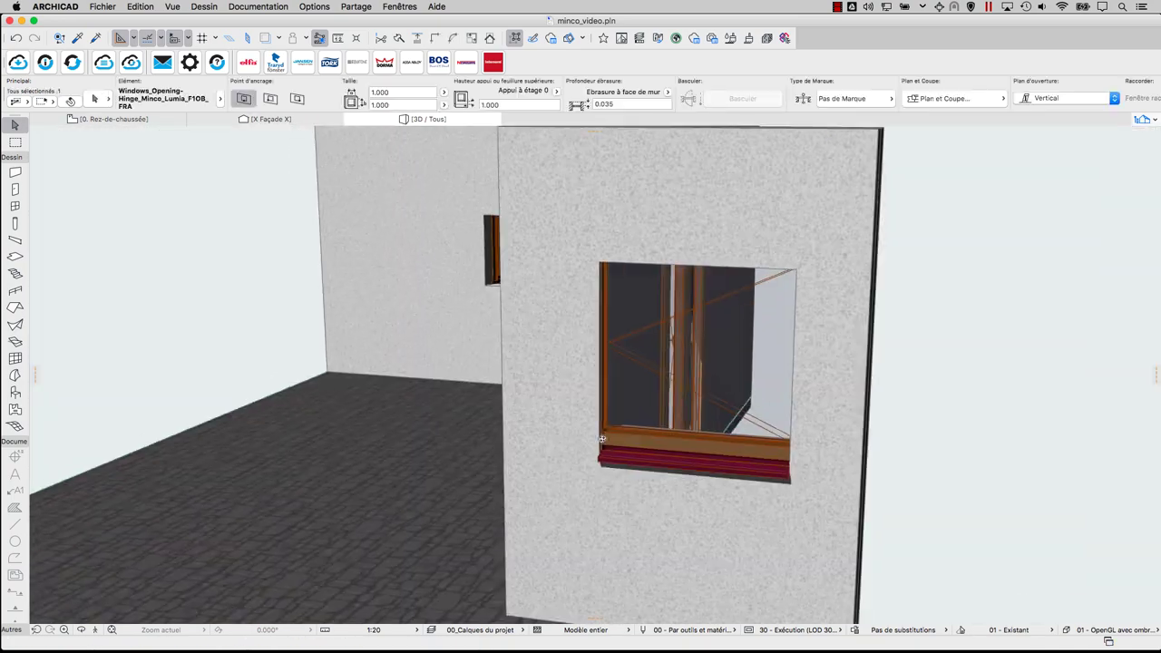
pyautogui.click(641, 316)
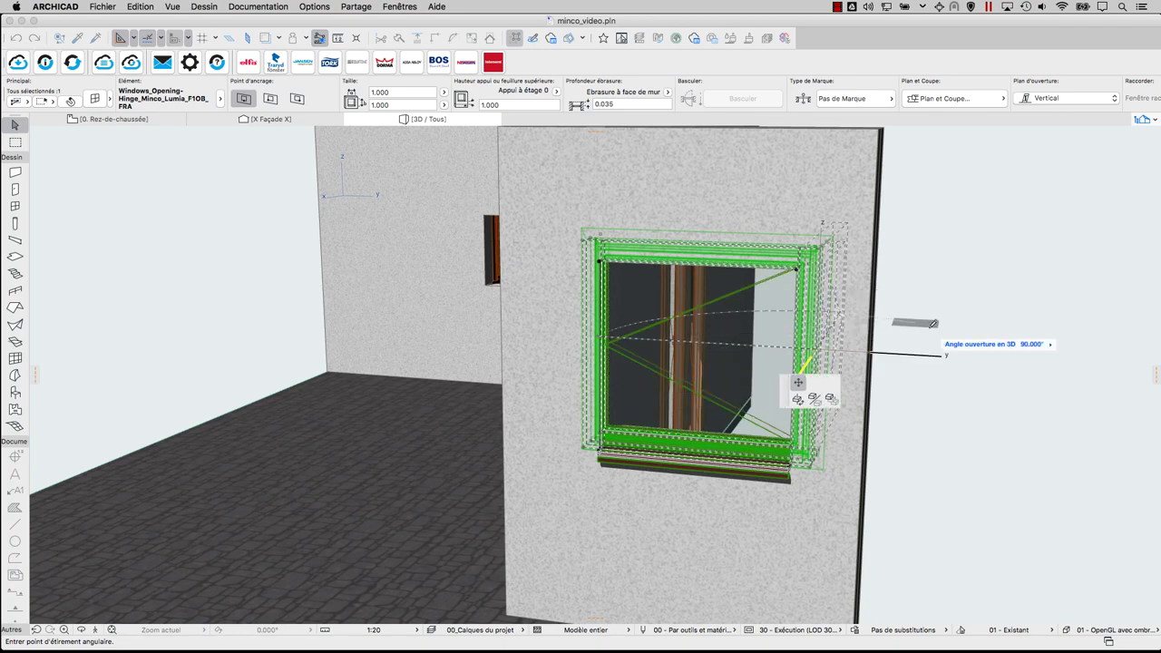
pyautogui.click(908, 334)
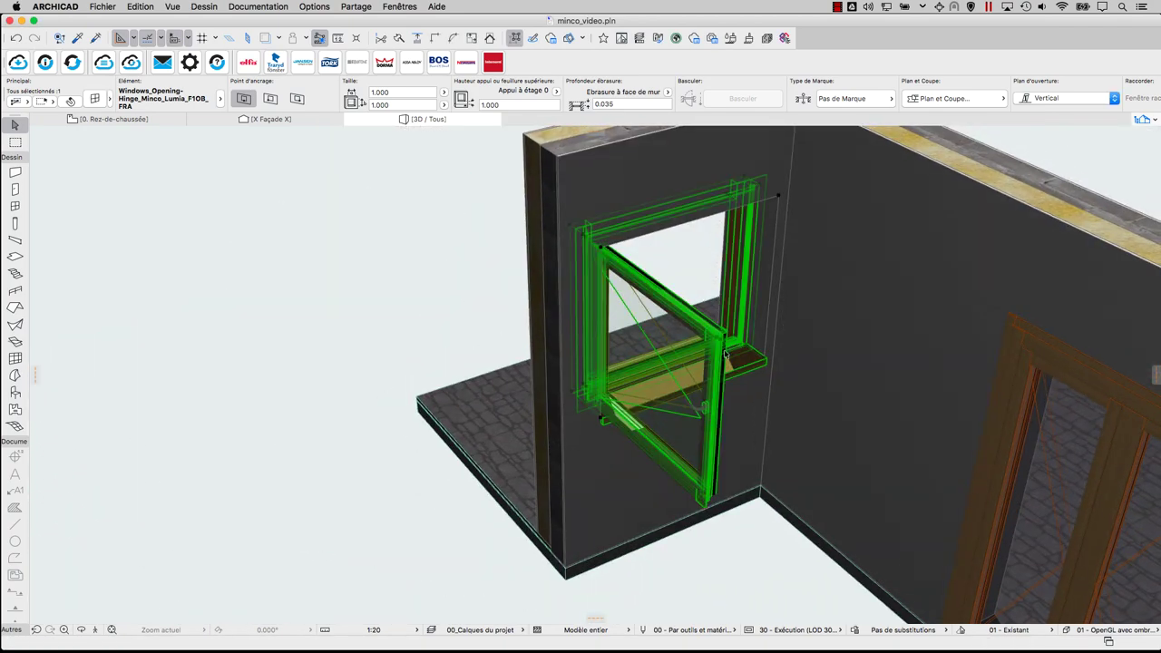
pyautogui.doubleClick(716, 348)
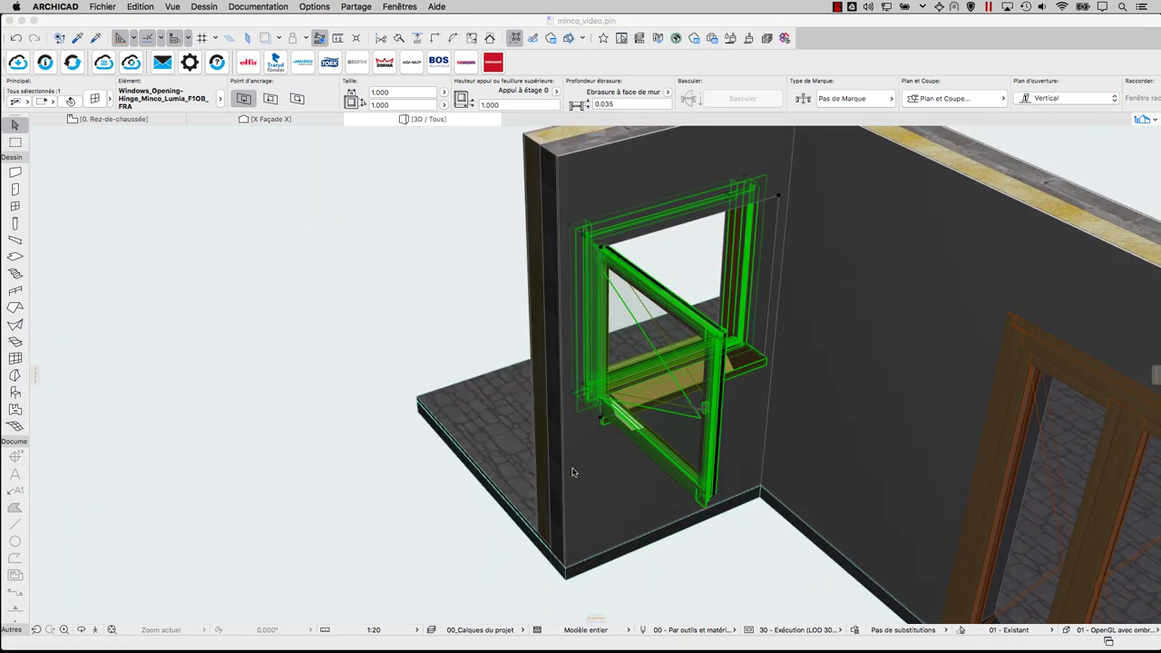
pyautogui.click(571, 469)
pyautogui.scroll(2, 677, 218)
pyautogui.click(704, 249)
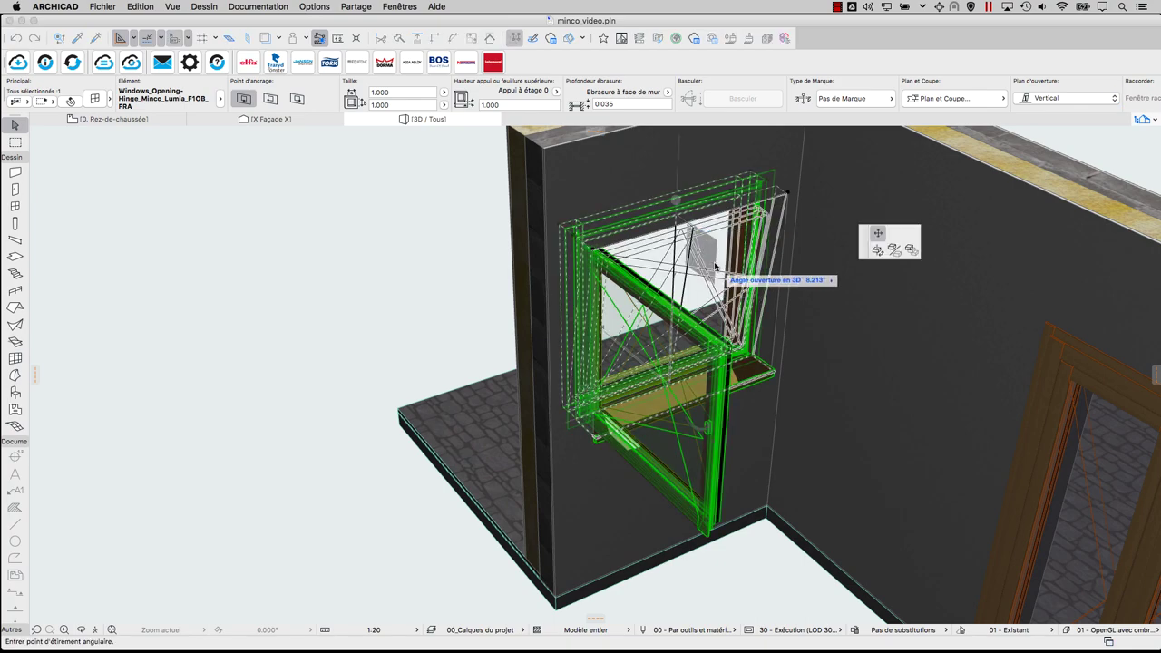
pyautogui.click(684, 291)
pyautogui.press('Escape')
pyautogui.scroll(3, 855, 341)
# Close both double-door leaves by setting the opening angle to 0°.
pyautogui.moveTo(855, 341)
pyautogui.keyDown('shift'); pyautogui.mouseDown(button='middle')
pyautogui.moveTo(744, 414)
pyautogui.moveTo(946, 396)
pyautogui.moveTo(635, 394)
pyautogui.moveTo(565, 417)
pyautogui.moveTo(304, 406)
pyautogui.moveTo(687, 377)
pyautogui.mouseUp(button='middle'); pyautogui.keyUp('shift')
pyautogui.click(687, 377)
pyautogui.click(697, 358)
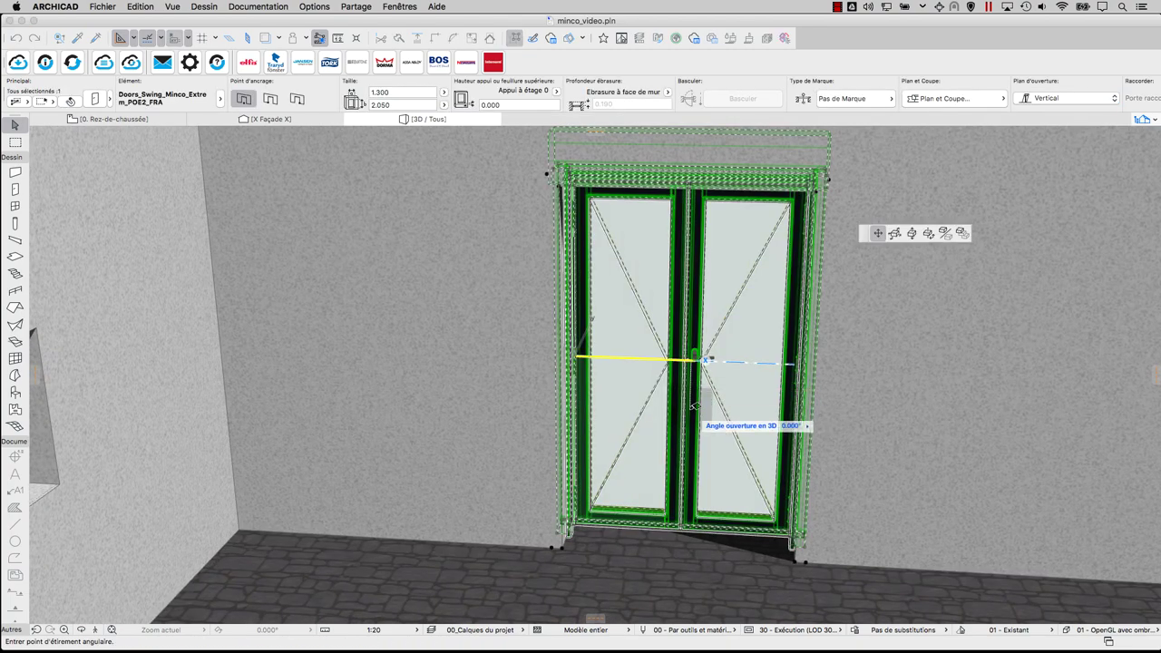
pyautogui.click(710, 360)
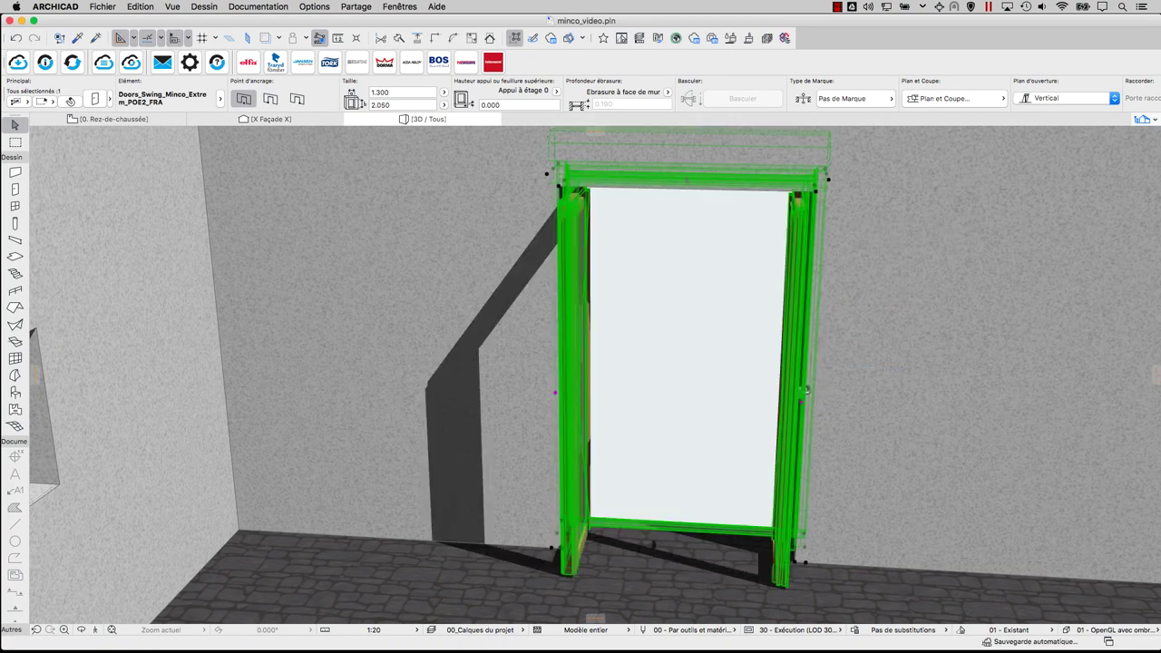
pyautogui.press('Escape')
pyautogui.keyDown('shift'); pyautogui.moveTo(711, 361); pyautogui.dragTo(544, 363, button='middle'); pyautogui.keyUp('shift')
pyautogui.click(660, 345)
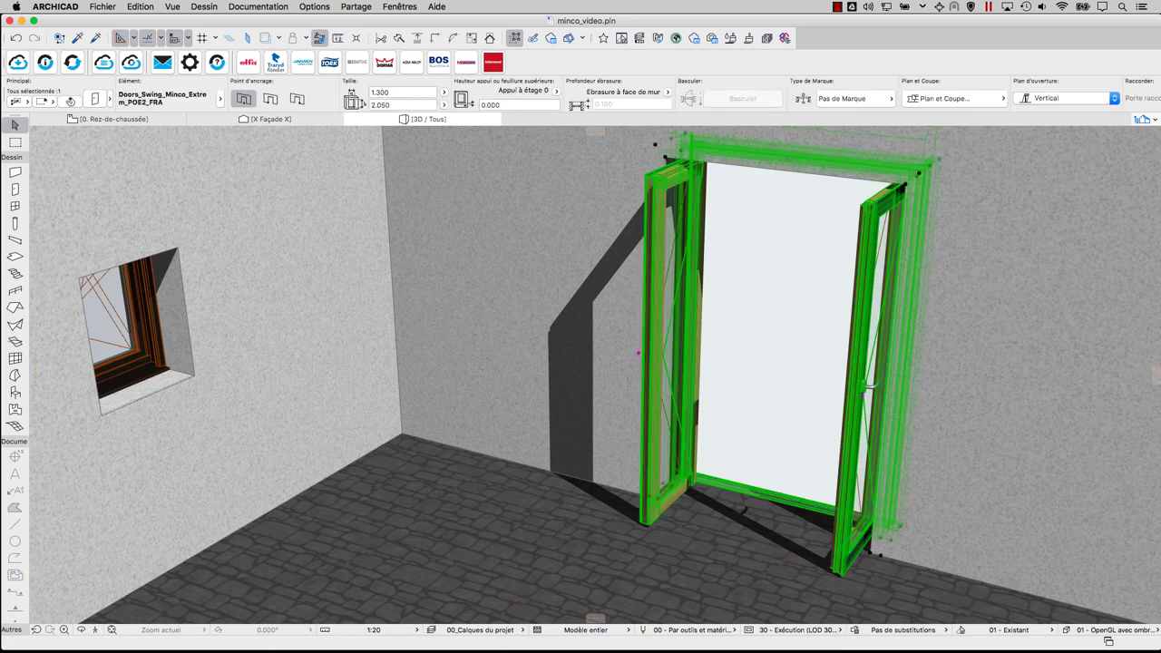
pyautogui.keyDown('shift'); pyautogui.moveTo(635, 354); pyautogui.dragTo(862, 390, button='middle'); pyautogui.keyUp('shift')
pyautogui.click(871, 390)
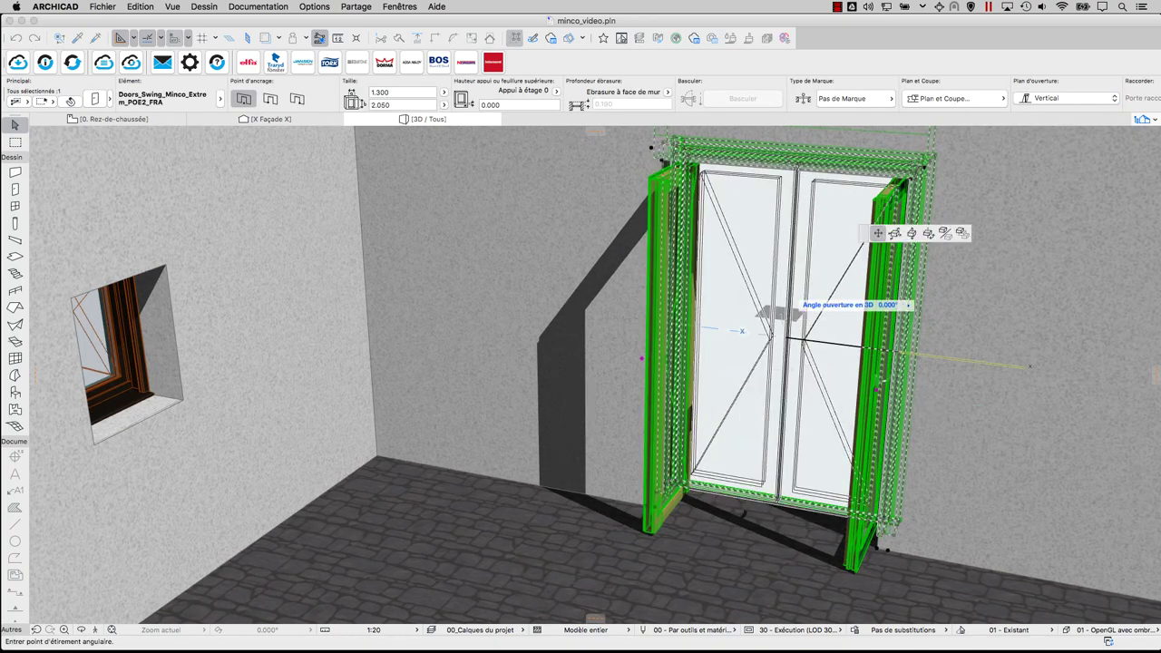
pyautogui.click(796, 335)
pyautogui.keyDown('shift'); pyautogui.moveTo(581, 363); pyautogui.dragTo(653, 363, button='middle'); pyautogui.keyUp('shift')
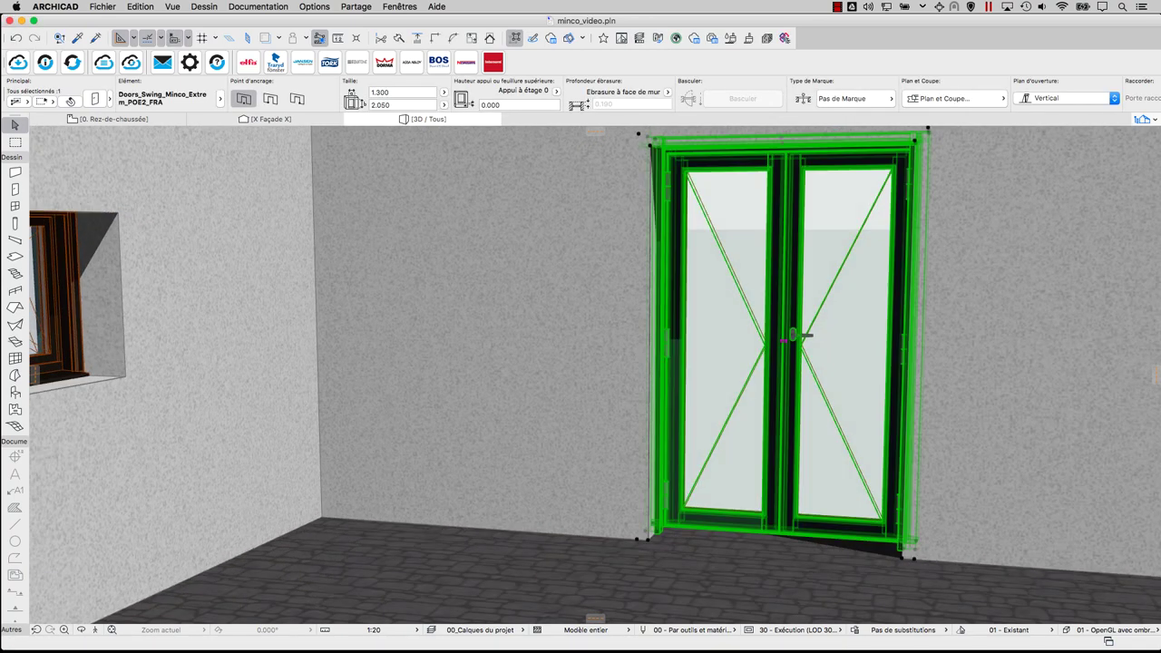
# Lower the door's roller shutter down over the opening with its closing-height hotspot.
pyautogui.press('super+t')
pyautogui.press('Return')
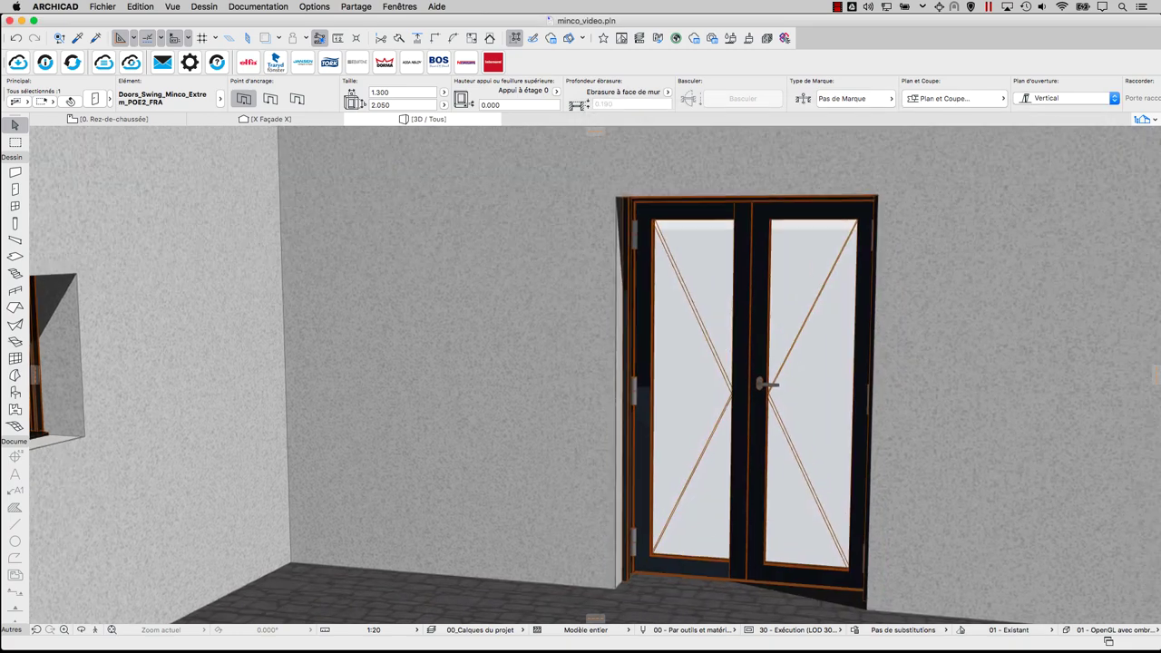
pyautogui.click(751, 354)
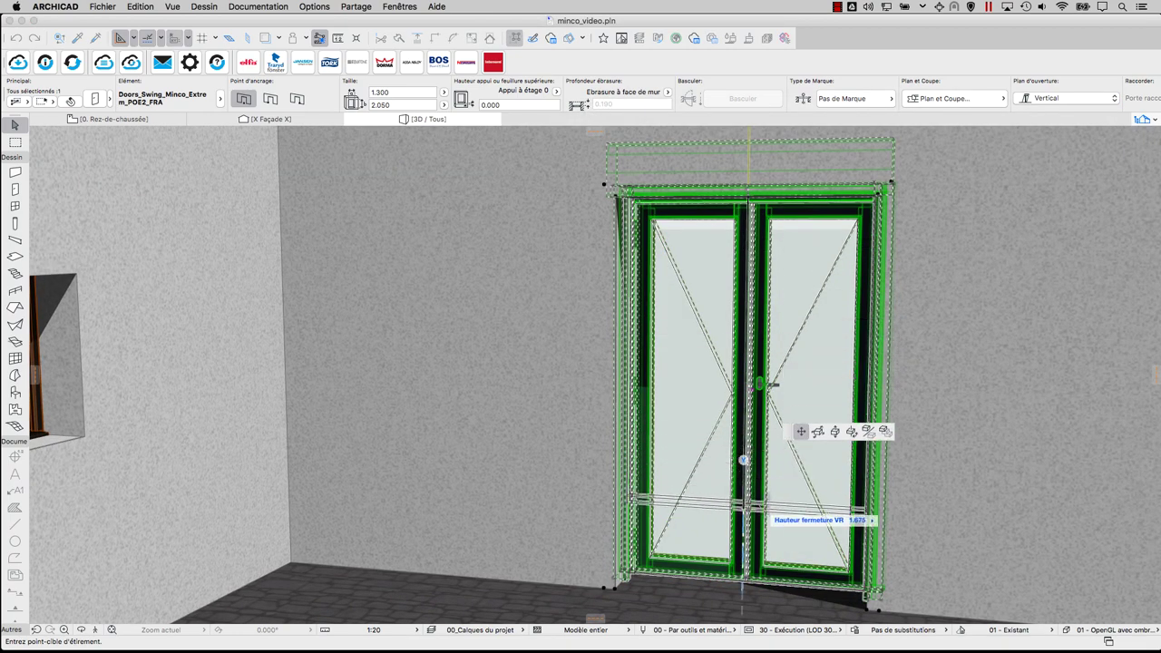
pyautogui.click(743, 460)
pyautogui.keyDown('shift'); pyautogui.moveTo(743, 460); pyautogui.dragTo(799, 460, button='middle'); pyautogui.keyUp('shift')
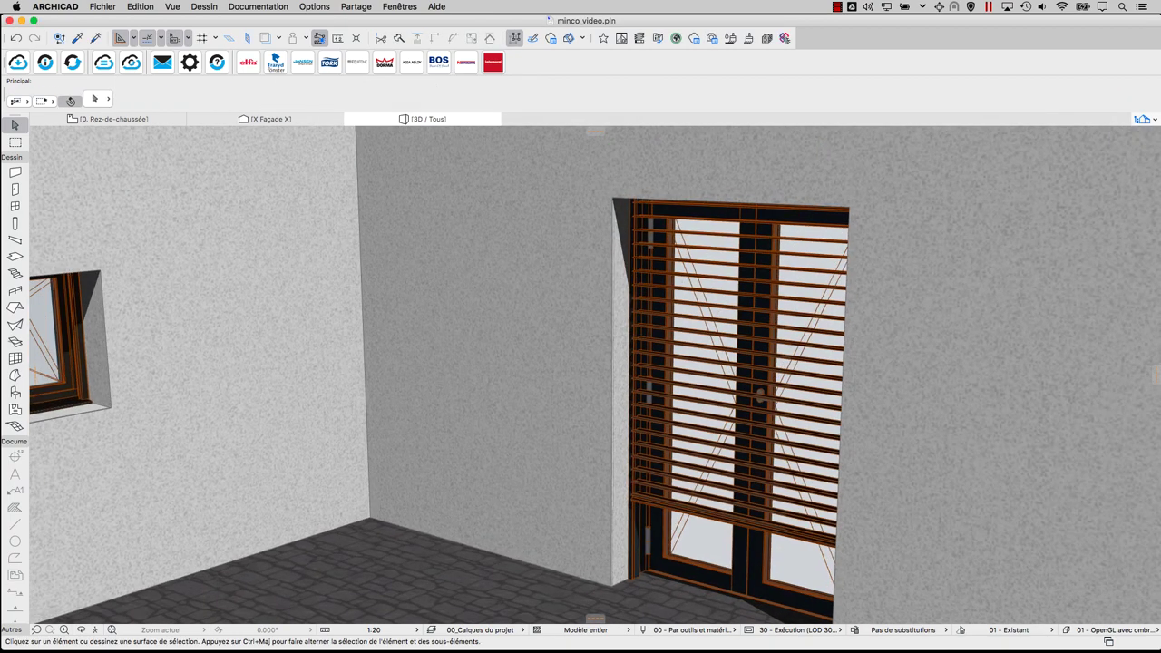
# Rotate the door shutter's slats closed, then tilt them back open.
pyautogui.click(734, 361)
pyautogui.click(734, 361)
pyautogui.click(822, 446)
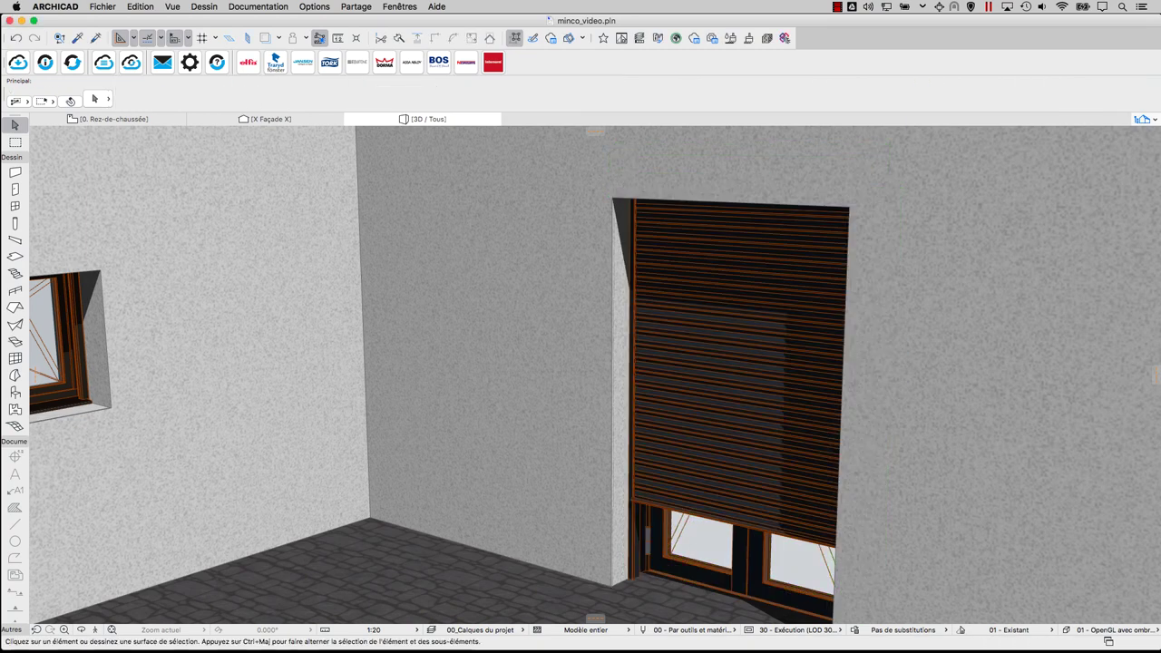
pyautogui.click(734, 362)
pyautogui.click(734, 361)
pyautogui.click(760, 392)
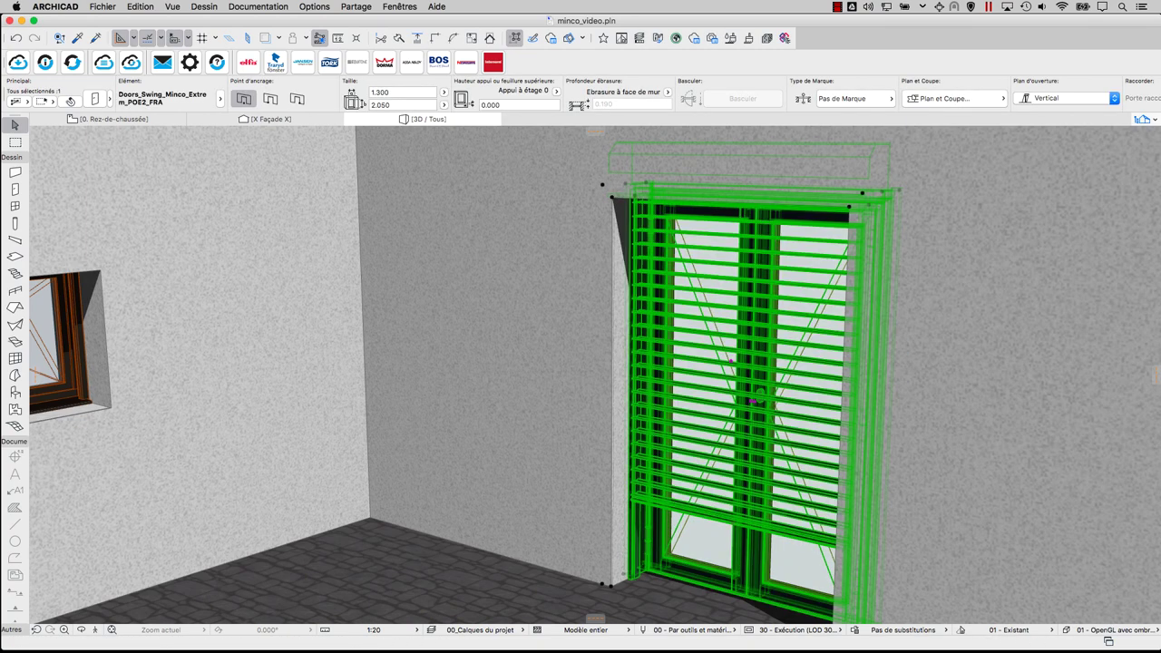
pyautogui.press('Escape')
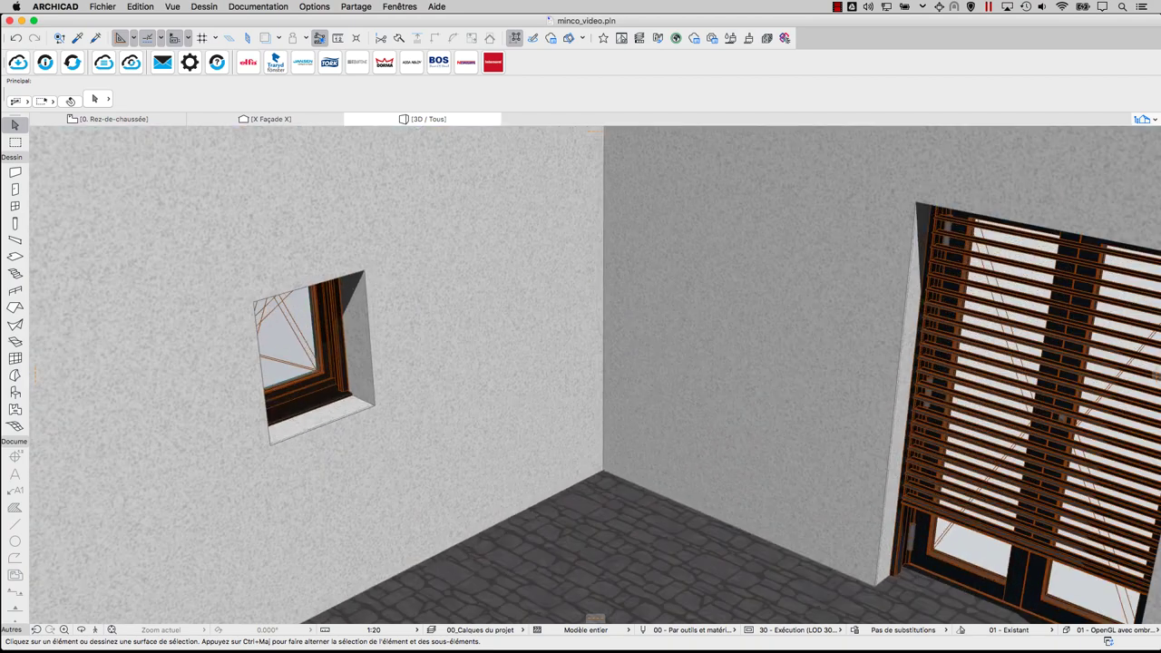
# Make the small window 1.610 by 2.000 with a 0.200 sill, then open its settings.
pyautogui.click(300, 354)
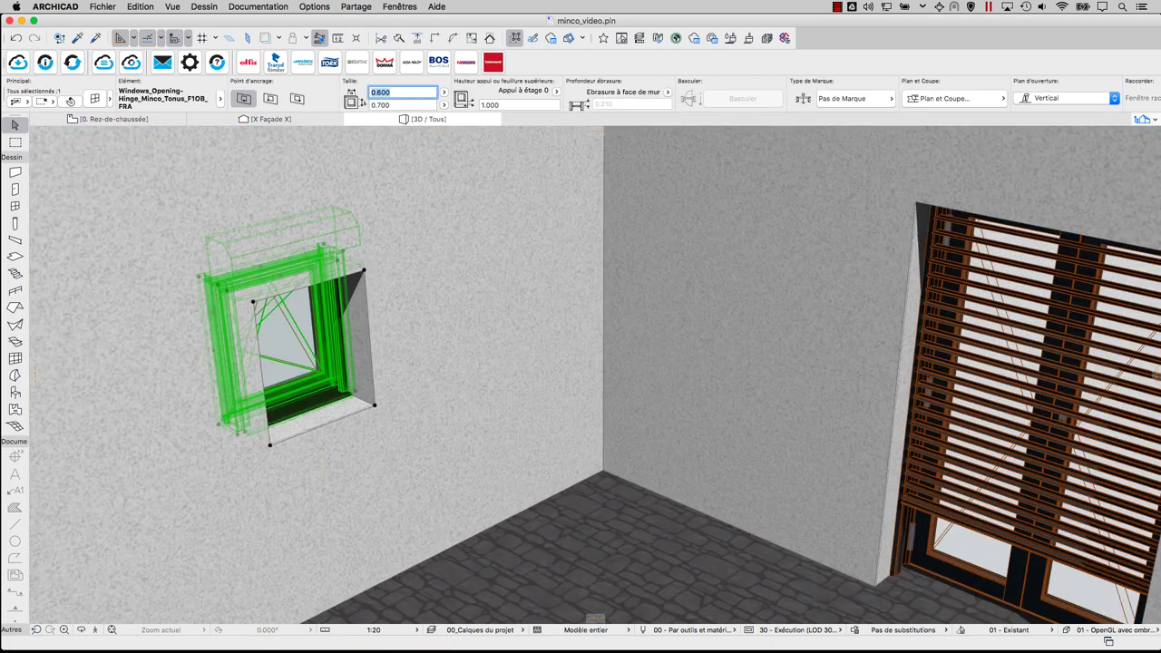
pyautogui.write('1.610')
pyautogui.click(405, 106)
pyautogui.write('2.000')
pyautogui.press('Return')
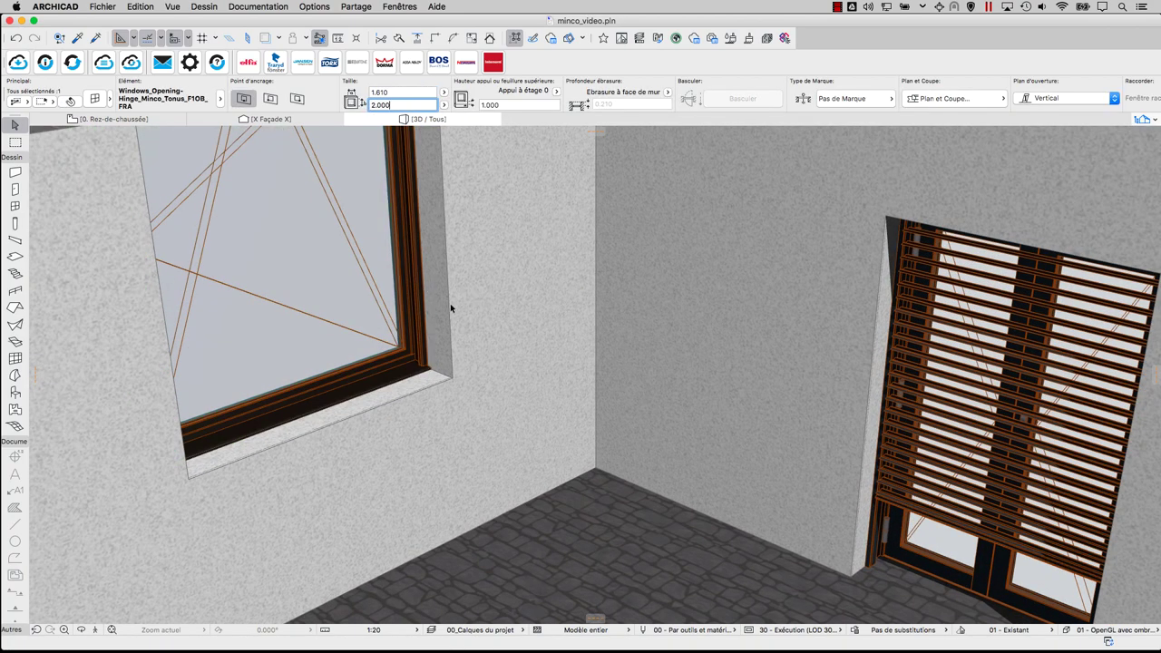
pyautogui.press('Return')
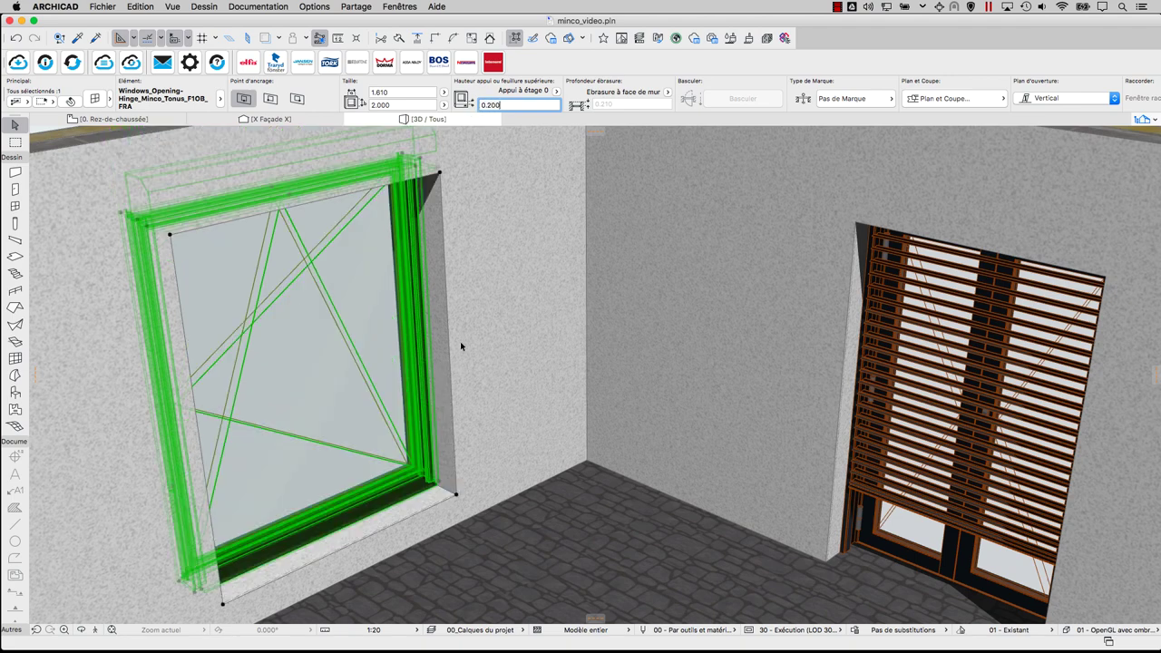
pyautogui.press('Escape')
pyautogui.scroll(5, 315, 445)
pyautogui.scroll(3, 399, 177)
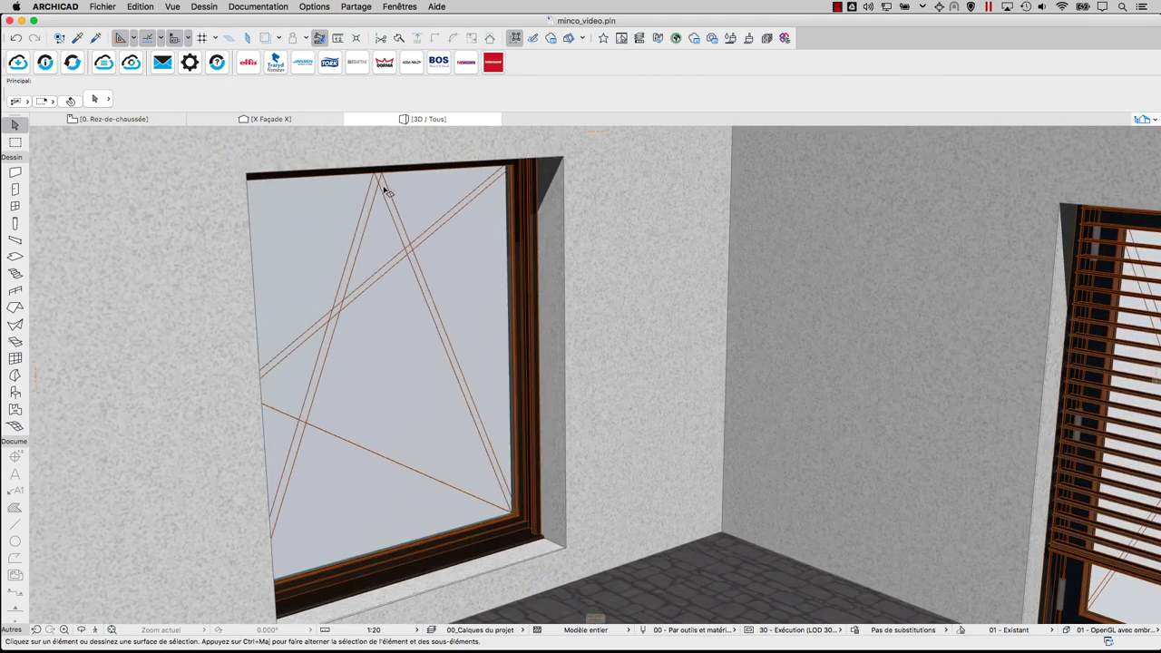
pyautogui.click(388, 172)
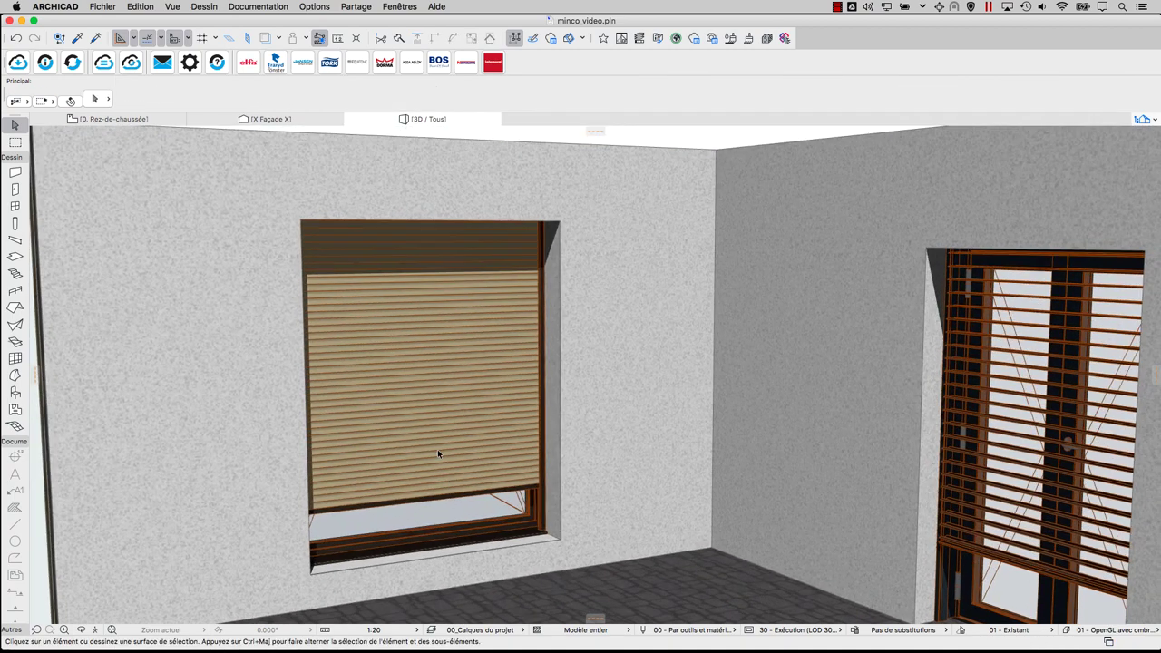
pyautogui.doubleClick(437, 448)
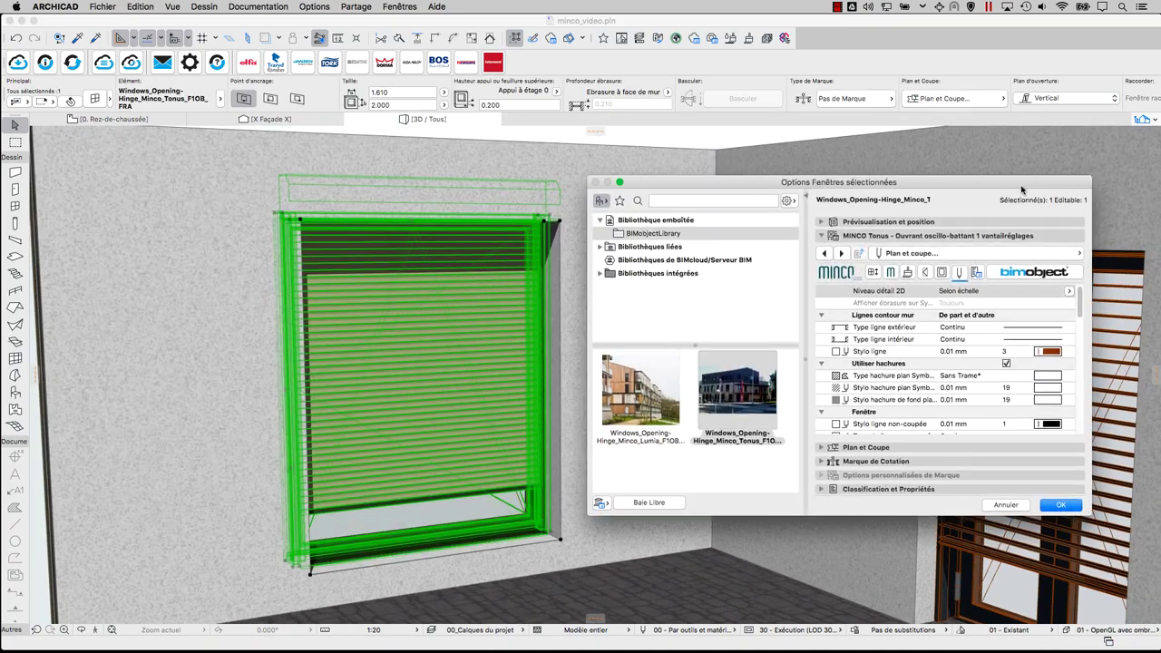
pyautogui.moveTo(1022, 188); pyautogui.dragTo(1028, 188)
# Make the window's shutter apron Bleu Canon and its sill Rouge 3004.
pyautogui.click(898, 272)
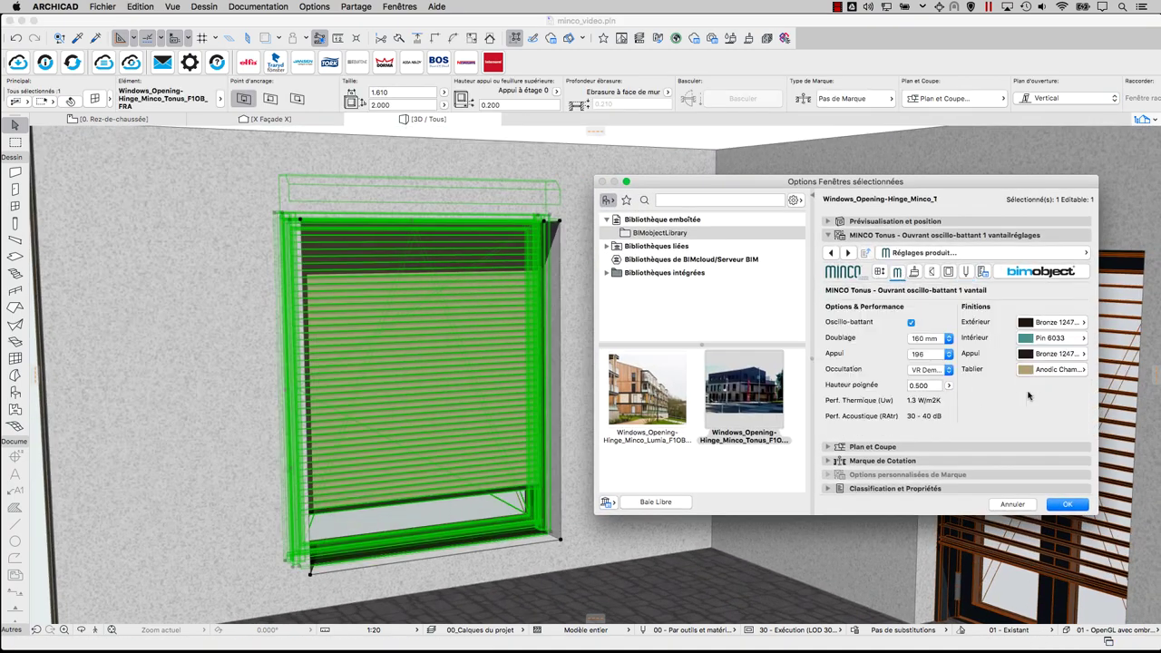
pyautogui.click(1041, 369)
pyautogui.click(1101, 438)
pyautogui.click(1050, 354)
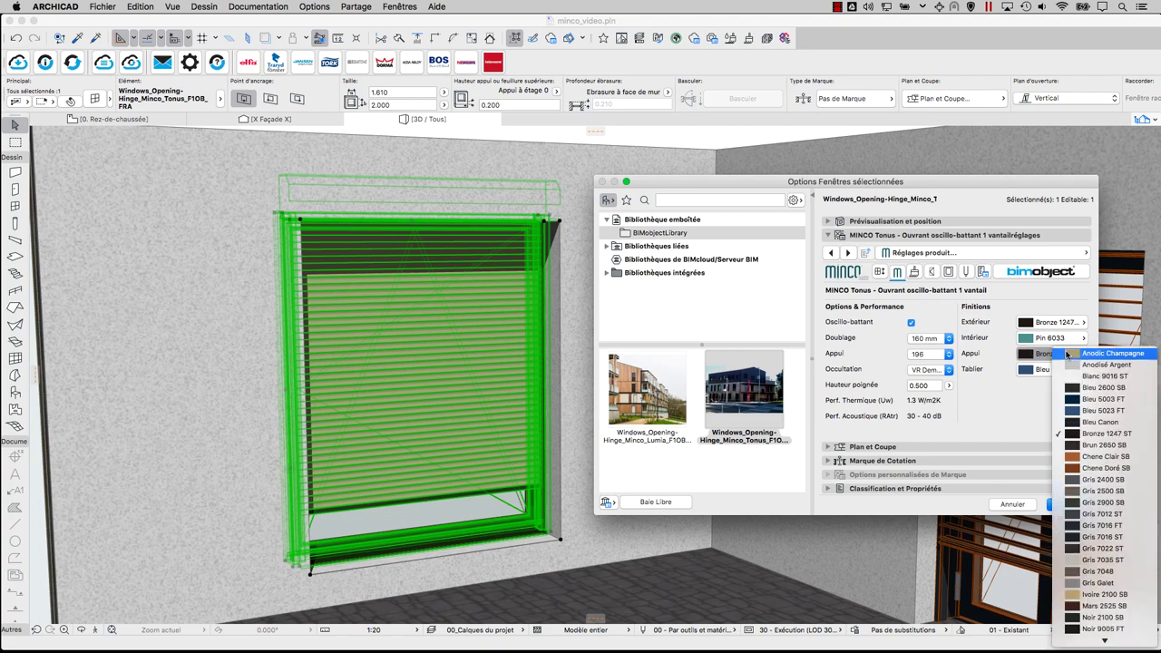
pyautogui.click(1103, 626)
# Set the exterior finish to Rouge 3004, apply, and view the window from outside.
pyautogui.click(1043, 322)
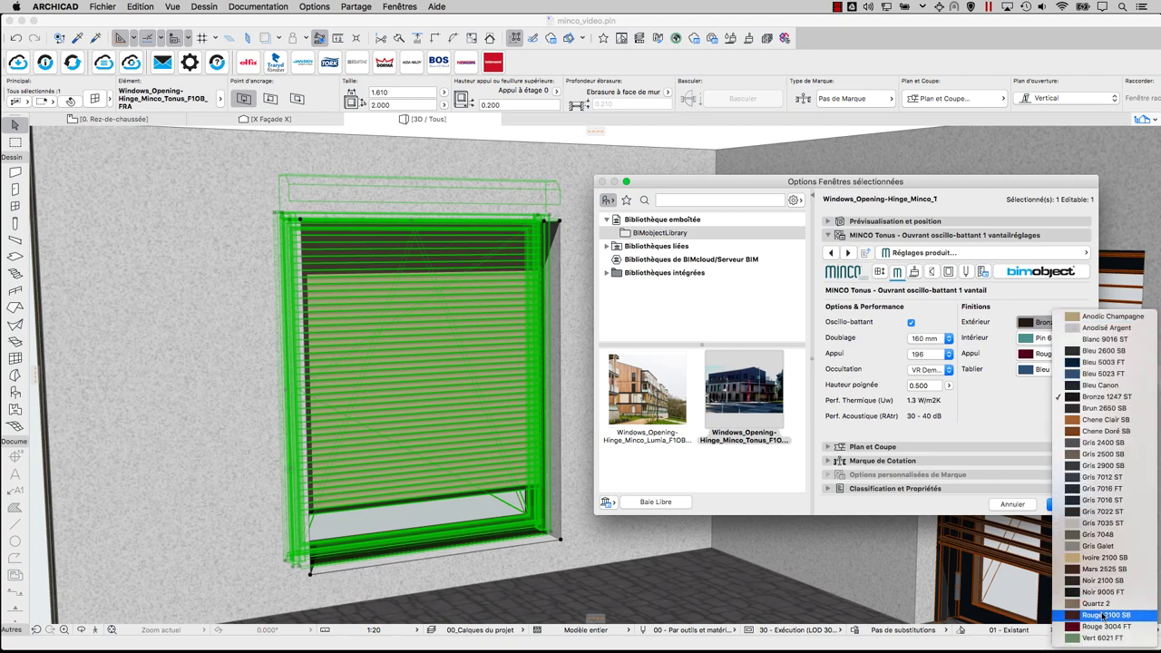
pyautogui.click(1103, 626)
pyautogui.click(1039, 339)
pyautogui.click(1108, 556)
pyautogui.click(1075, 505)
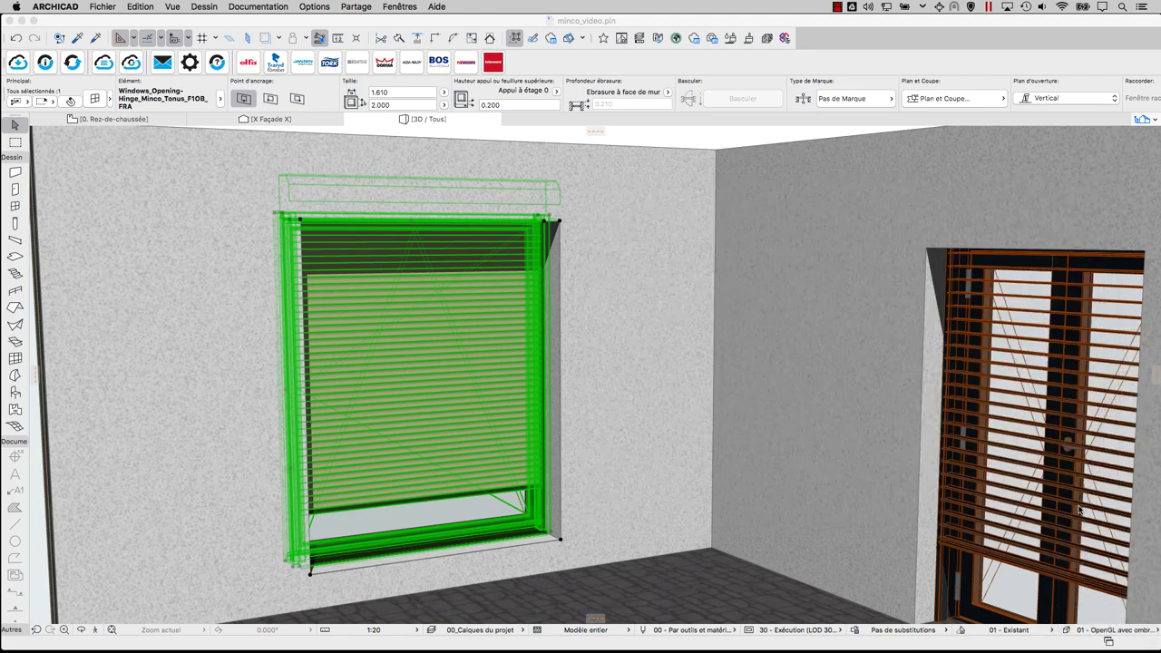
pyautogui.press('Escape')
pyautogui.keyDown('shift'); pyautogui.moveTo(551, 498); pyautogui.dragTo(765, 462, button='middle'); pyautogui.keyUp('shift')
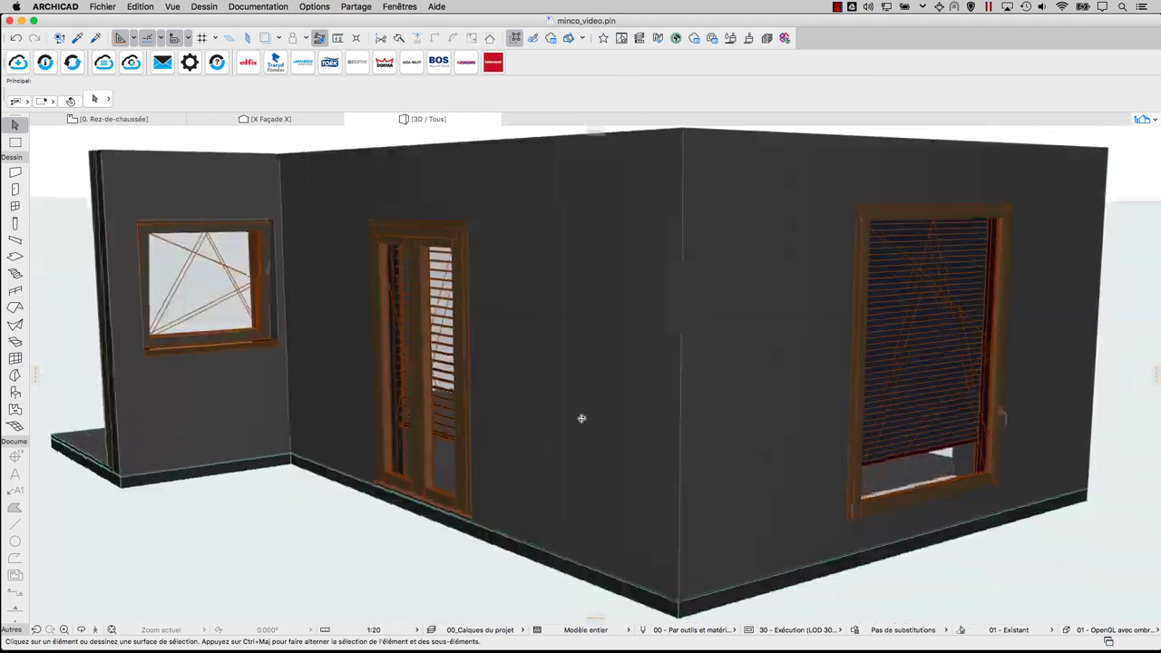
pyautogui.moveTo(582, 418)
pyautogui.keyDown('shift'); pyautogui.mouseDown(button='middle')
pyautogui.moveTo(526, 415)
pyautogui.moveTo(672, 426)
pyautogui.moveTo(837, 321)
pyautogui.moveTo(409, 415)
pyautogui.moveTo(747, 414)
pyautogui.moveTo(902, 164)
pyautogui.moveTo(862, 200)
pyautogui.moveTo(643, 289)
pyautogui.mouseUp(button='middle'); pyautogui.keyUp('shift')
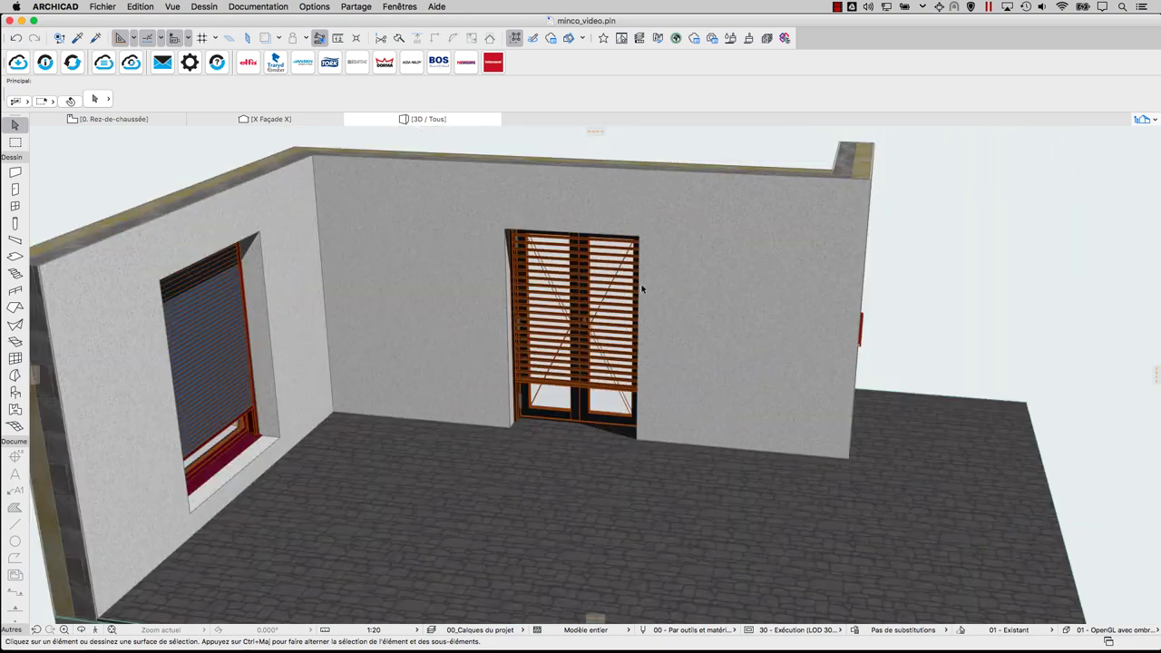
# Review the door's BIMobject links and classification, then switch to the browser.
pyautogui.click(577, 303)
pyautogui.click(45, 62)
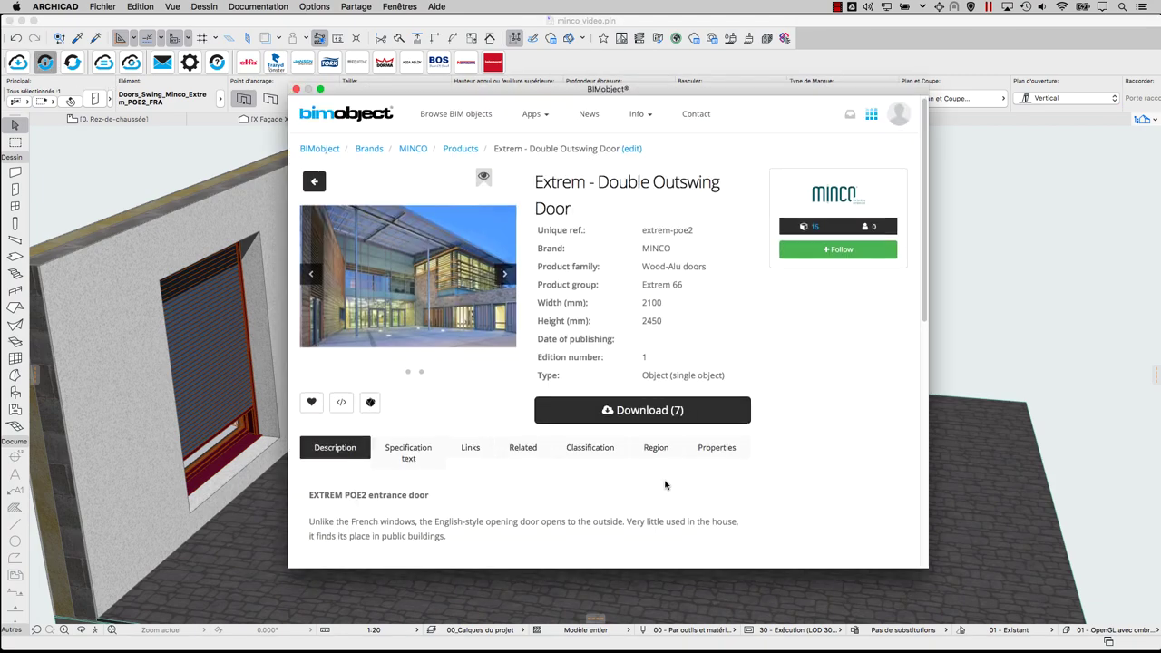
pyautogui.click(470, 447)
pyautogui.click(565, 450)
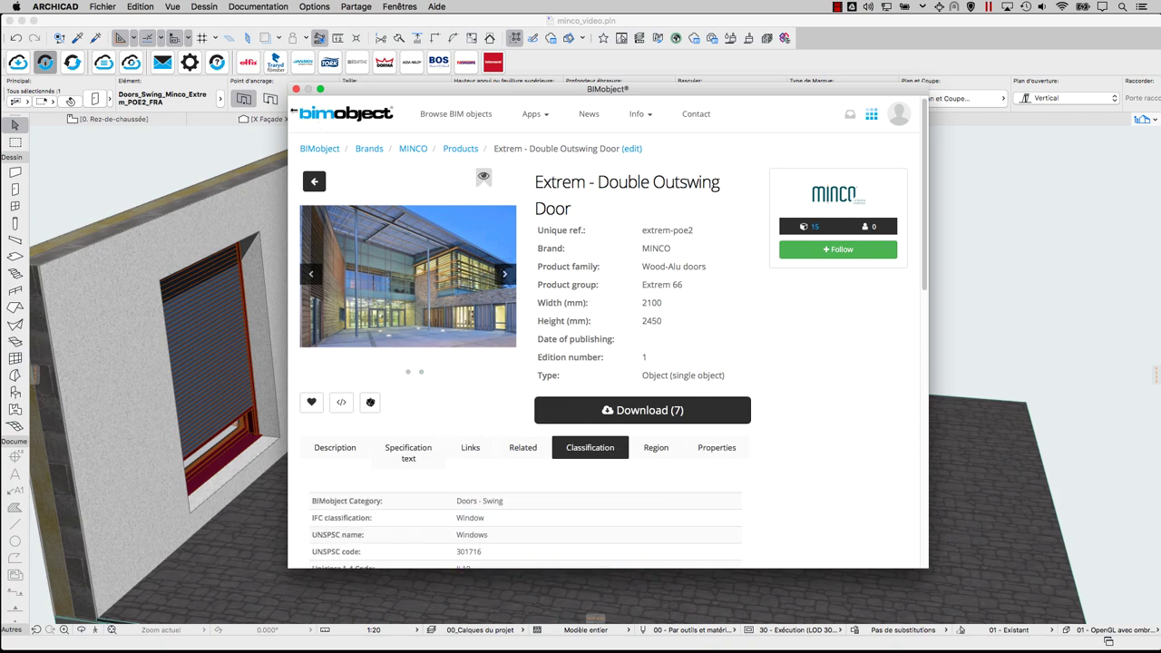
pyautogui.click(296, 90)
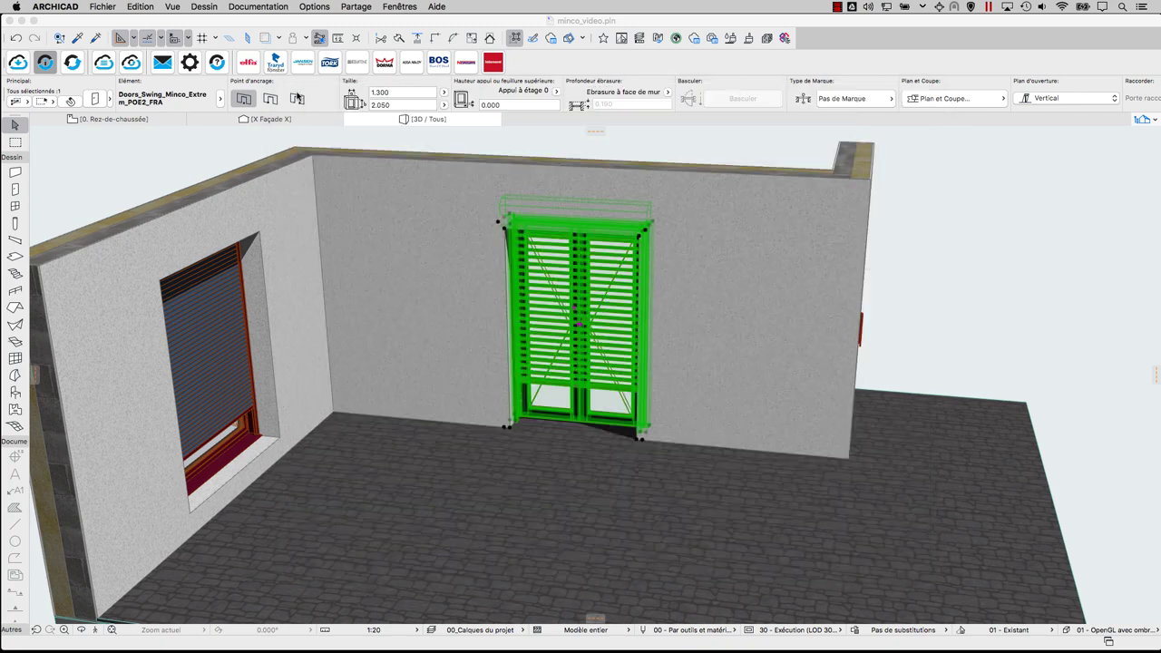
pyautogui.click(21, 20)
# In the browser, go to MINCO's bimobject.com brand page with its description and latest products.
pyautogui.click(318, 640)
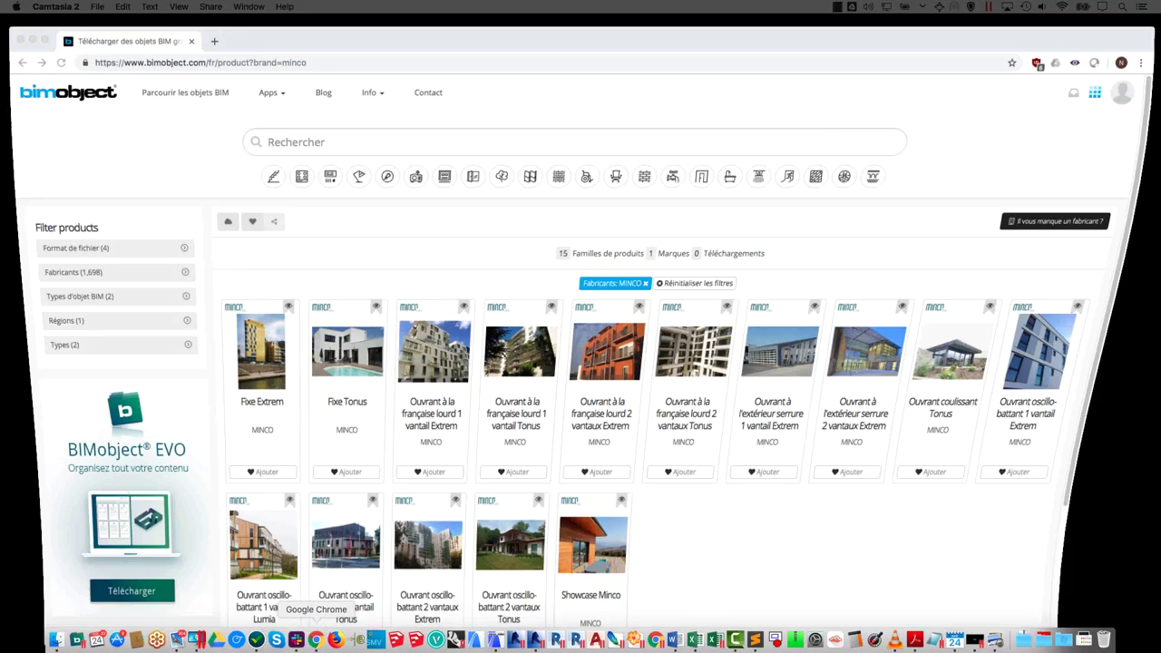
pyautogui.click(633, 448)
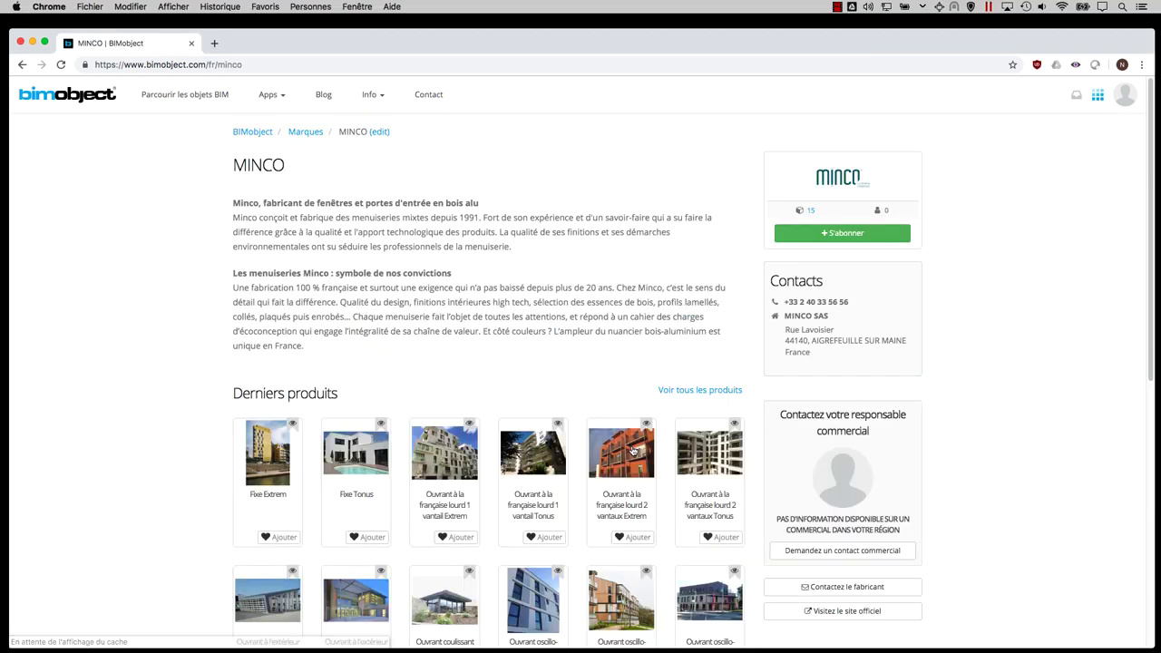